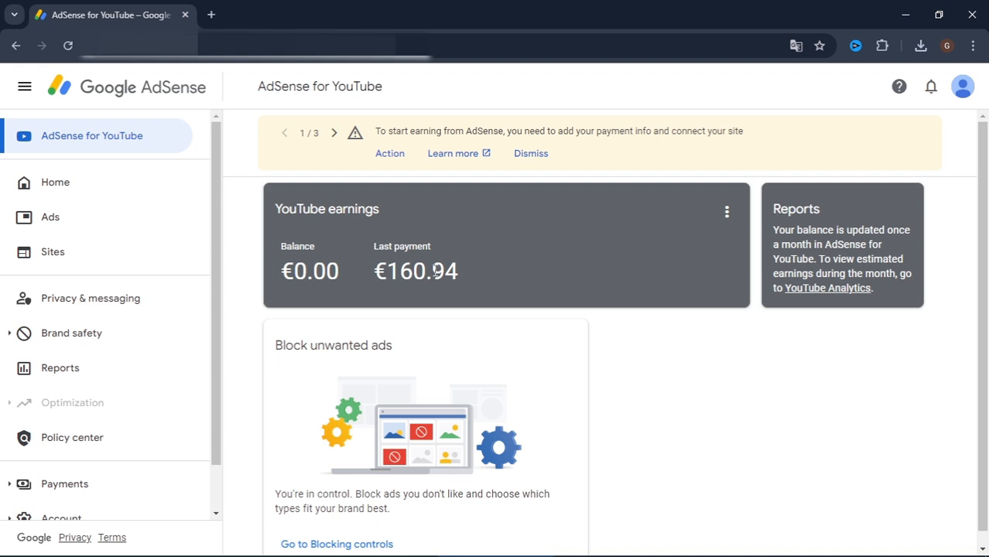
# Check the AdSense for YouTube earnings (€0.00 balance, €160.94 last payment) and open a new tab
pyautogui.scroll(-1, 474, 310)
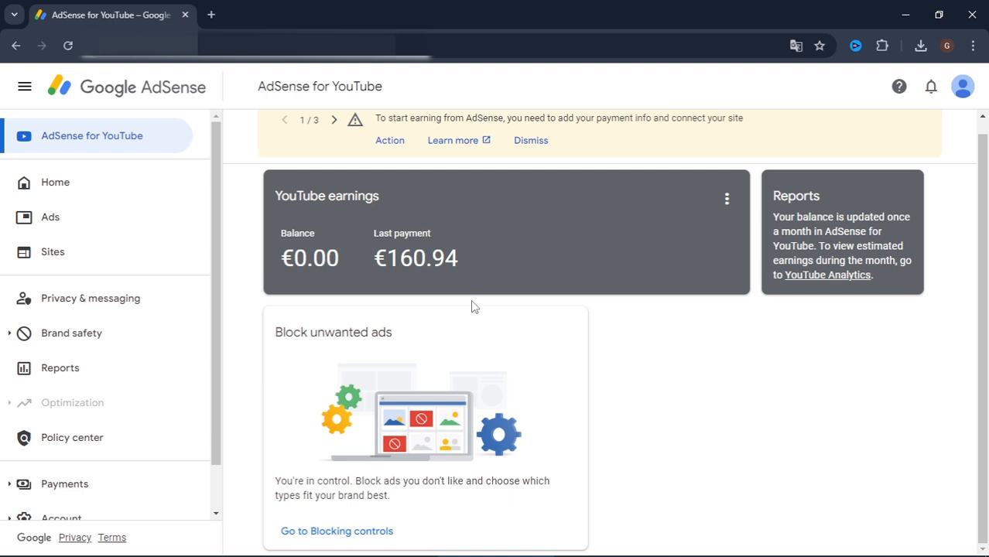
pyautogui.hotkey('ctrl', 't')
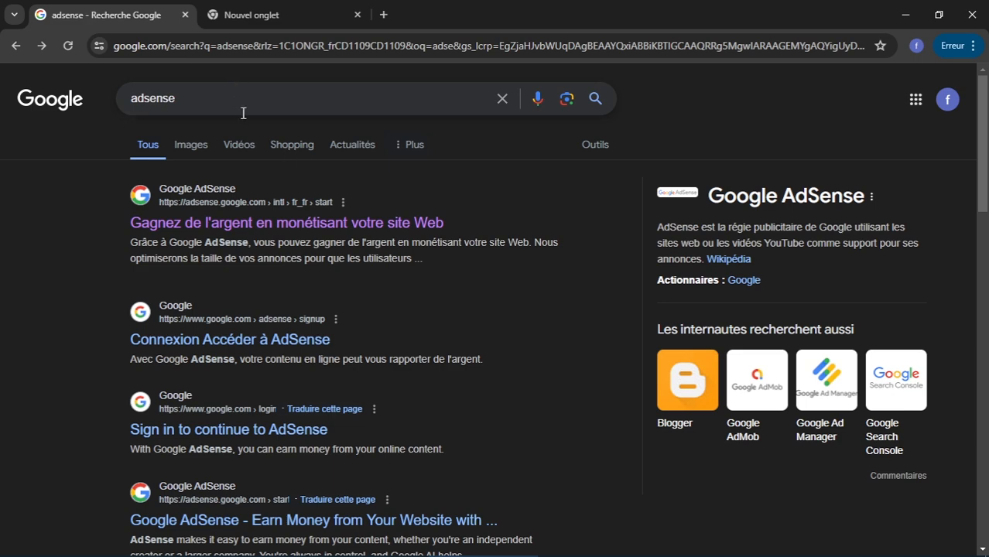
# Open the first 'adsense' result, the French Google AdSense start page, and zoom it in
pyautogui.hotkey('ctrl', '+')
pyautogui.hotkey('ctrl', '+')
pyautogui.hotkey('ctrl', '+')
pyautogui.click(363, 109)
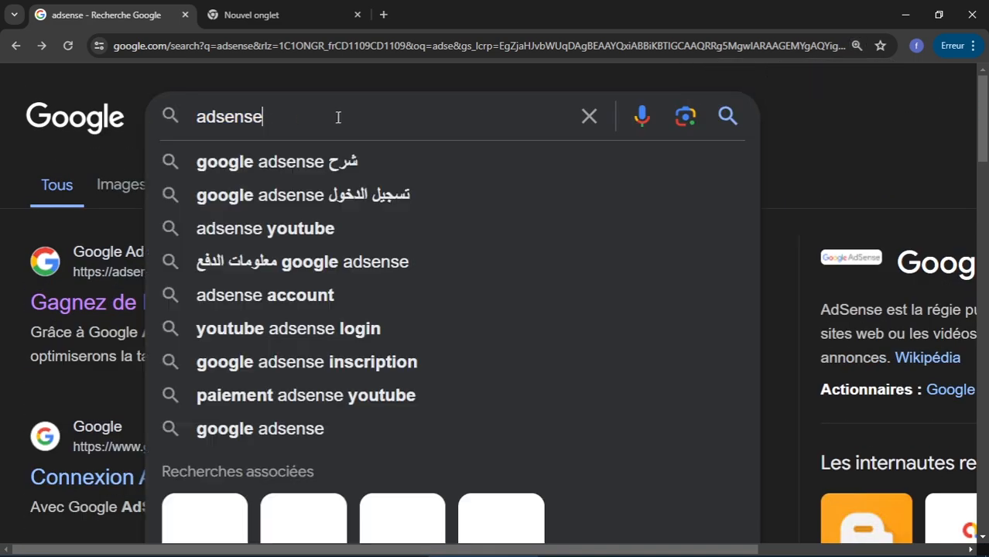
pyautogui.click(877, 186)
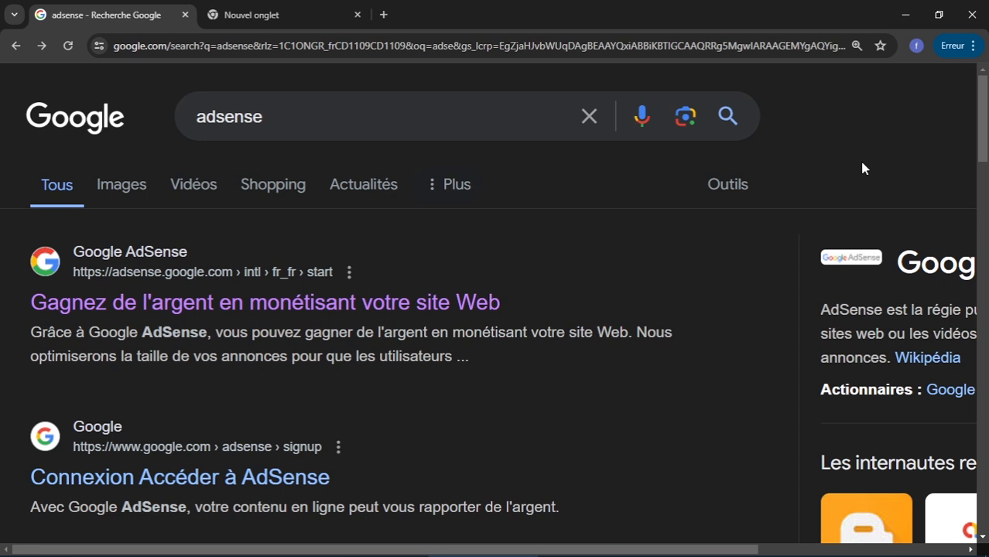
pyautogui.scroll(-1, 131, 250)
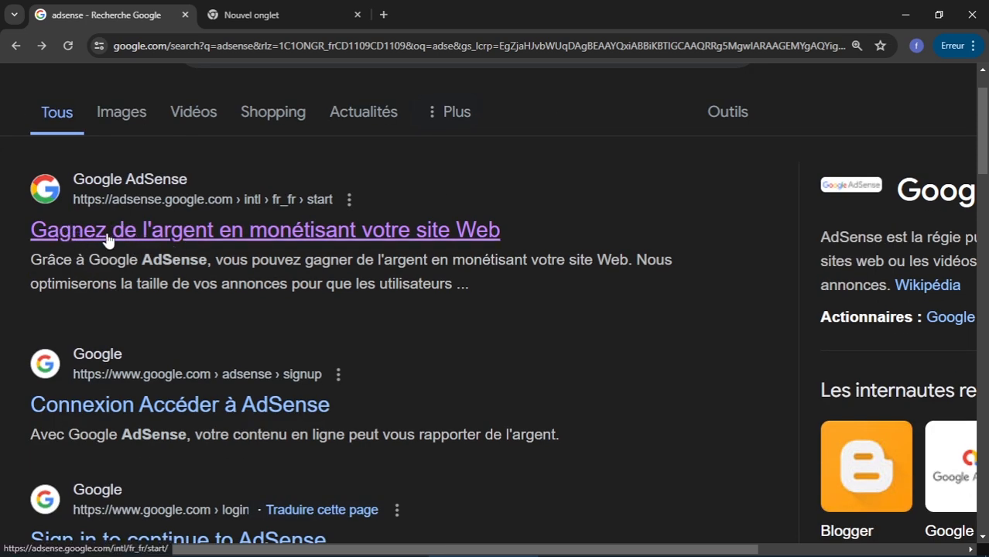
pyautogui.click(173, 239)
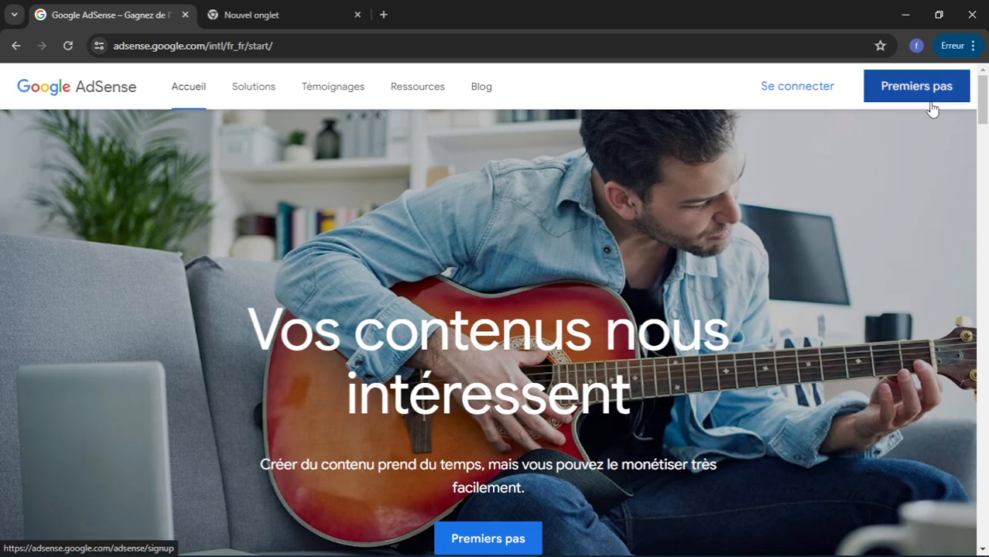
pyautogui.hotkey('ctrl', '+')
pyautogui.hotkey('ctrl', '+')
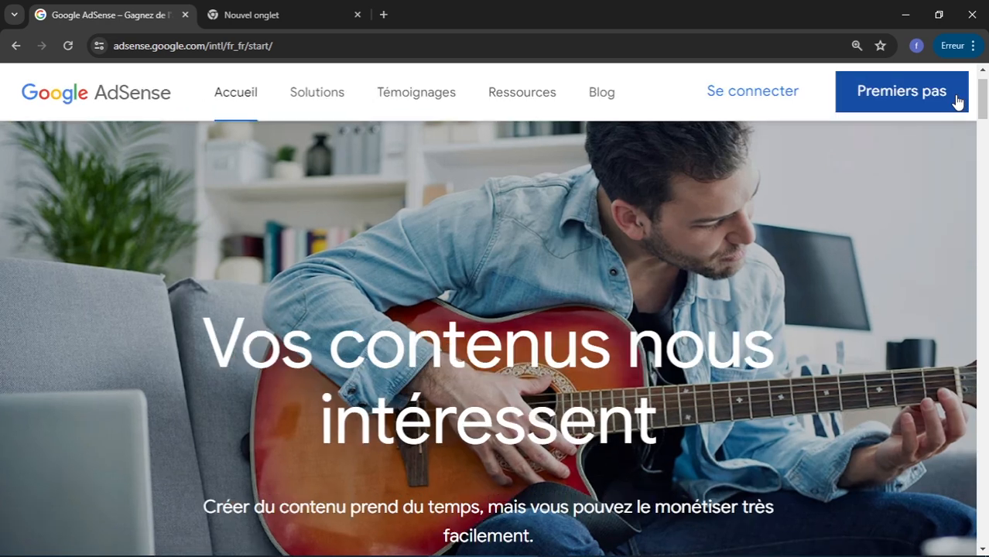
# Start the AdSense sign-up with Premiers pas using the existing Google account
pyautogui.click(910, 94)
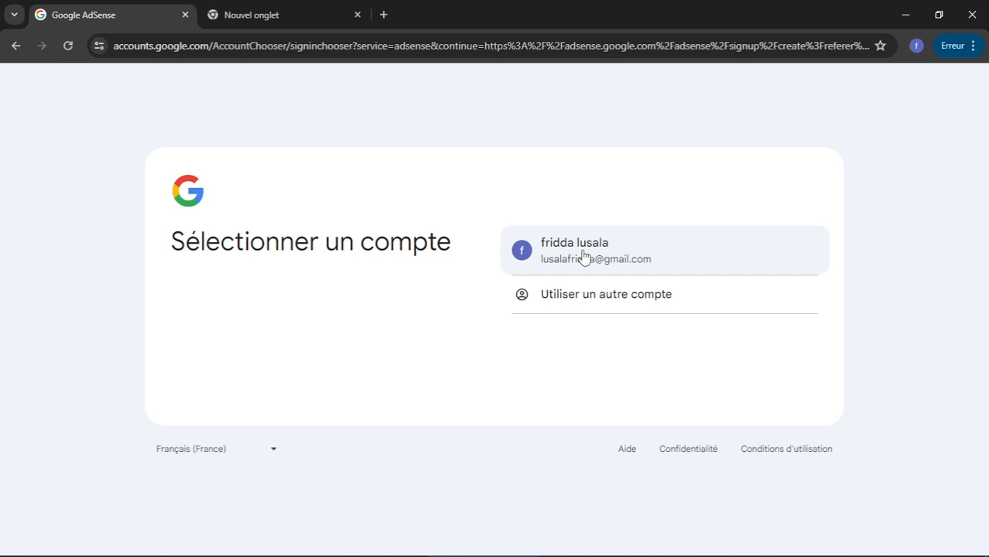
pyautogui.click(642, 261)
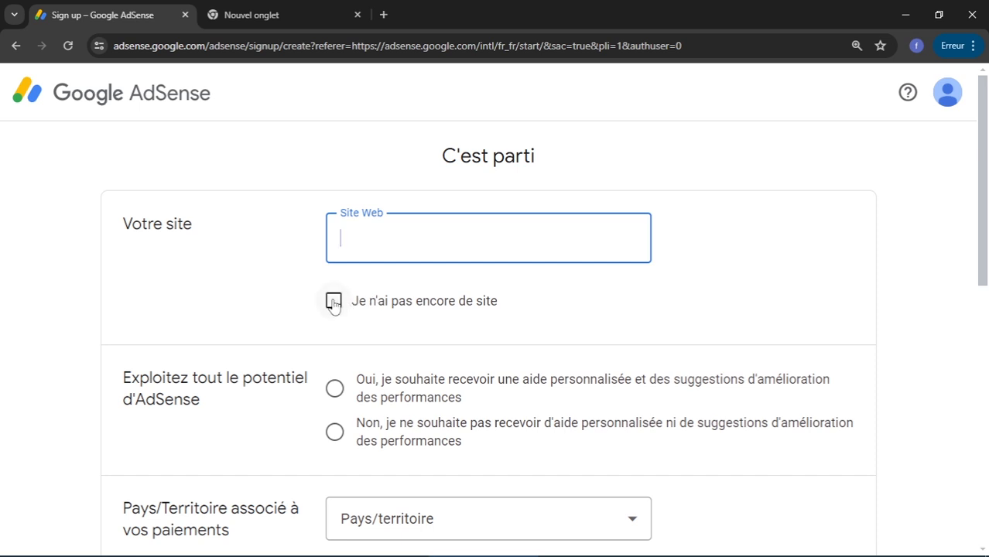
# Mark 'no website yet', answer Non to personalised help, and choose Congo-Kinshasa as payment country
pyautogui.click(334, 302)
pyautogui.scroll(-2, 448, 292)
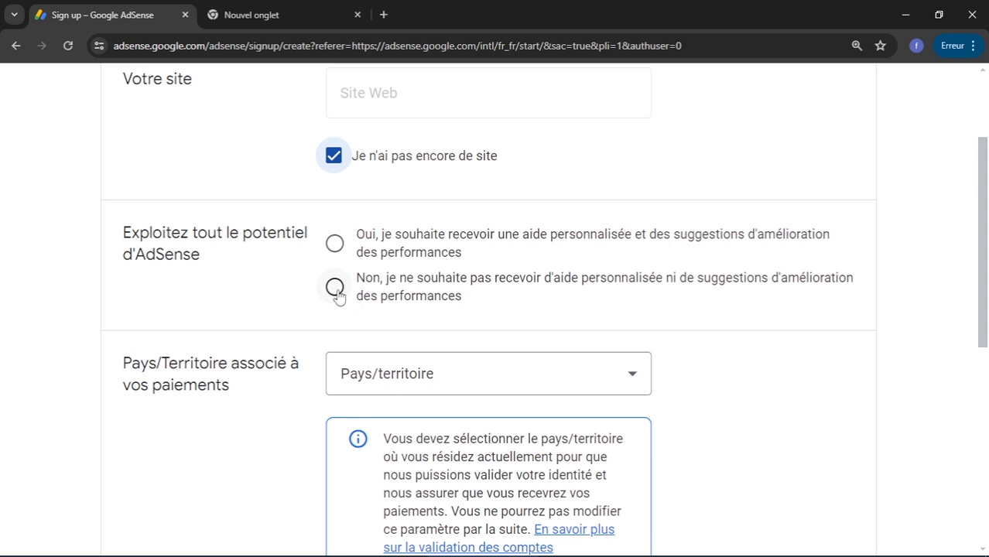
pyautogui.click(336, 290)
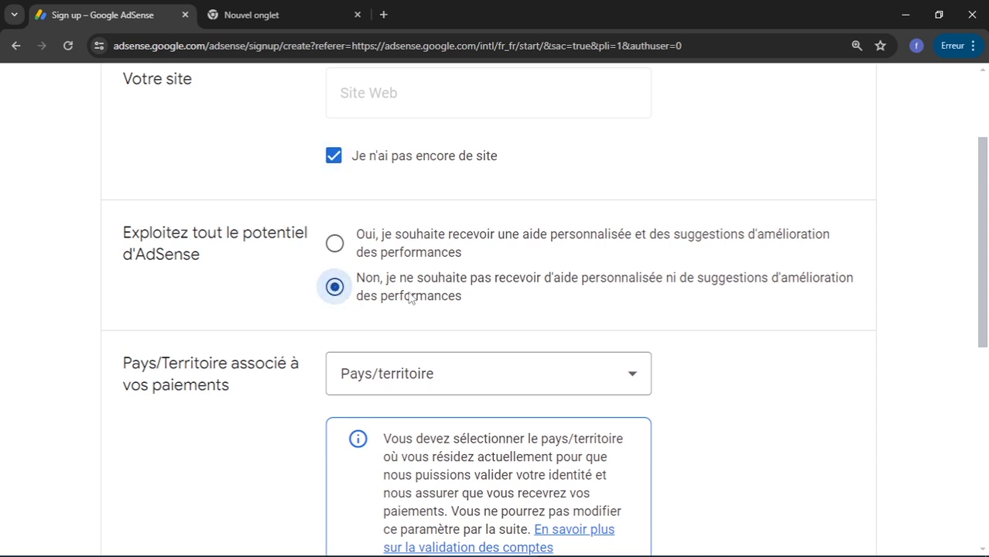
pyautogui.scroll(-2, 410, 302)
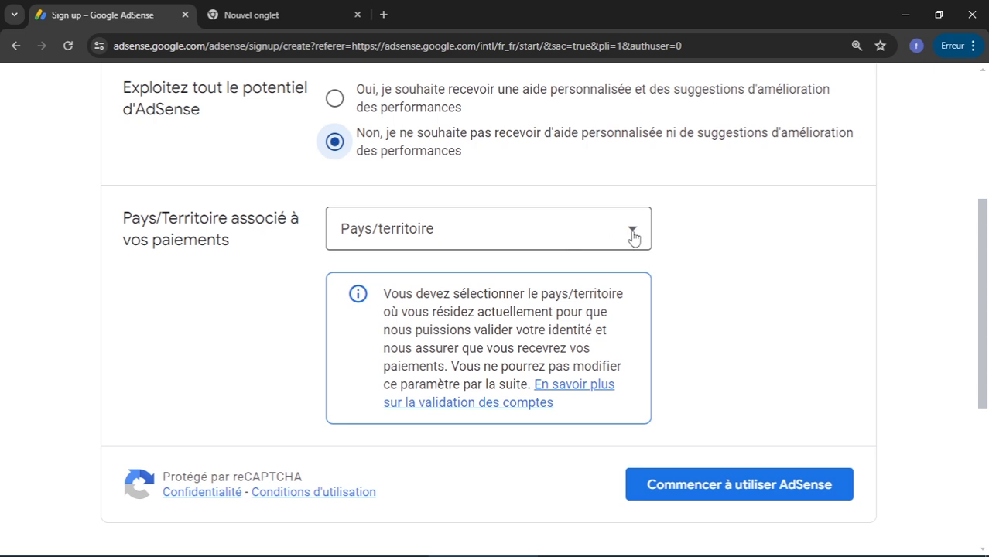
pyautogui.click(585, 243)
pyautogui.scroll(-2, 510, 303)
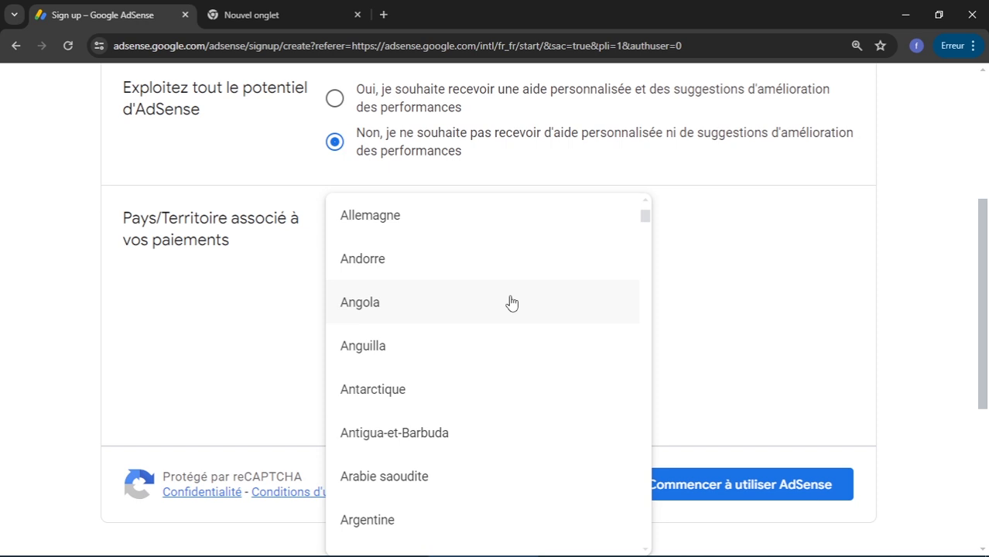
pyautogui.scroll(-1, 510, 303)
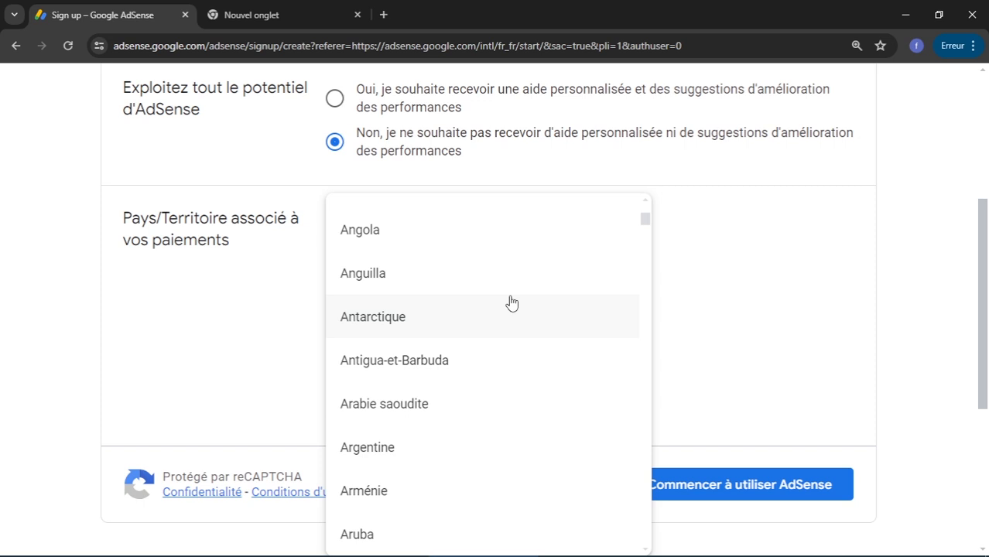
pyautogui.scroll(-4, 511, 302)
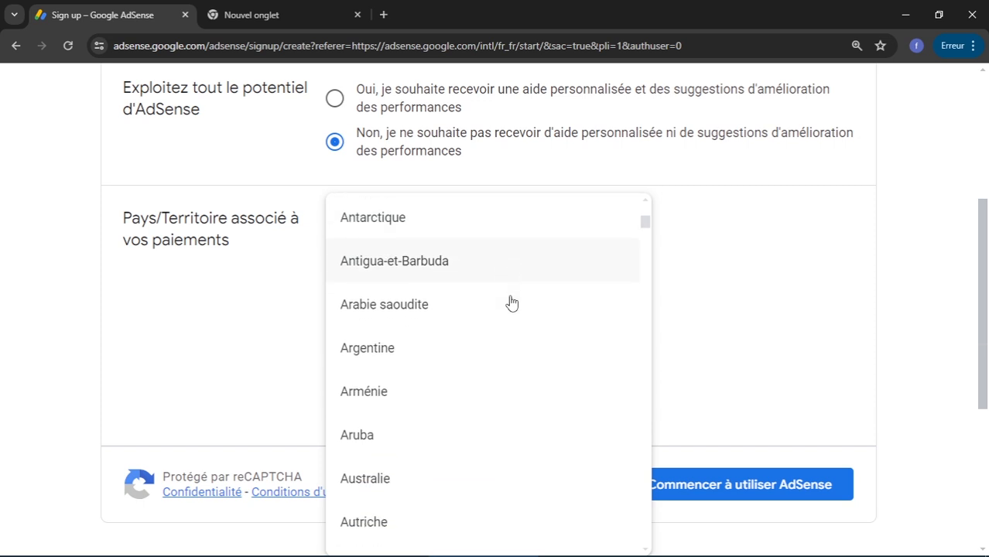
pyautogui.scroll(-4, 511, 302)
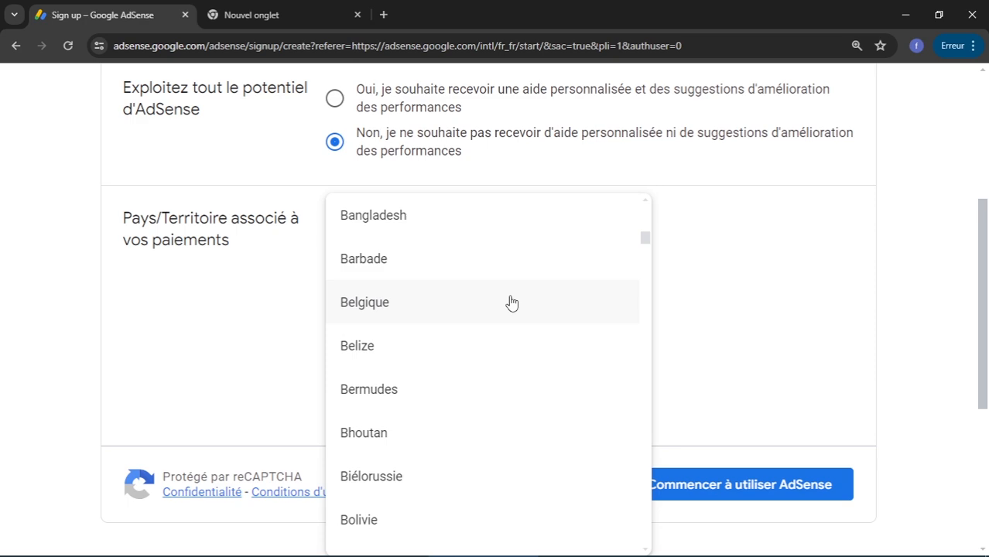
pyautogui.press('Escape')
# Read through the terms and tick 'J'ai lu et j'accepte les conditions d'utilisation'
pyautogui.scroll(-3, 697, 303)
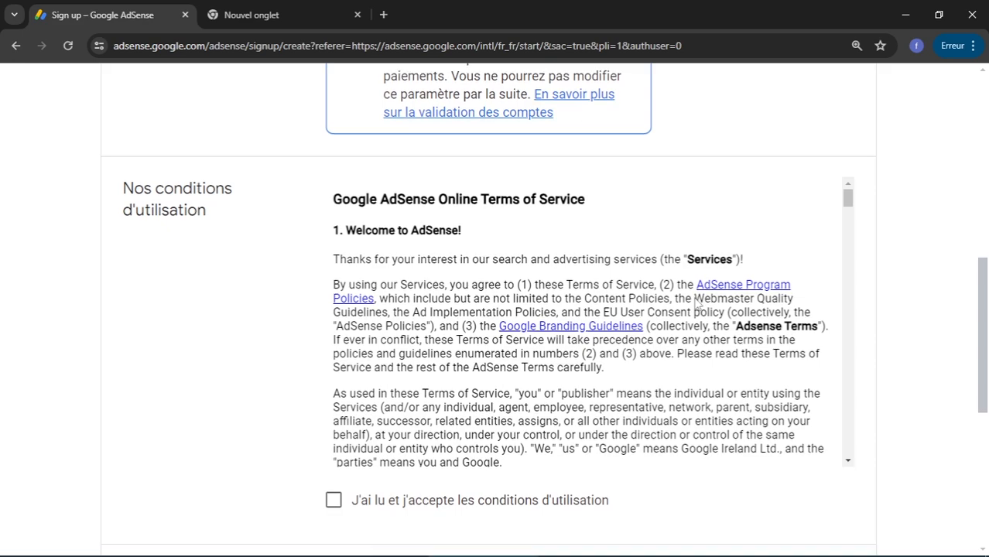
pyautogui.scroll(-1, 696, 303)
pyautogui.scroll(-3, 794, 275)
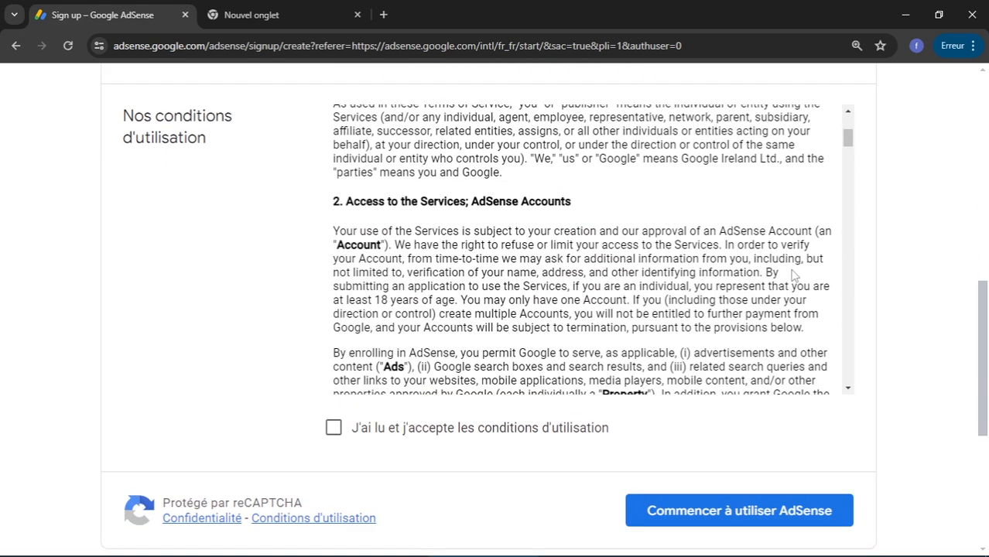
pyautogui.scroll(-4, 793, 275)
pyautogui.scroll(-2, 793, 275)
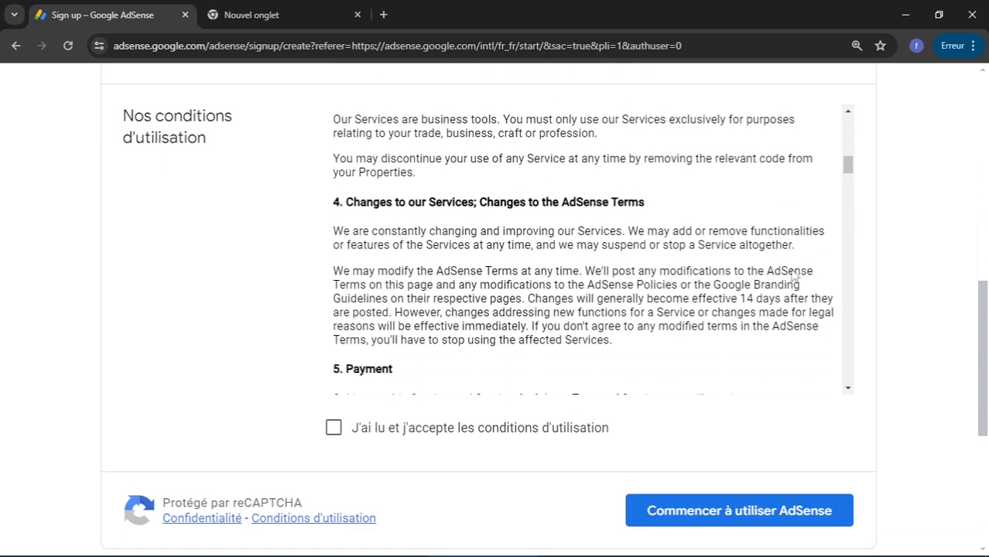
pyautogui.scroll(-2, 794, 275)
pyautogui.scroll(-5, 794, 271)
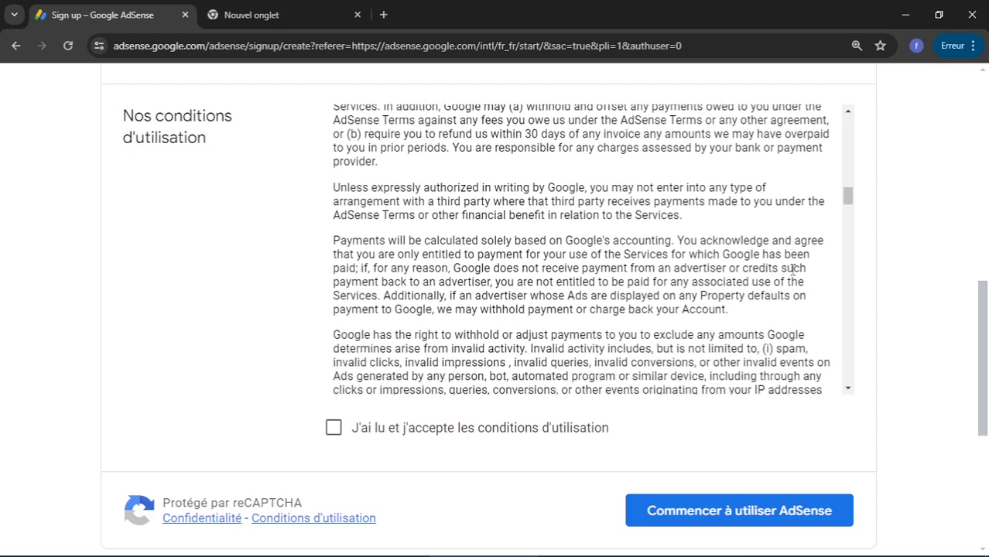
pyautogui.scroll(-8, 794, 271)
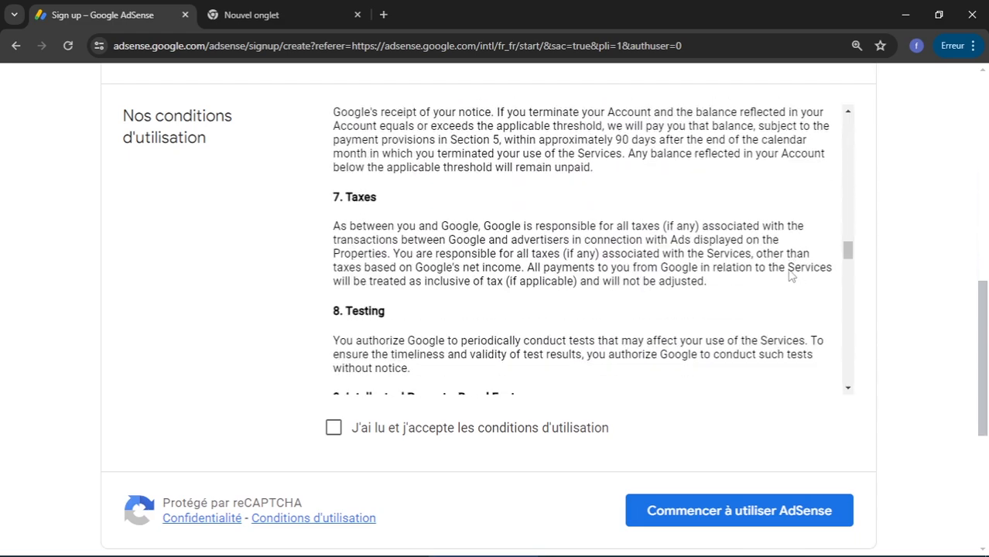
pyautogui.scroll(-8, 791, 274)
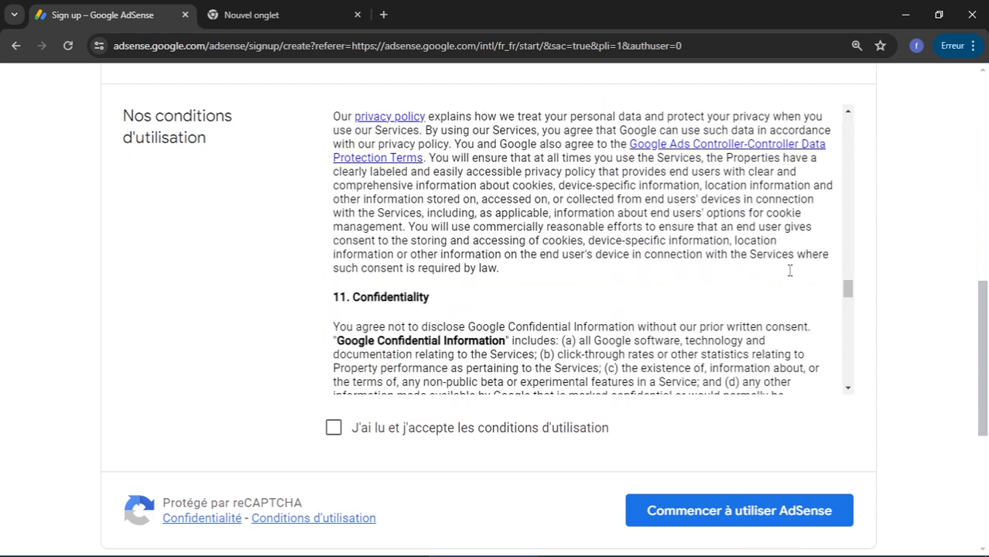
pyautogui.scroll(-10, 790, 271)
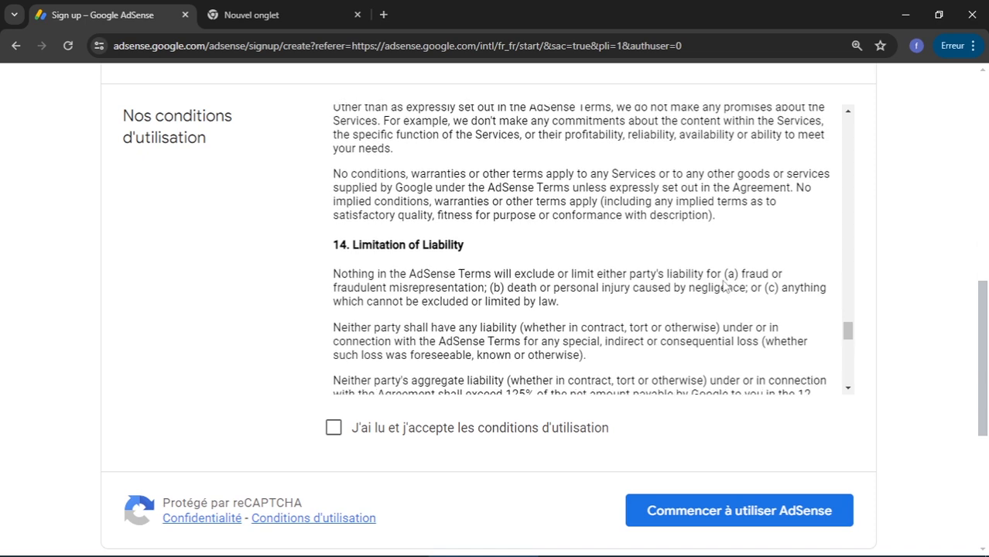
pyautogui.scroll(-10, 725, 287)
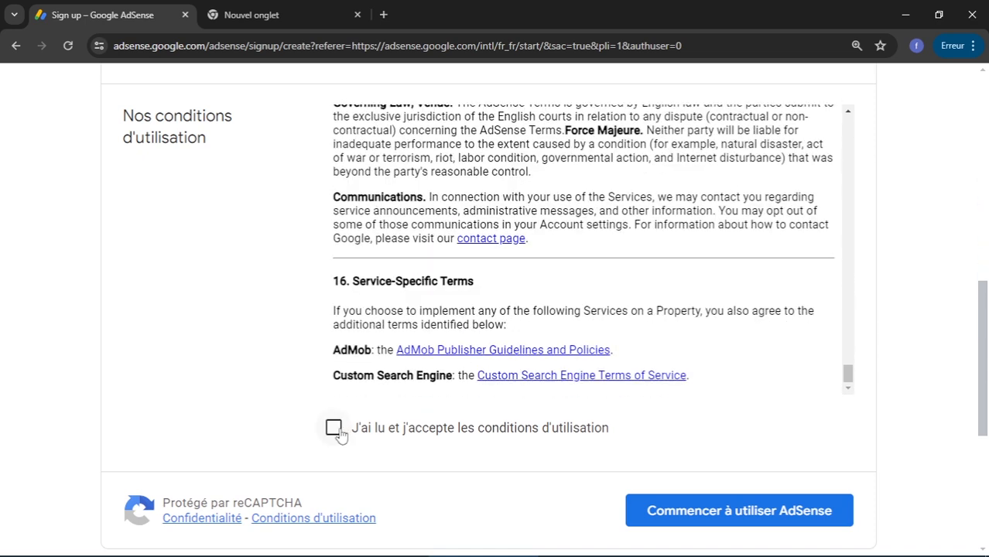
pyautogui.click(335, 429)
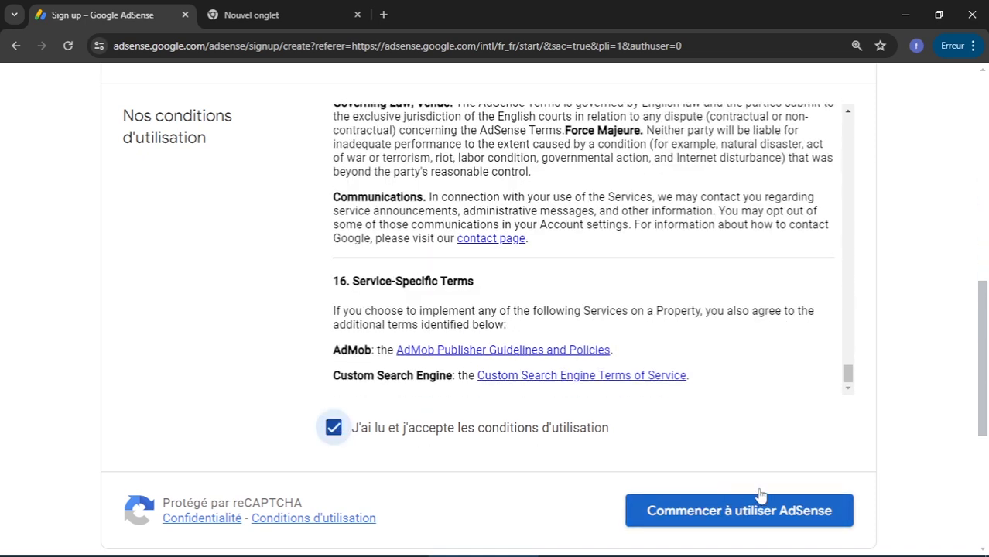
# Submit the sign-up with 'Commencer à utiliser AdSense'
pyautogui.scroll(-1, 817, 486)
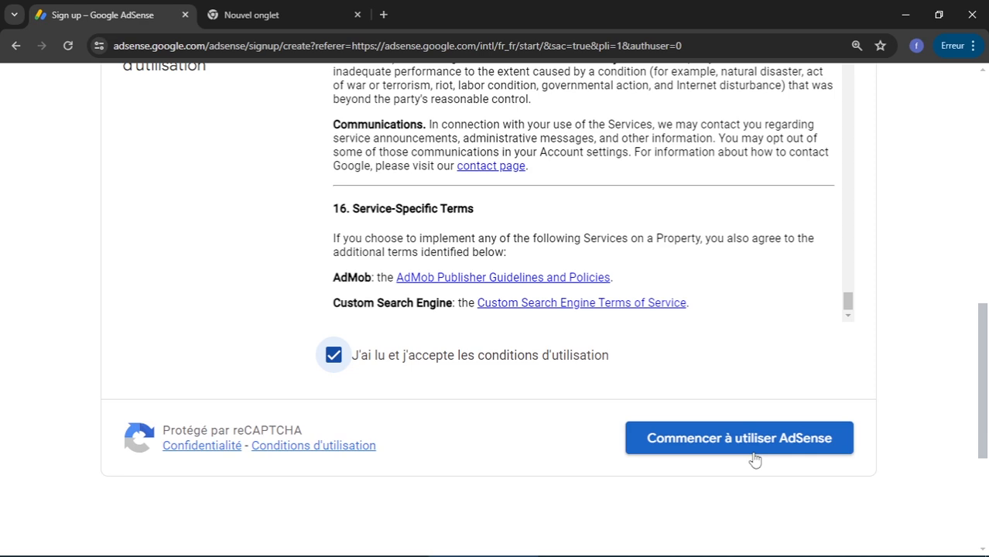
pyautogui.hotkey('ctrl', '+')
pyautogui.hotkey('ctrl', '+')
pyautogui.scroll(-2, 873, 477)
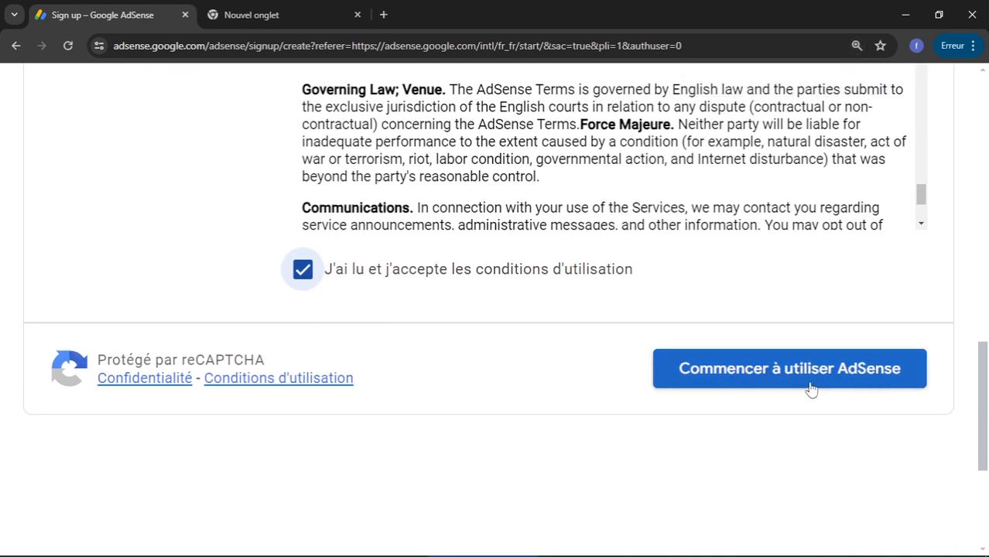
pyautogui.click(791, 373)
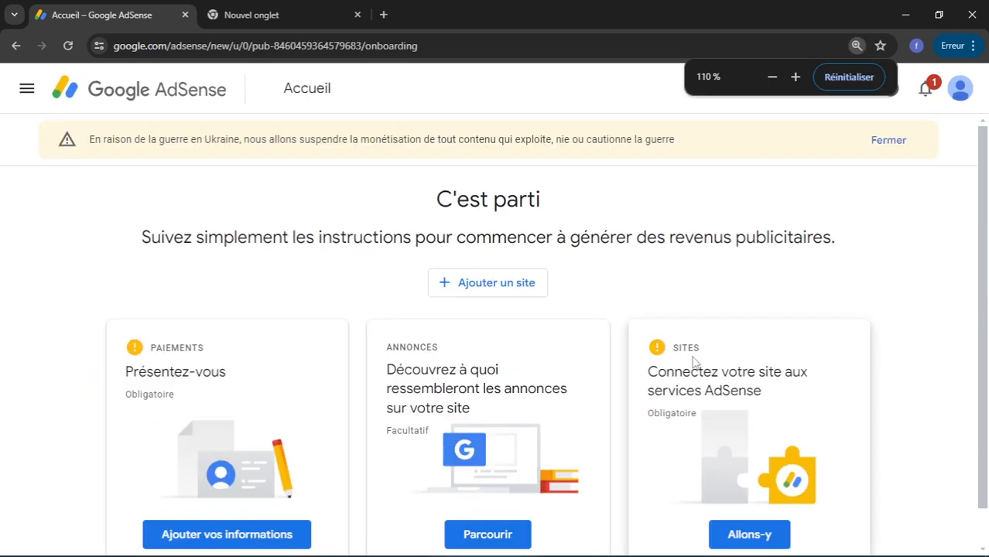
# Set zoom to 150% and show the navigation menu scrolled down to Paiements
pyautogui.scroll(-1, 695, 361)
pyautogui.scroll(1, 695, 358)
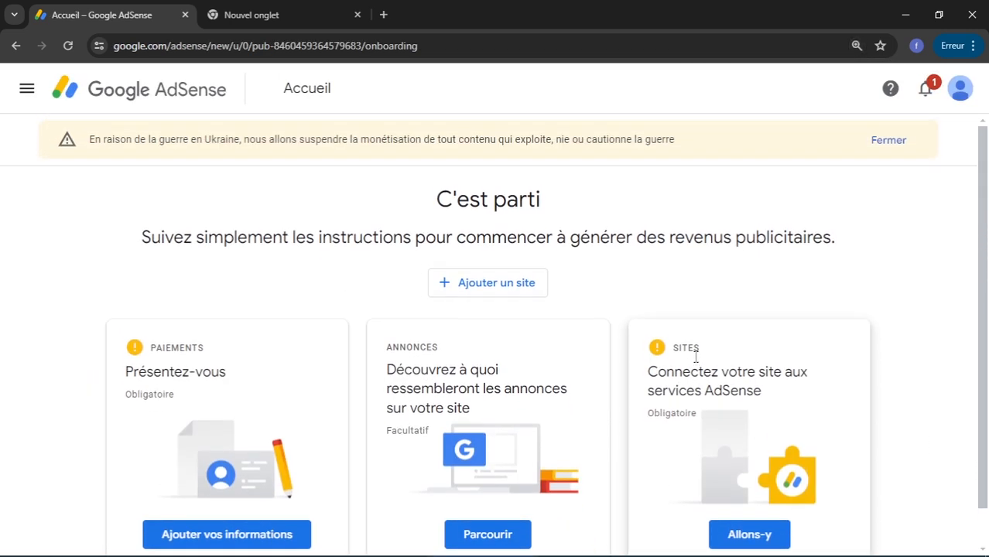
pyautogui.hotkey('ctrl', '-')
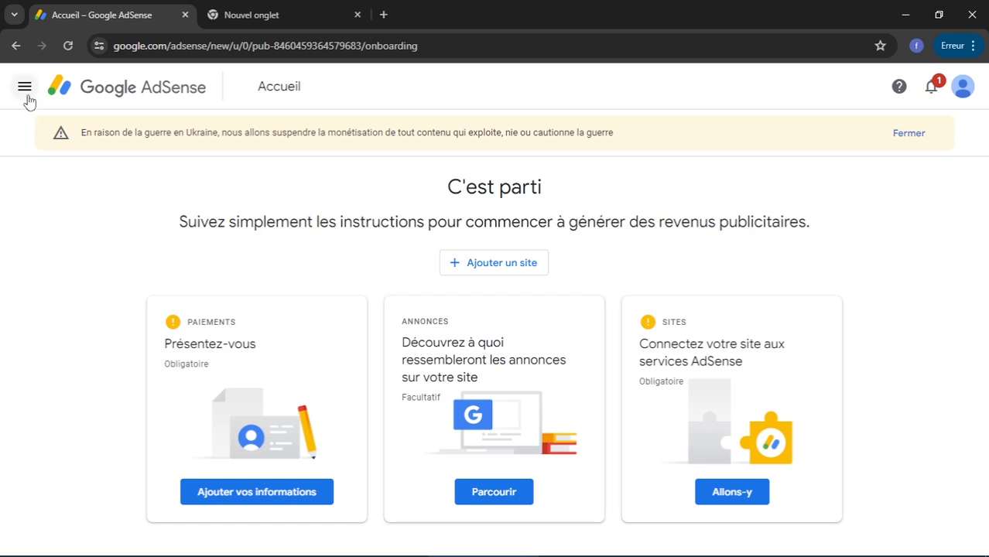
pyautogui.hotkey('ctrl', '+')
pyautogui.hotkey('ctrl', '+')
pyautogui.hotkey('ctrl', '+')
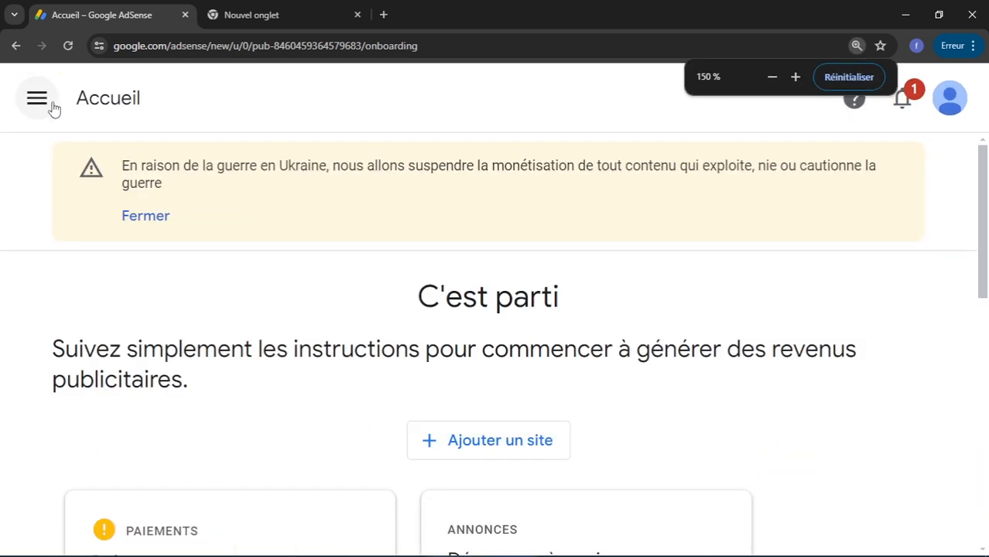
pyautogui.click(36, 99)
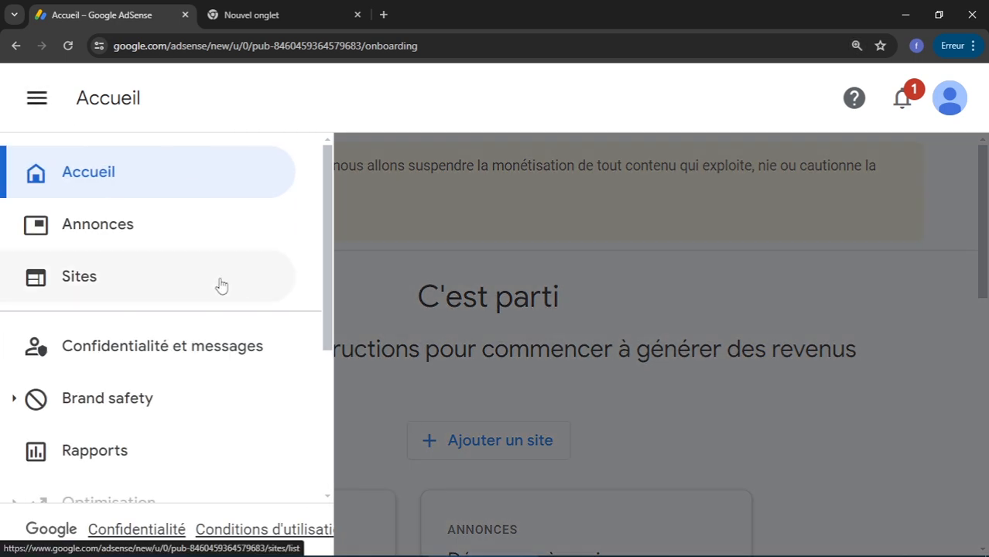
pyautogui.scroll(-1, 205, 286)
pyautogui.scroll(-1, 193, 290)
# Expand Paiements and open Informations de paiement, zoomed in
pyautogui.scroll(-1, 194, 289)
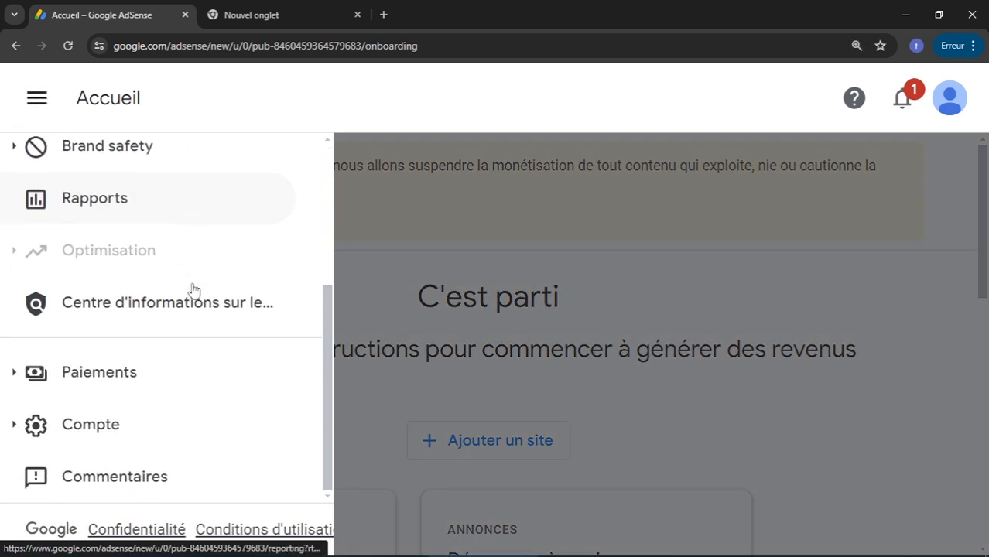
pyautogui.click(18, 379)
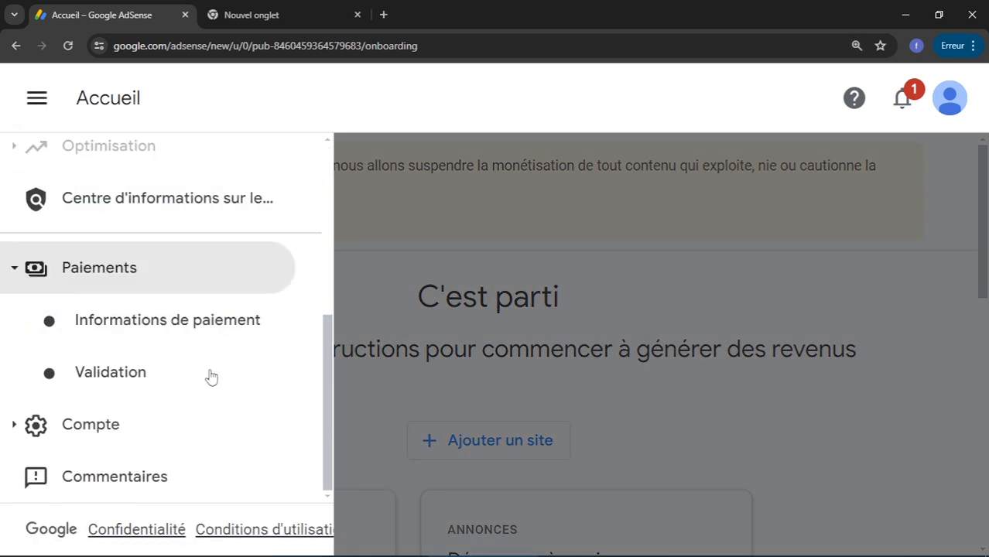
pyautogui.click(177, 329)
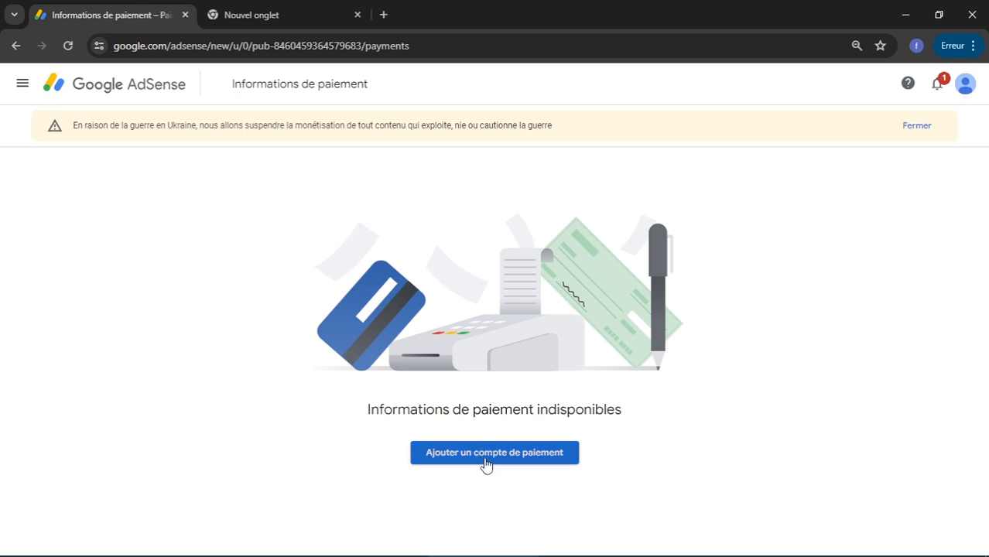
pyautogui.hotkey('ctrl', '+')
pyautogui.hotkey('ctrl', '+')
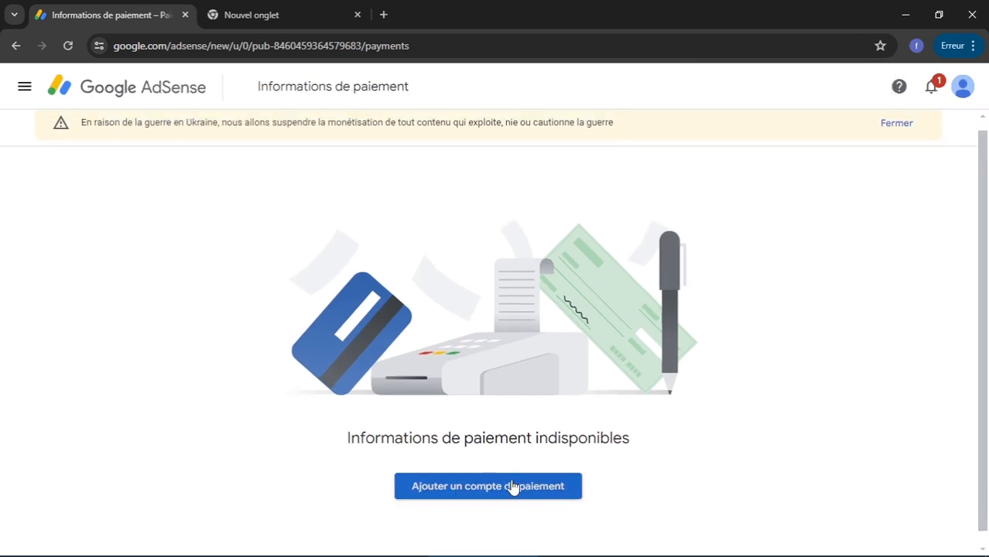
pyautogui.scroll(1, 514, 488)
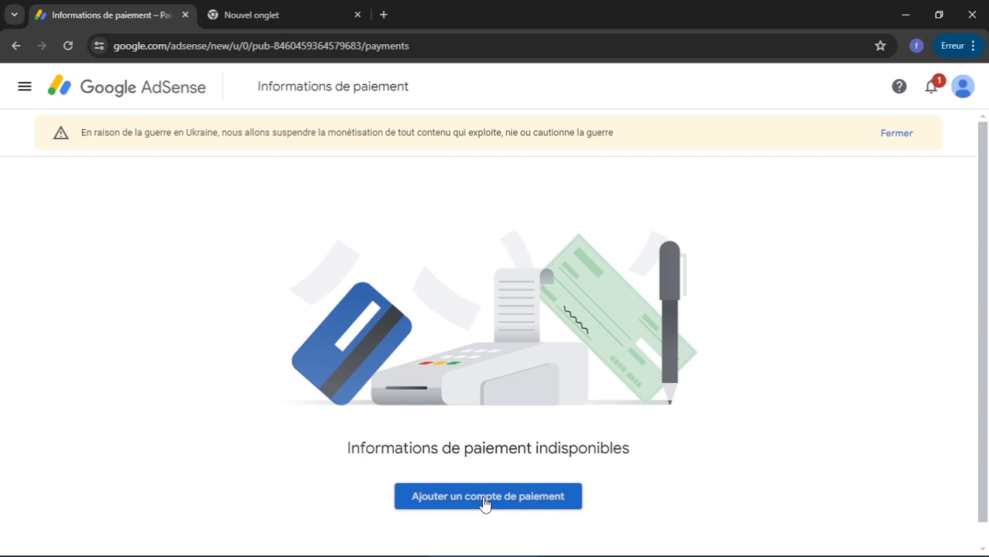
# Start adding a payment account, keeping the account type as Particulier
pyautogui.click(484, 500)
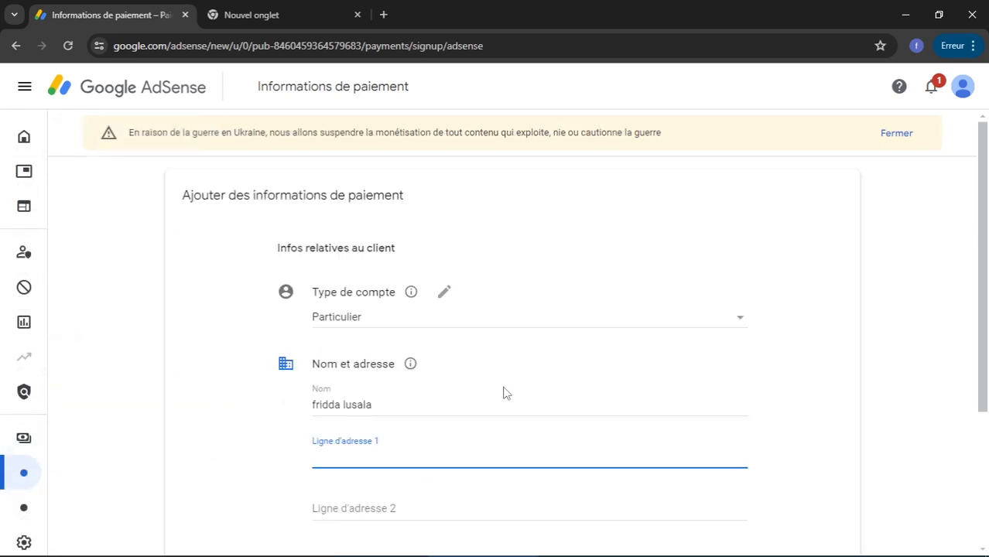
pyautogui.scroll(-1, 548, 381)
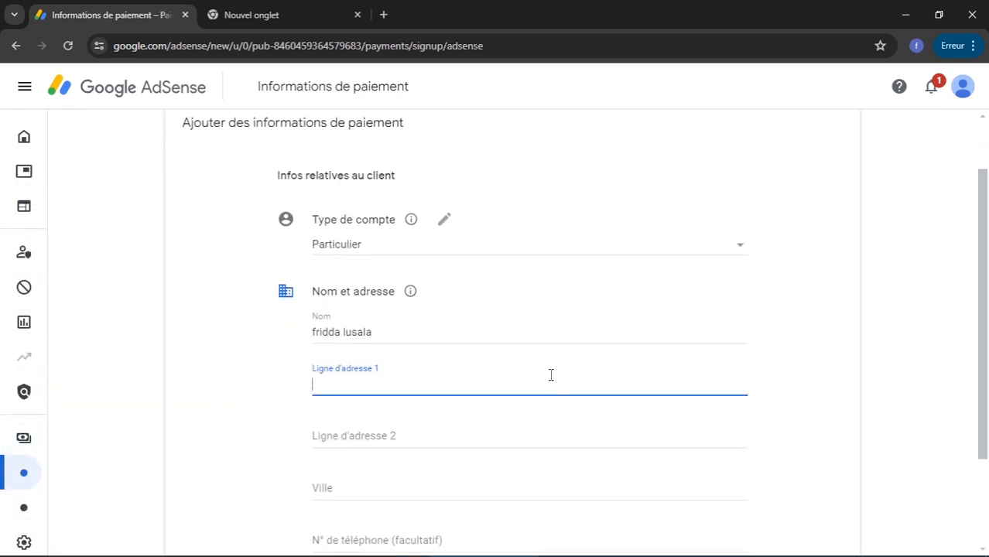
pyautogui.scroll(-2, 552, 375)
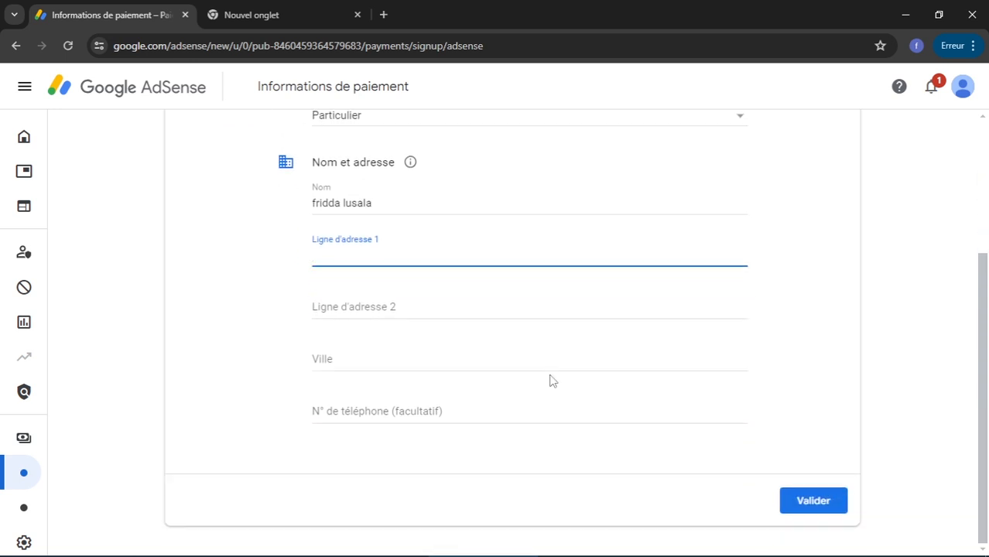
pyautogui.scroll(2, 551, 381)
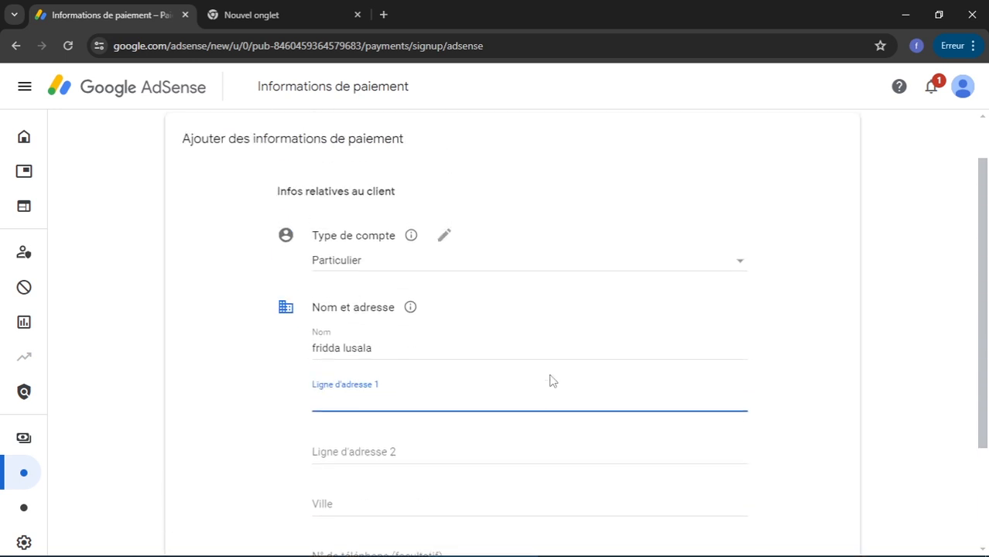
pyautogui.click(740, 267)
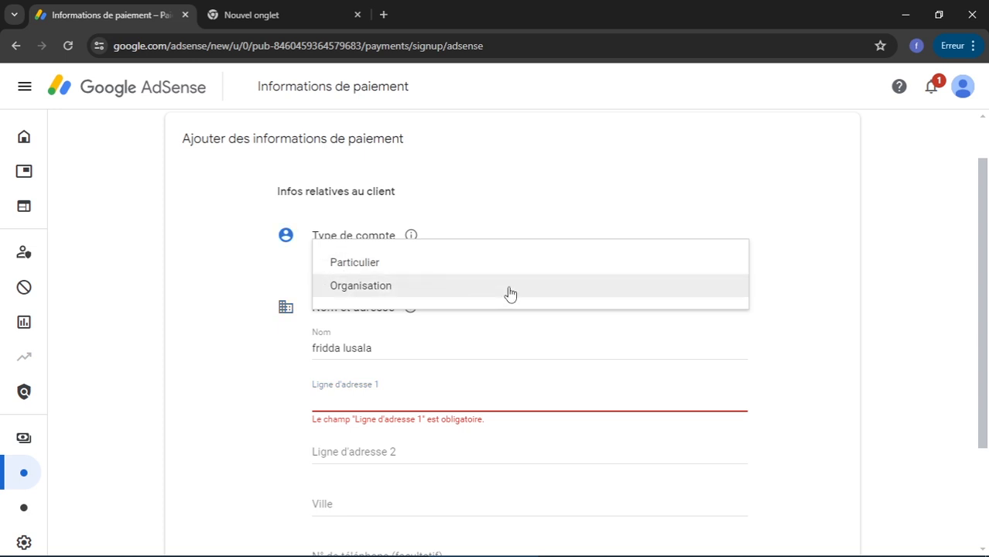
pyautogui.click(706, 234)
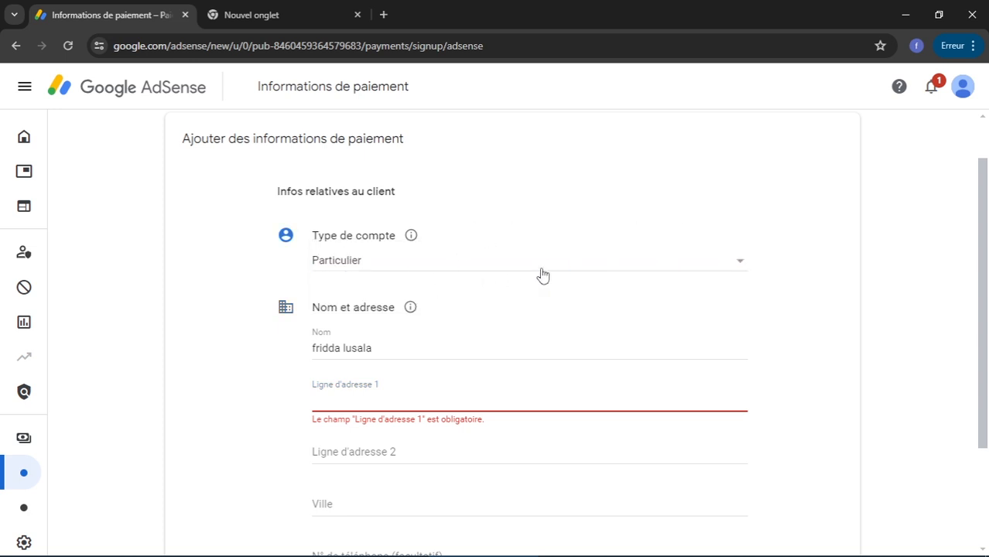
# Replace the Nom field with the account holder's full name, then move to Ligne d'adresse 1
pyautogui.hotkey('ctrl', '+')
pyautogui.hotkey('ctrl', '+')
pyautogui.scroll(-1, 331, 324)
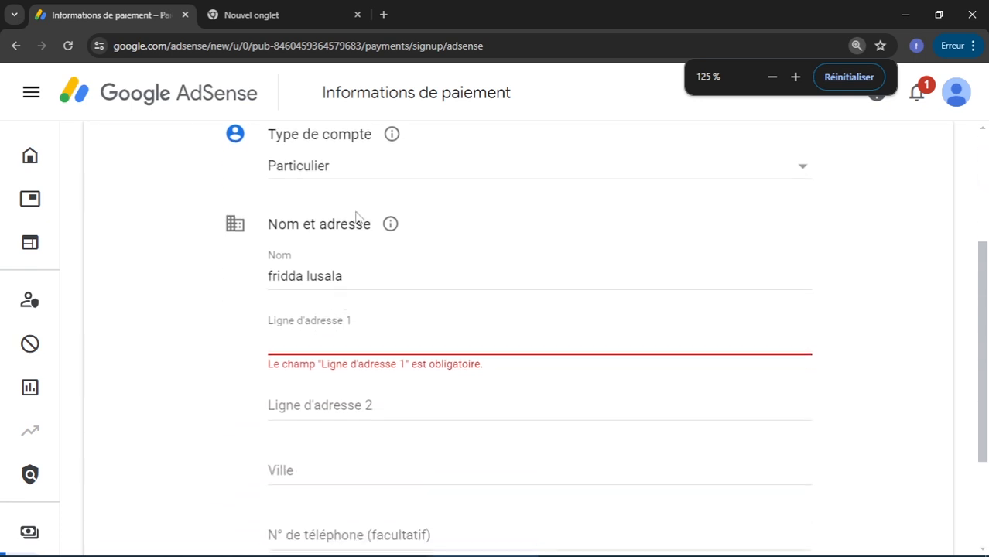
pyautogui.scroll(3, 364, 233)
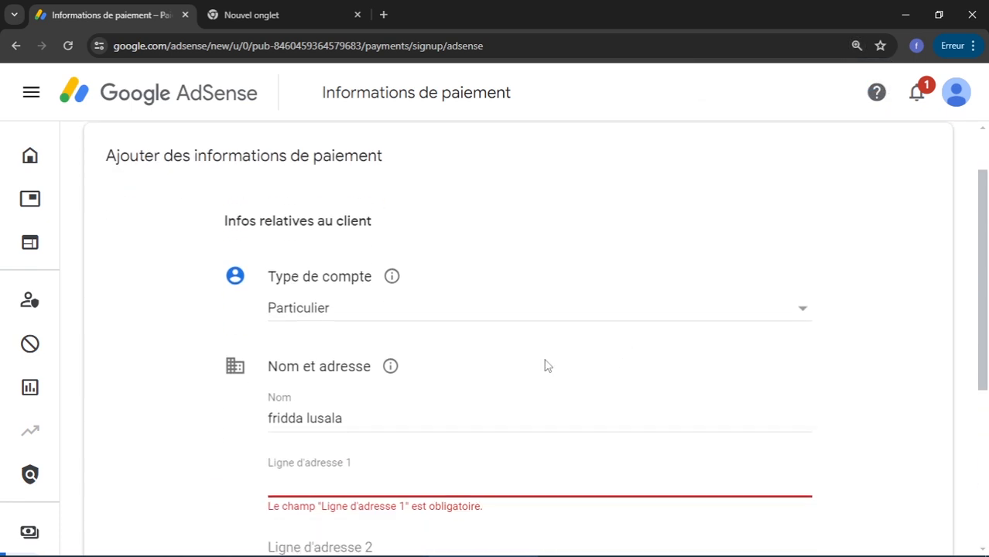
pyautogui.scroll(-2, 469, 364)
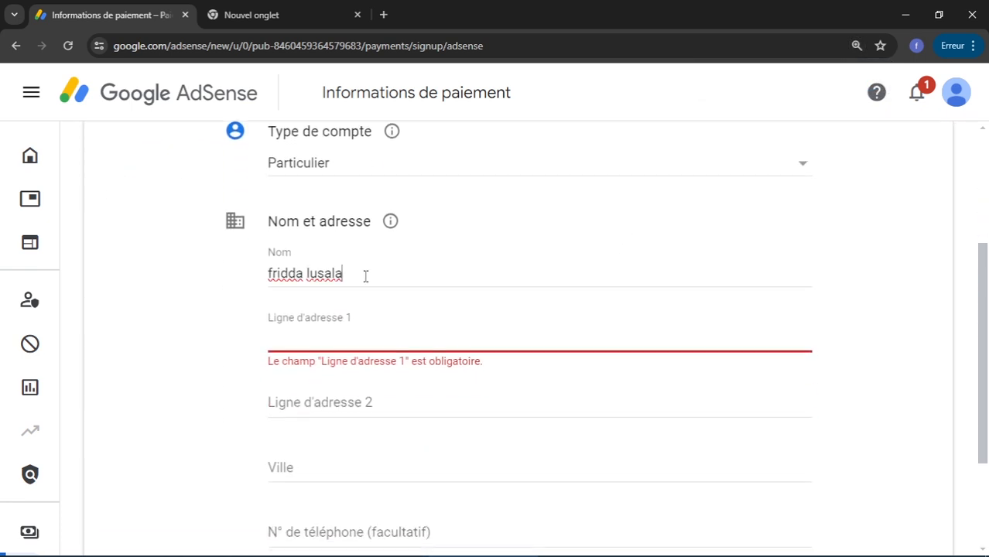
pyautogui.moveTo(365, 275); pyautogui.dragTo(265, 277)
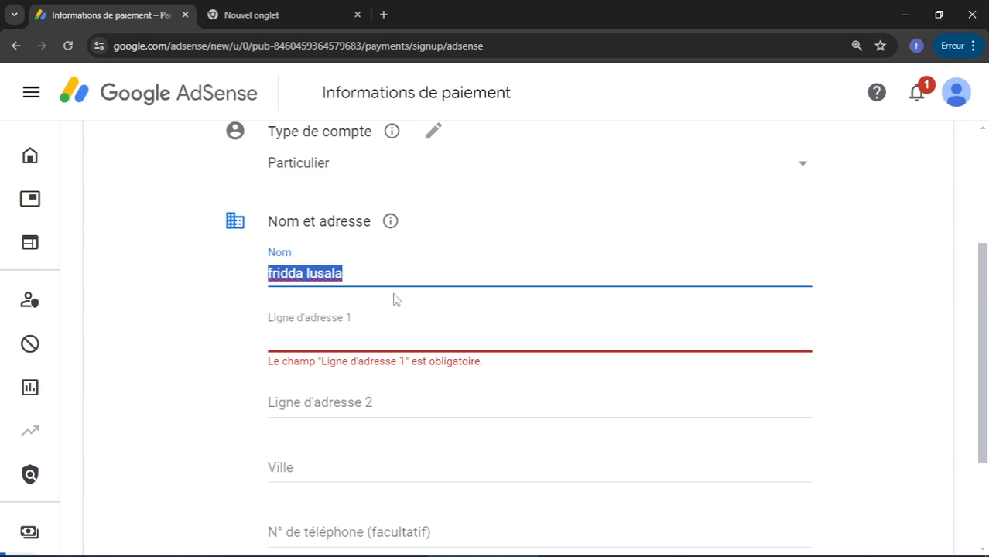
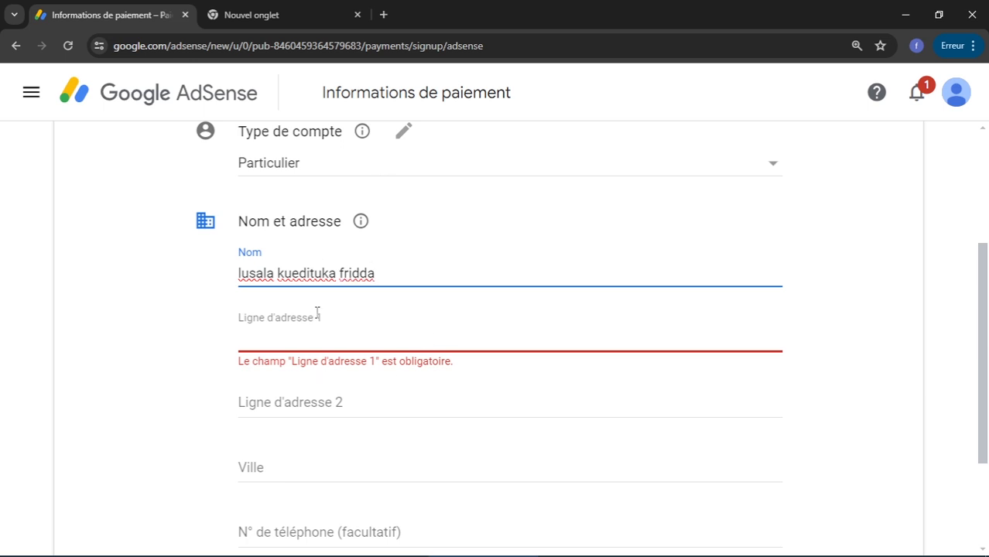
pyautogui.click(281, 341)
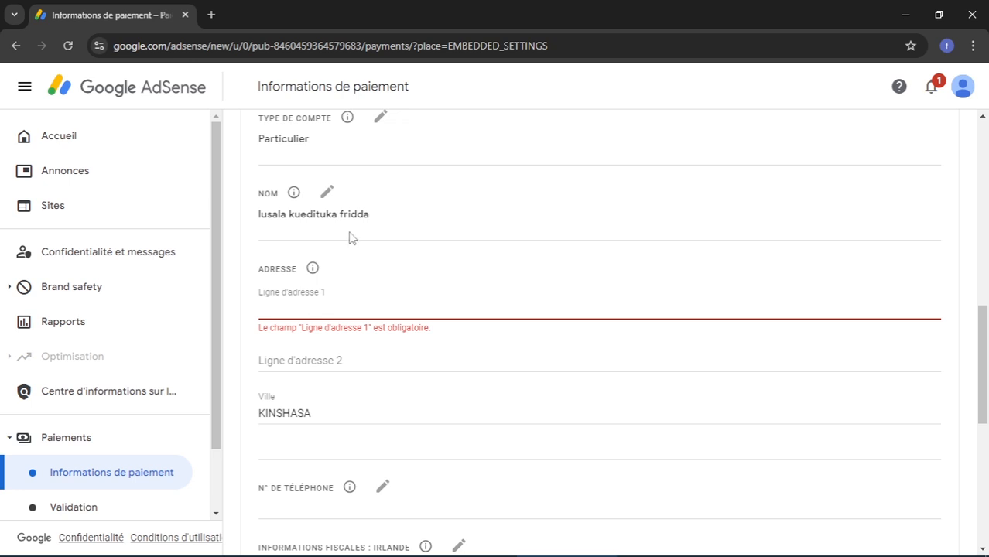
# Search 'code postal kinshasa', select postal code 01031, and open the DRC postal code directory
pyautogui.click(213, 14)
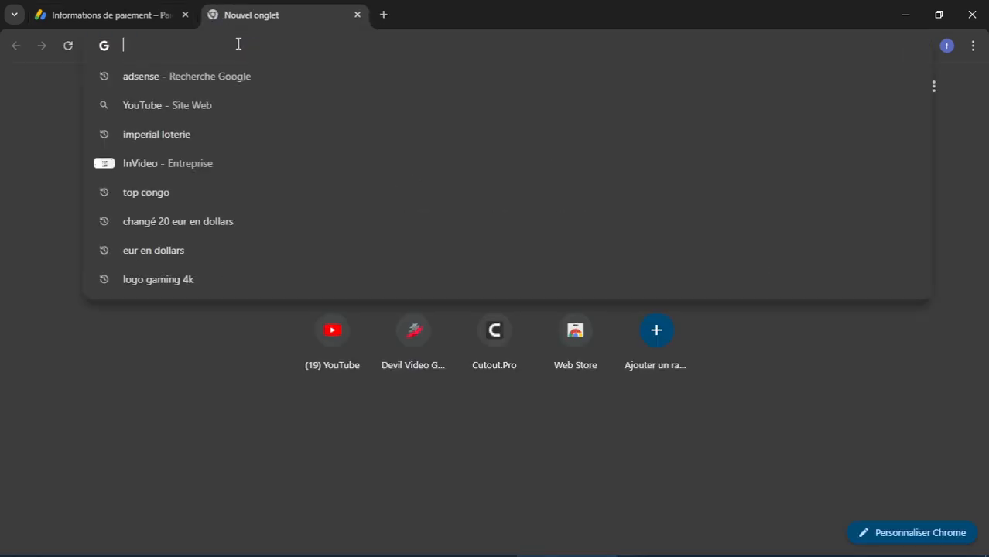
pyautogui.write('code posatal')
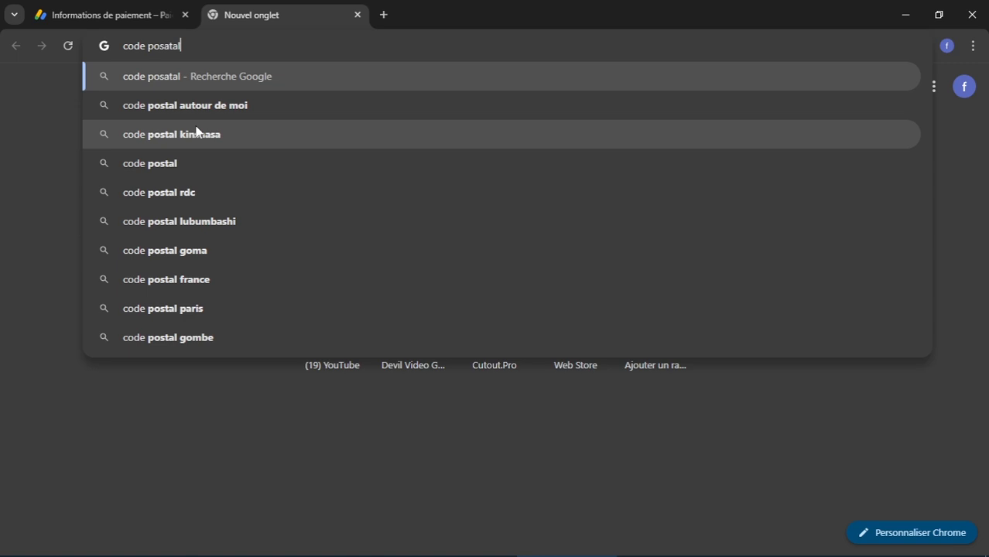
pyautogui.click(196, 134)
pyautogui.doubleClick(217, 236)
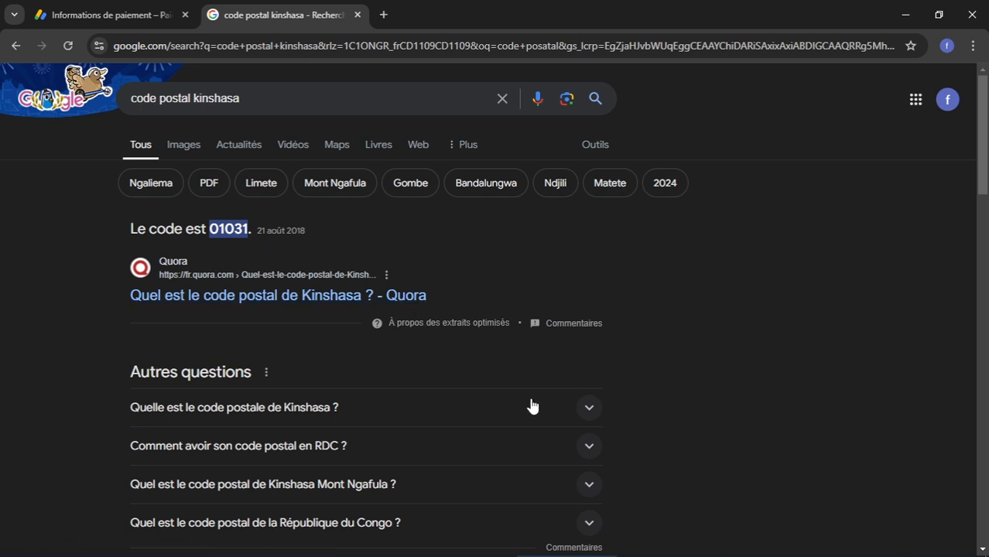
pyautogui.scroll(-2, 617, 388)
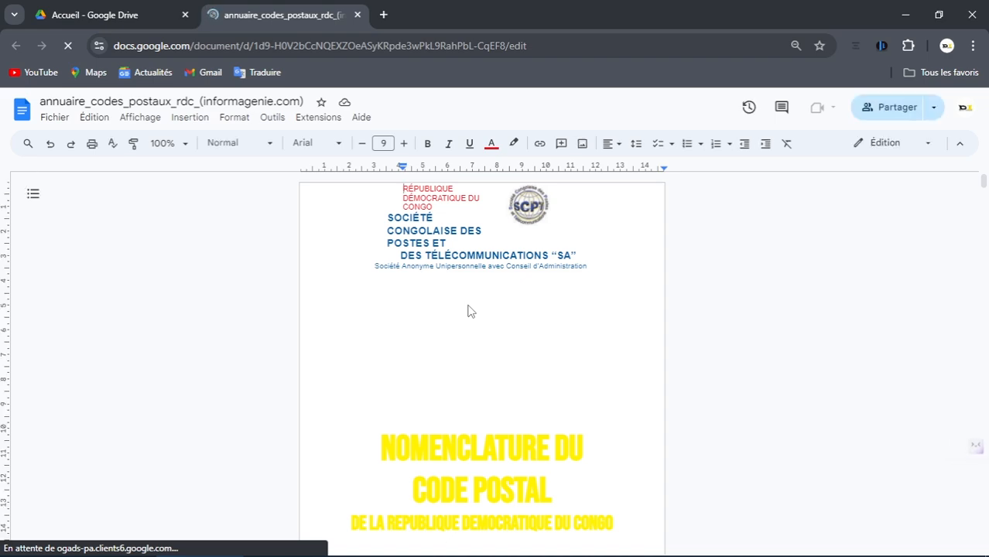
# Scroll into the postal-code directory and zoom the browser in twice
pyautogui.scroll(-10, 469, 310)
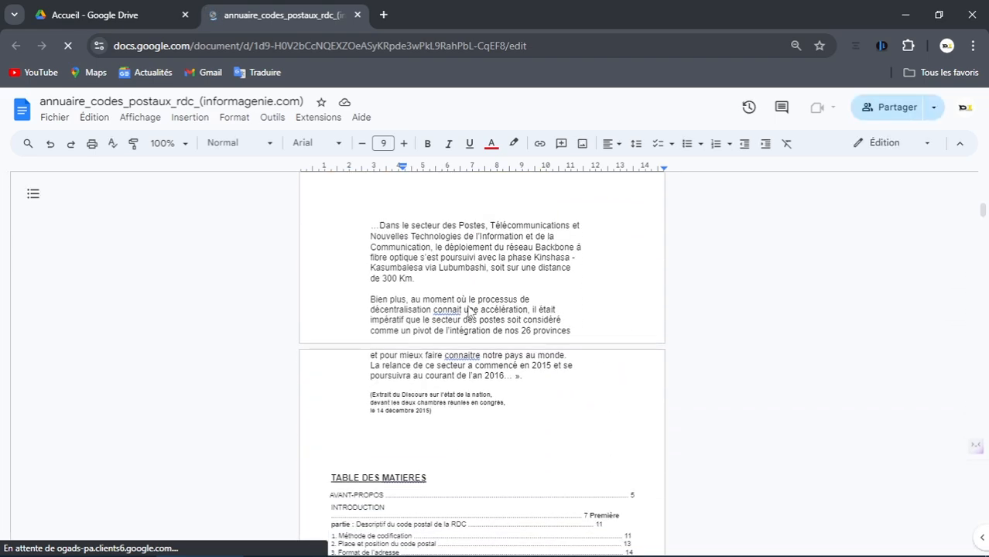
pyautogui.scroll(-15, 469, 311)
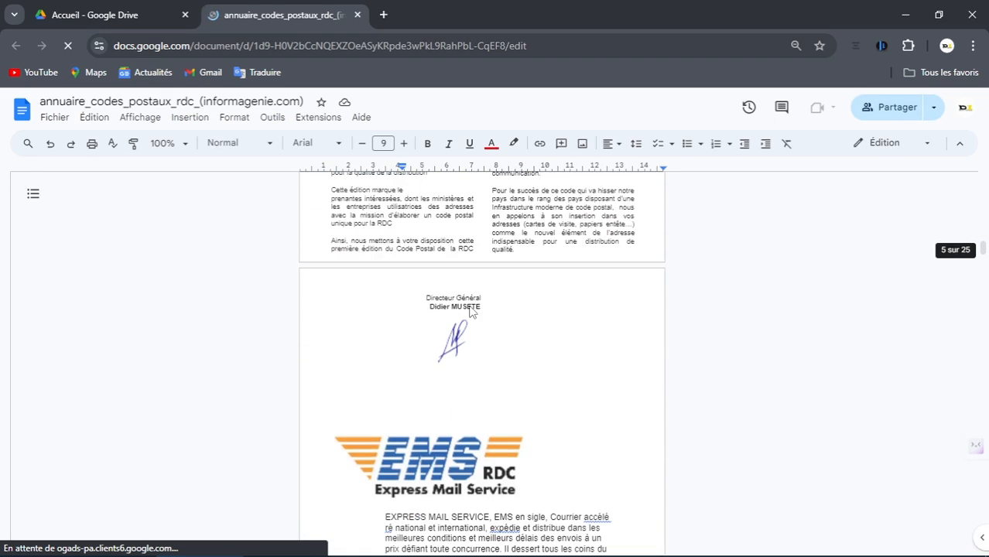
pyautogui.scroll(-15, 472, 311)
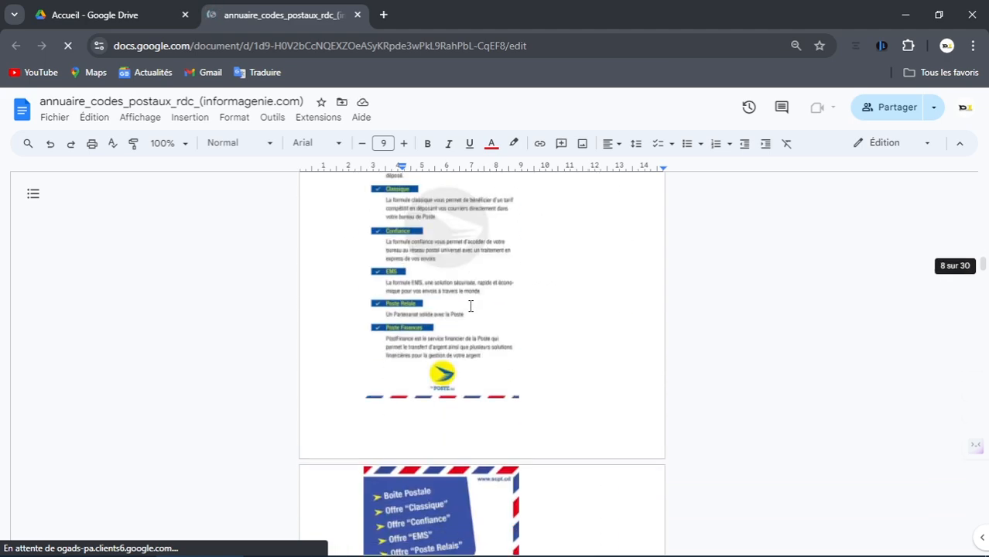
pyautogui.scroll(-15, 470, 305)
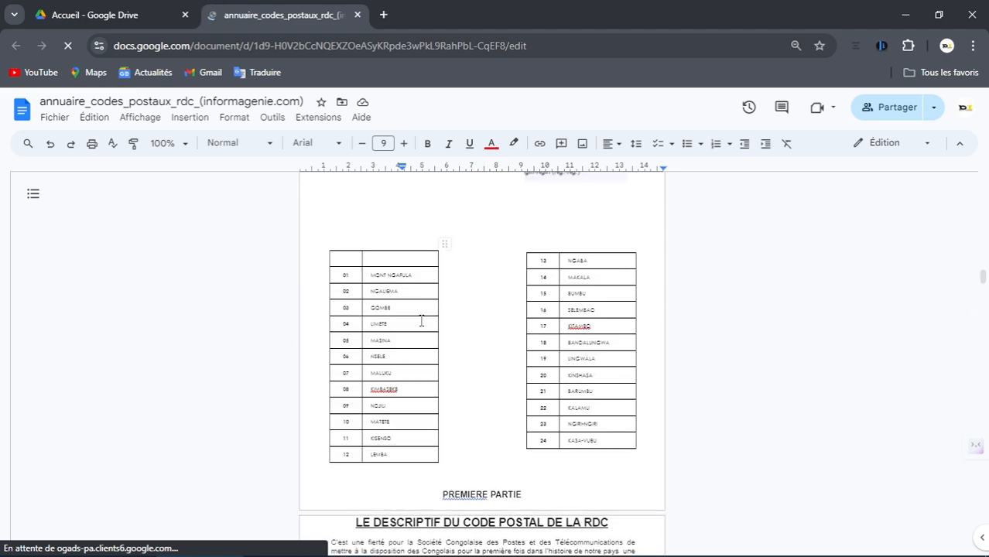
pyautogui.hotkey('ctrl', '+')
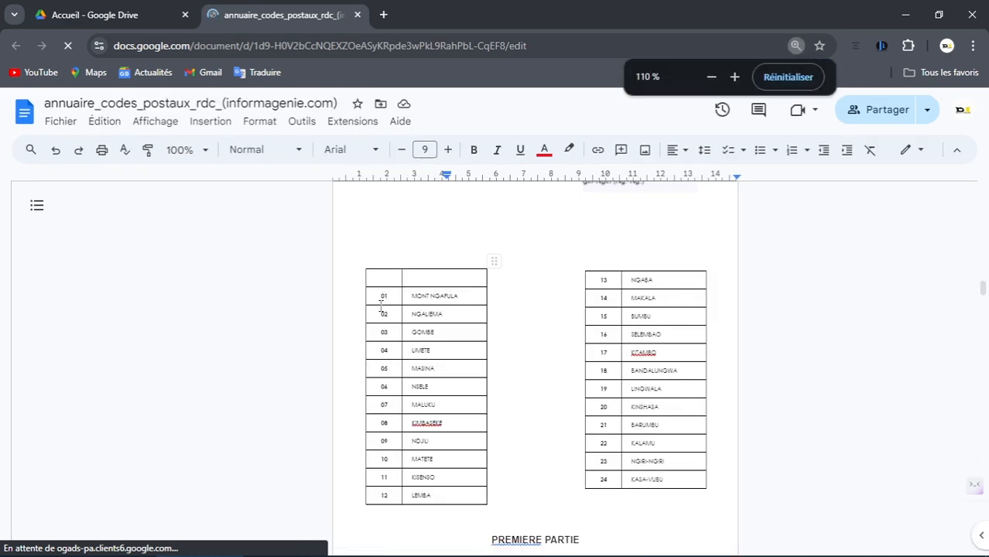
pyautogui.hotkey('ctrl', '+')
pyautogui.hotkey('ctrl', '+')
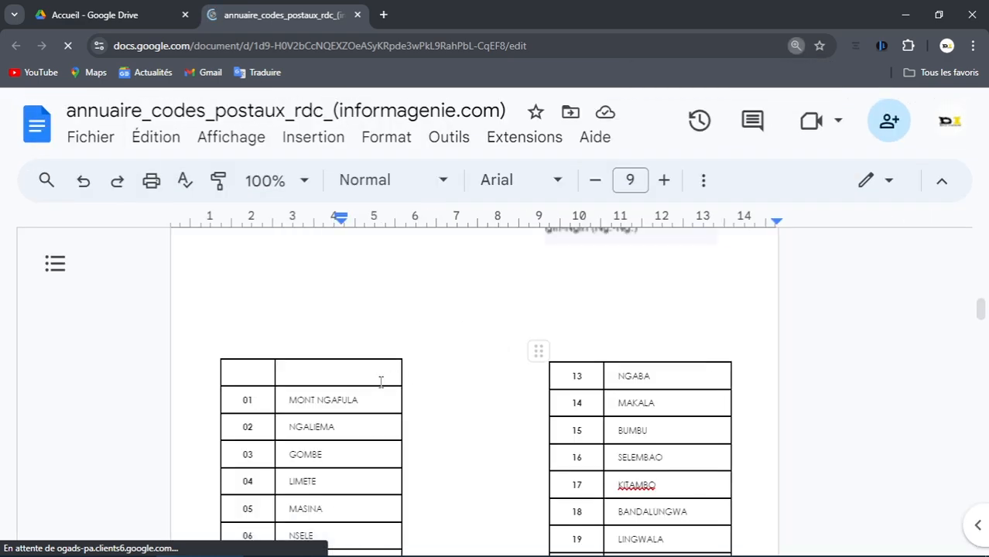
# Scroll to the Kinshasa–Matete commune table listing codes 1010010 to 1010130
pyautogui.scroll(-2, 344, 395)
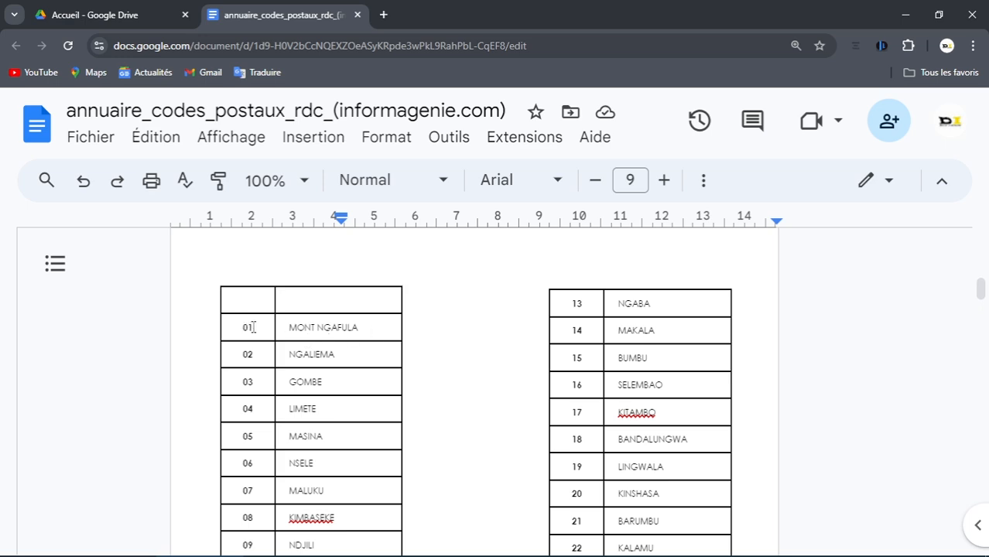
pyautogui.scroll(-20, 689, 364)
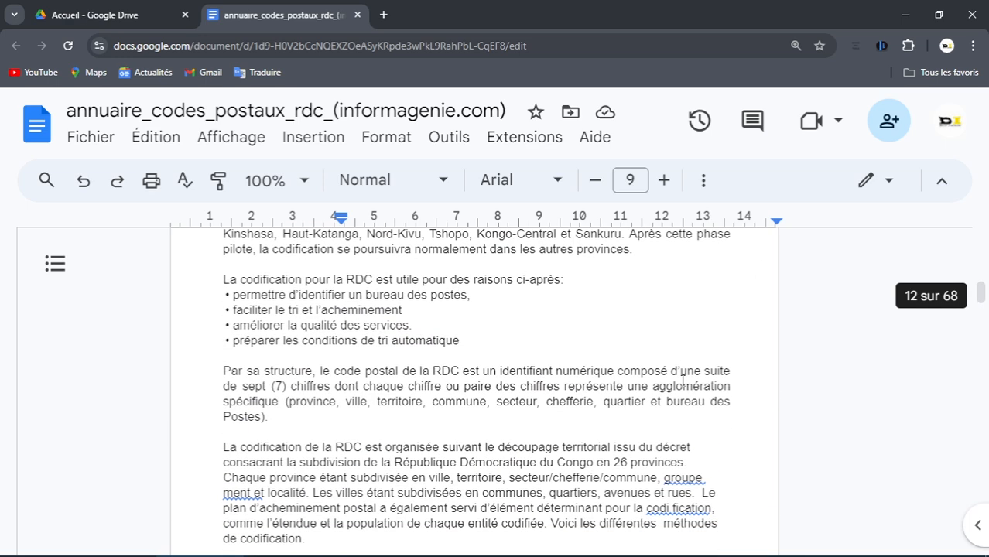
pyautogui.scroll(-20, 687, 378)
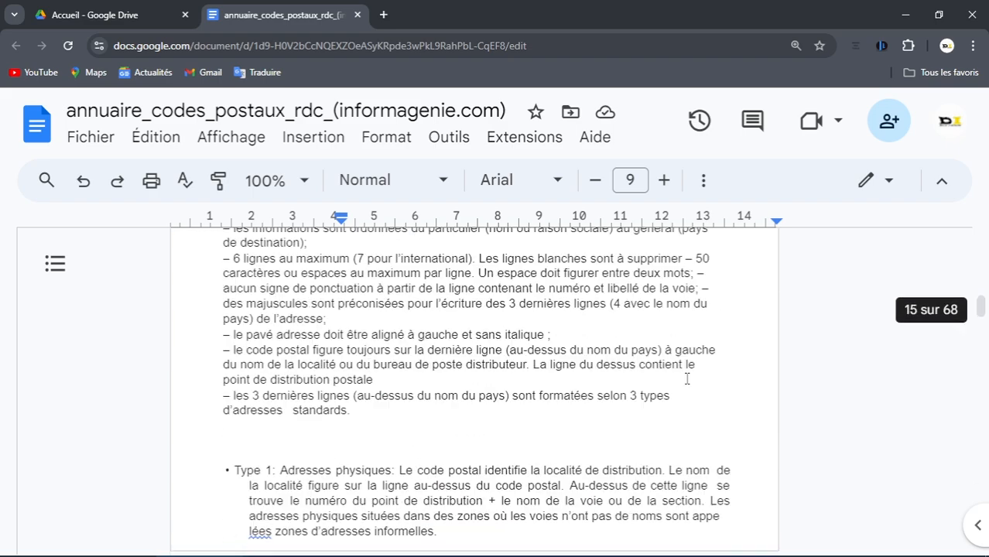
pyautogui.scroll(-3, 688, 378)
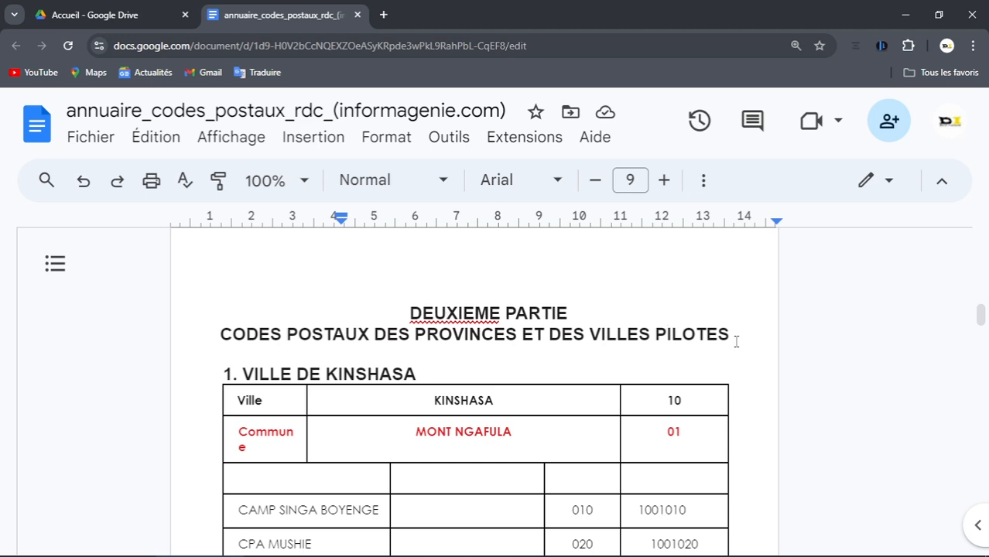
pyautogui.scroll(-3, 302, 372)
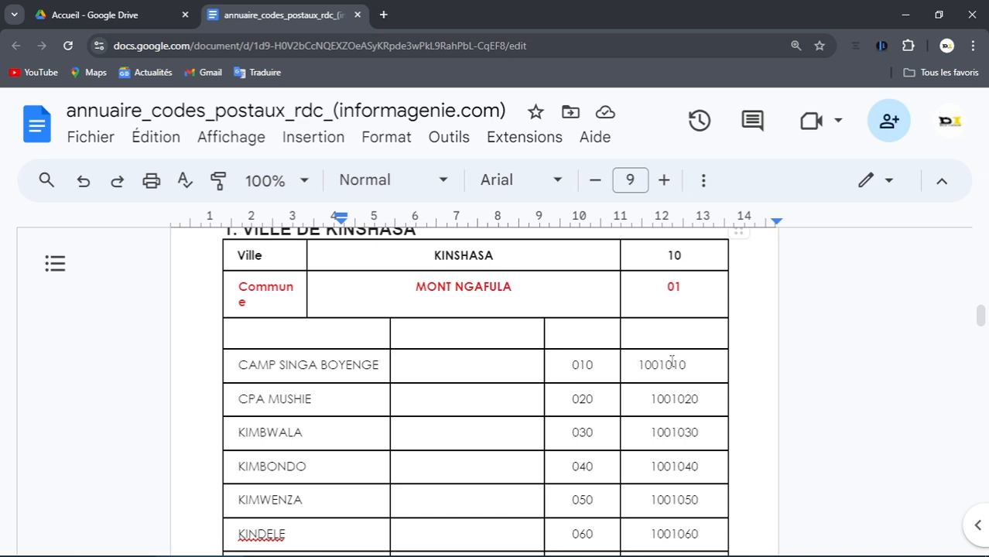
pyautogui.scroll(-4, 671, 364)
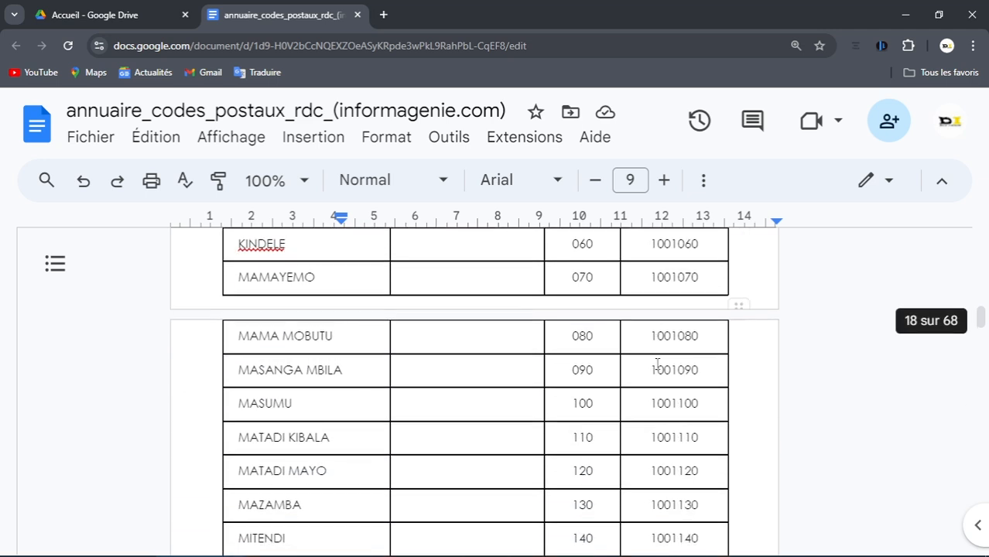
pyautogui.scroll(-8, 660, 364)
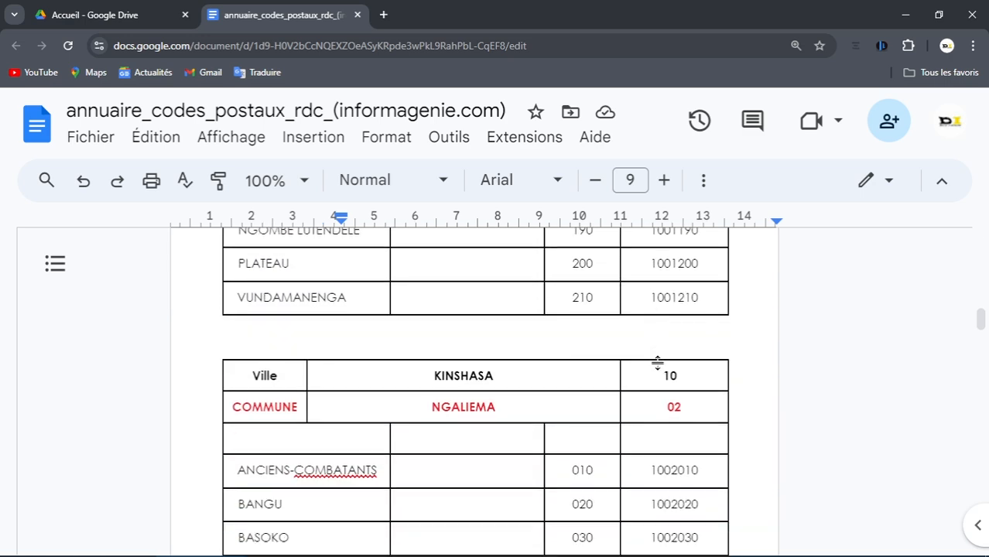
pyautogui.scroll(-15, 659, 364)
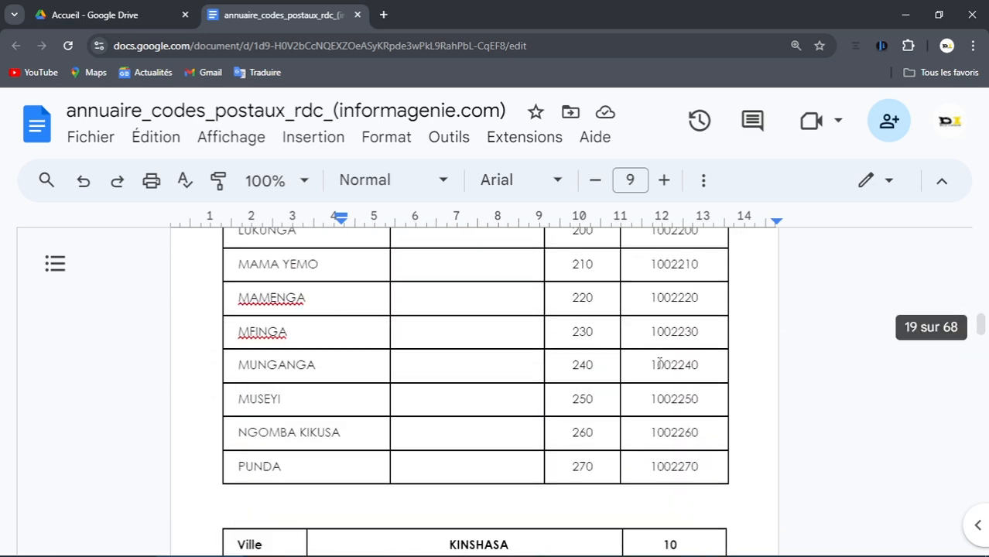
pyautogui.scroll(-10, 657, 361)
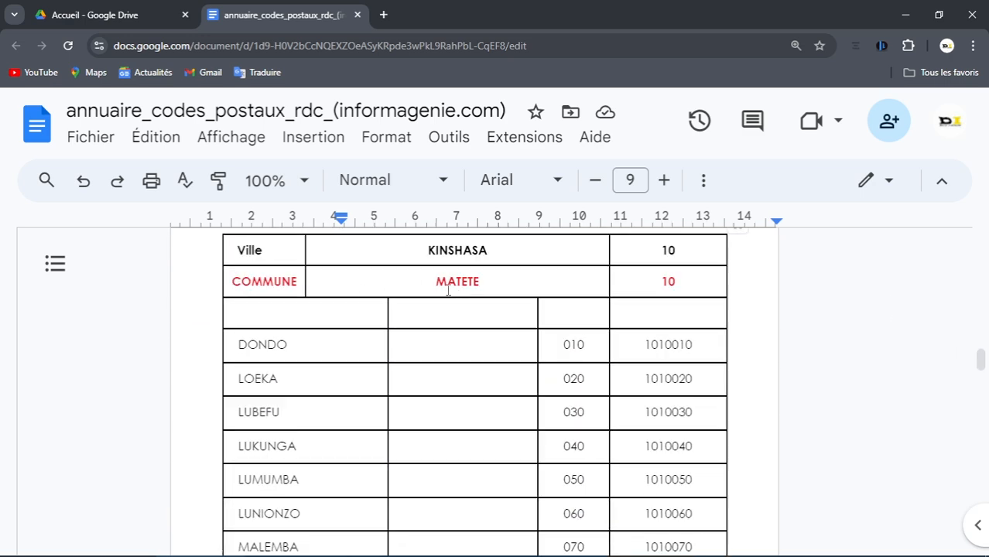
pyautogui.scroll(-4, 532, 349)
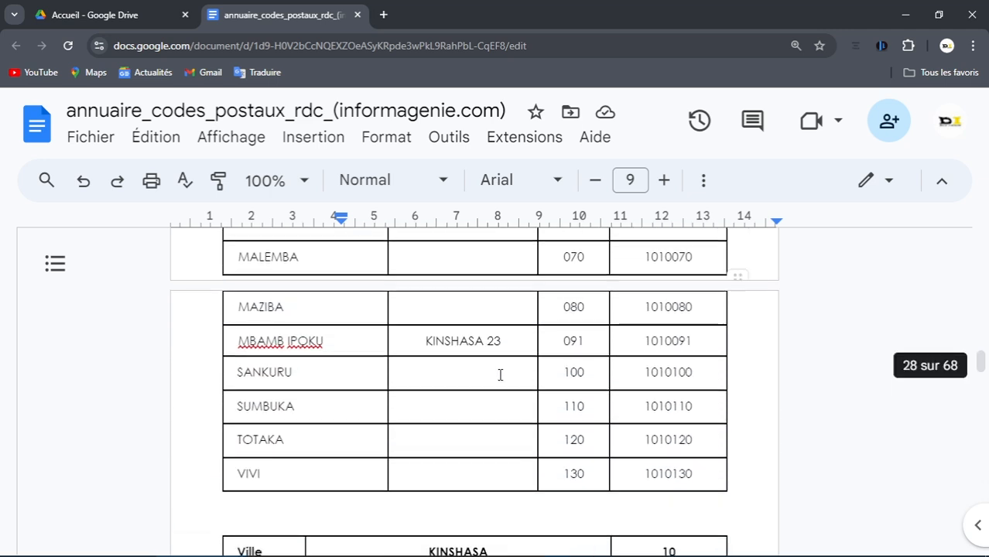
pyautogui.scroll(1, 607, 347)
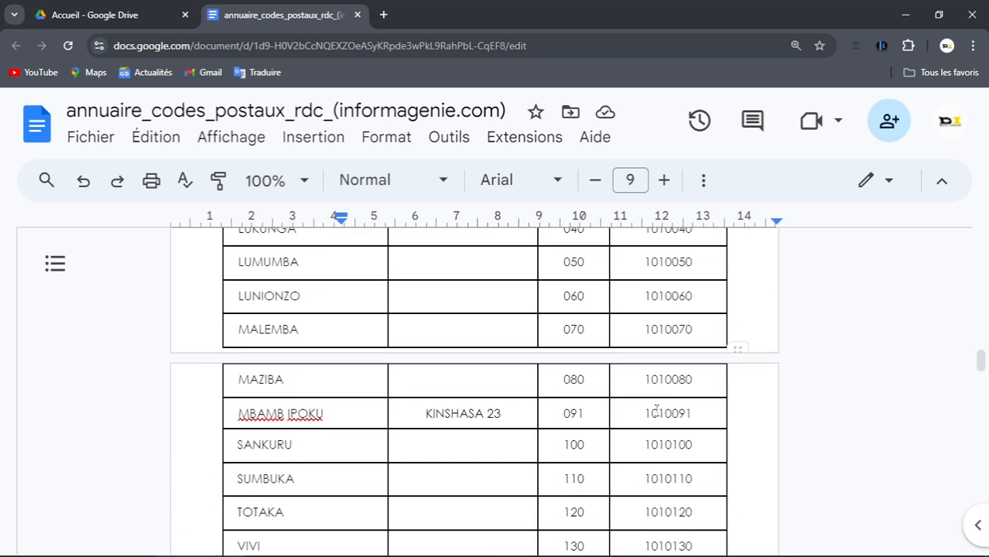
pyautogui.scroll(4, 596, 381)
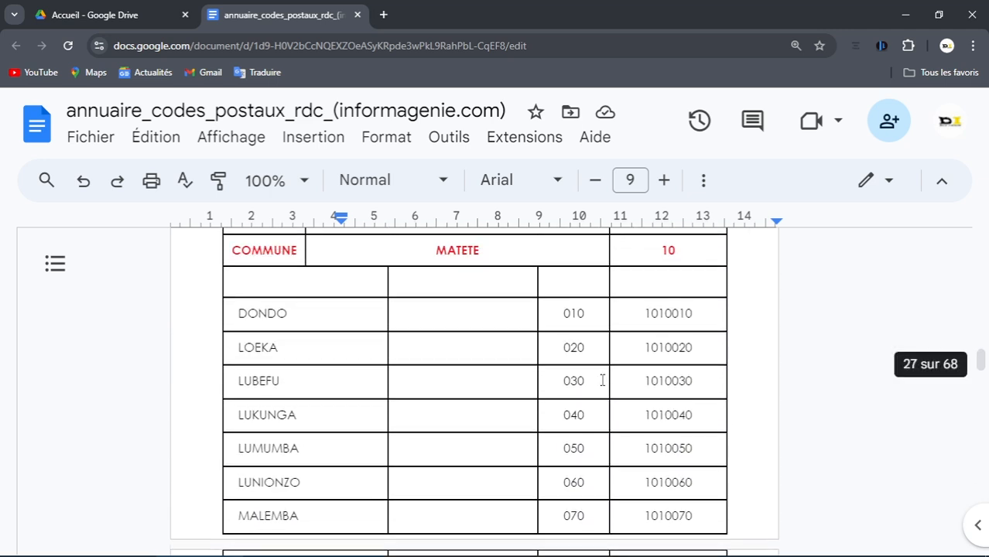
pyautogui.scroll(-4, 602, 380)
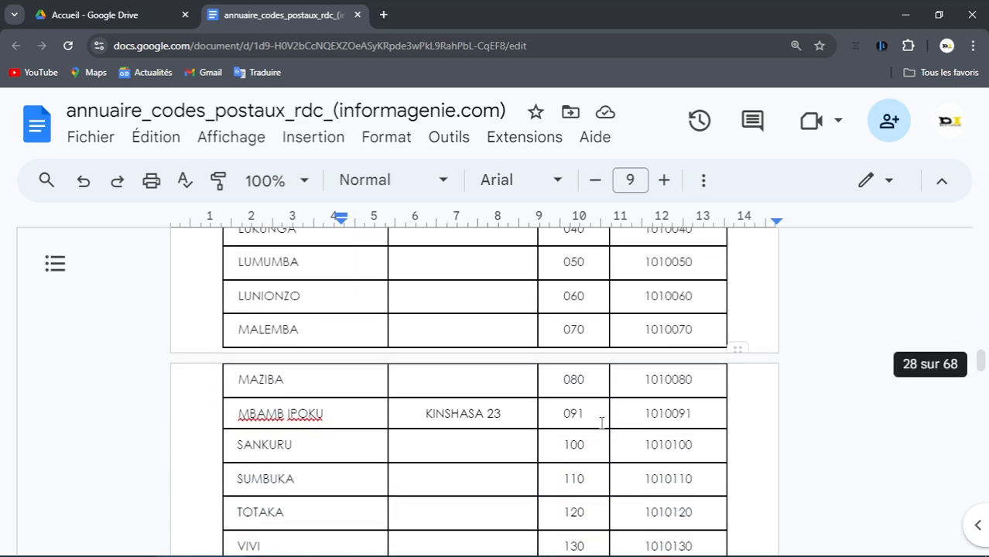
# Highlight code 1010091 and KINSHASA 23, then scroll down to the Bandalungwa commune table
pyautogui.moveTo(647, 414); pyautogui.dragTo(700, 413)
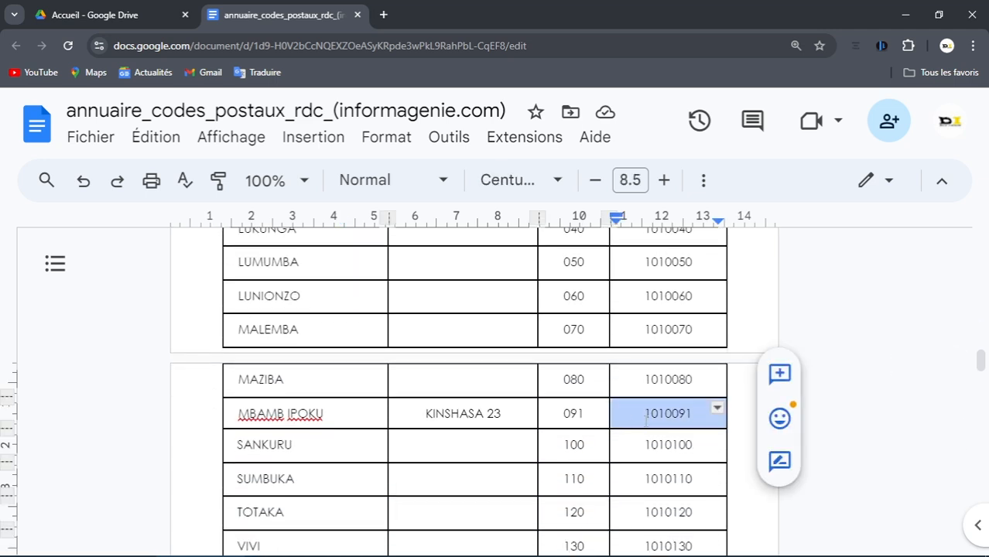
pyautogui.click(428, 413)
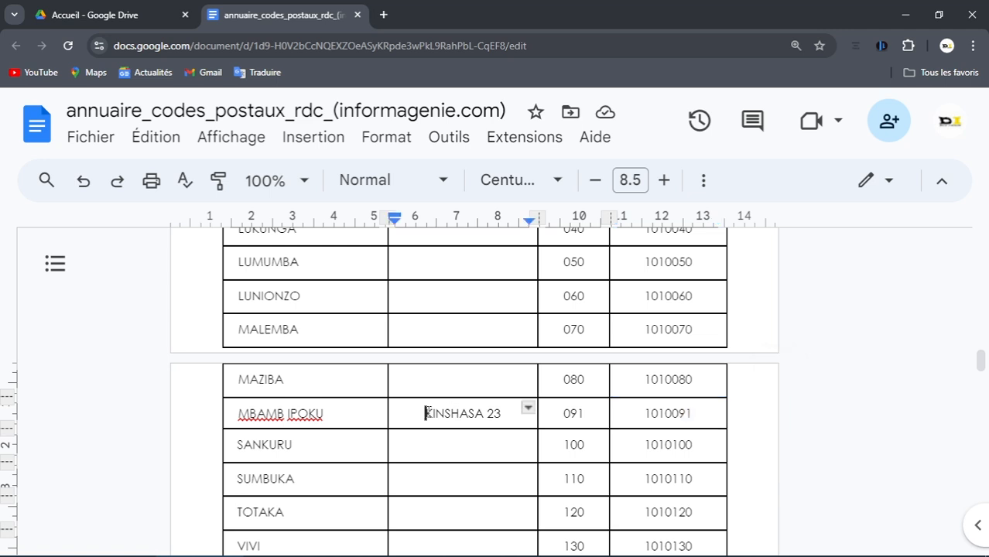
pyautogui.moveTo(428, 413); pyautogui.dragTo(506, 416)
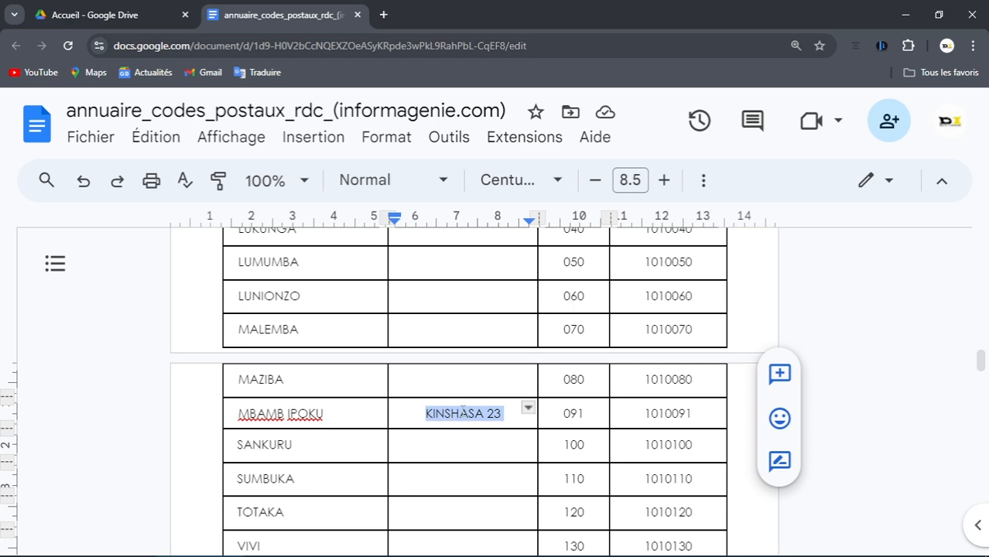
pyautogui.scroll(-15, 647, 349)
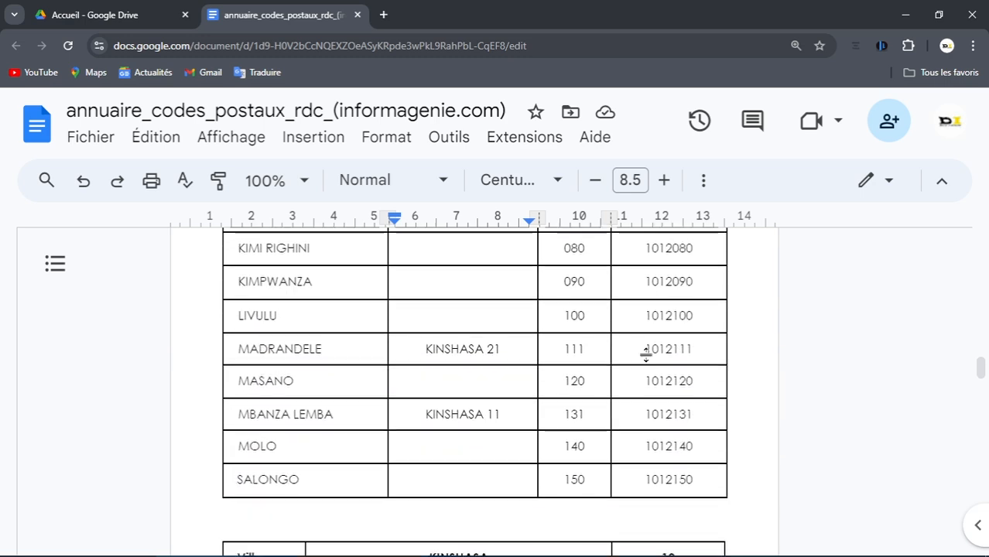
pyautogui.scroll(-12, 647, 356)
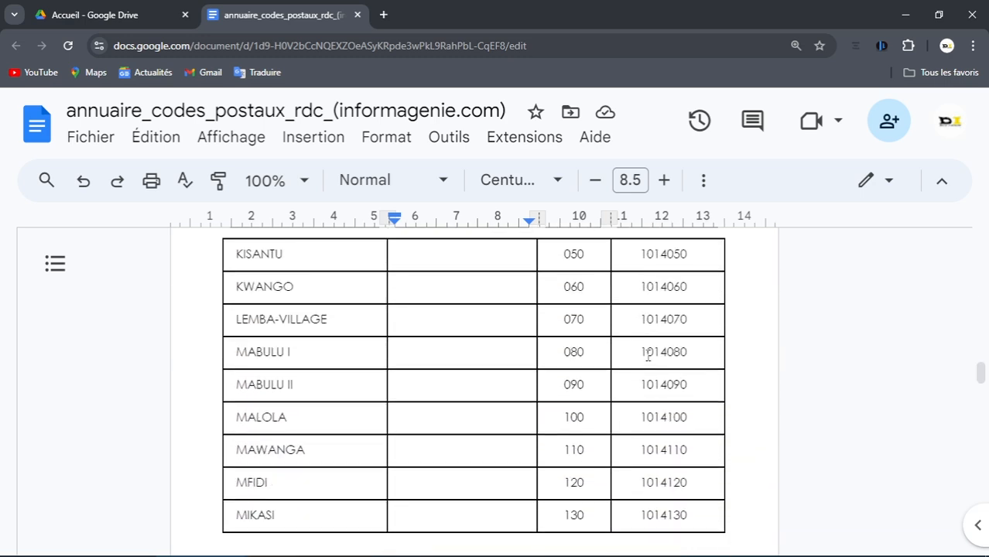
pyautogui.scroll(-15, 648, 355)
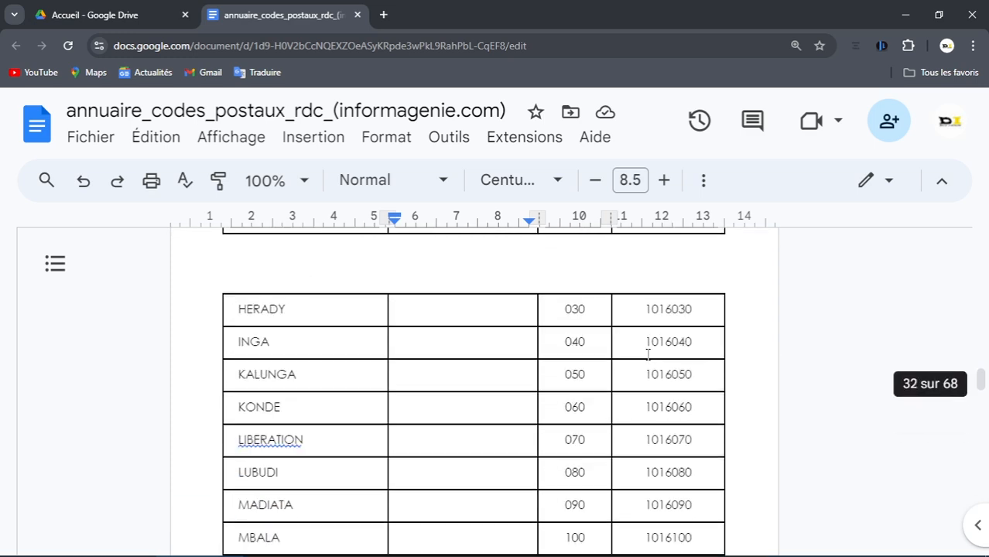
pyautogui.scroll(-1, 648, 355)
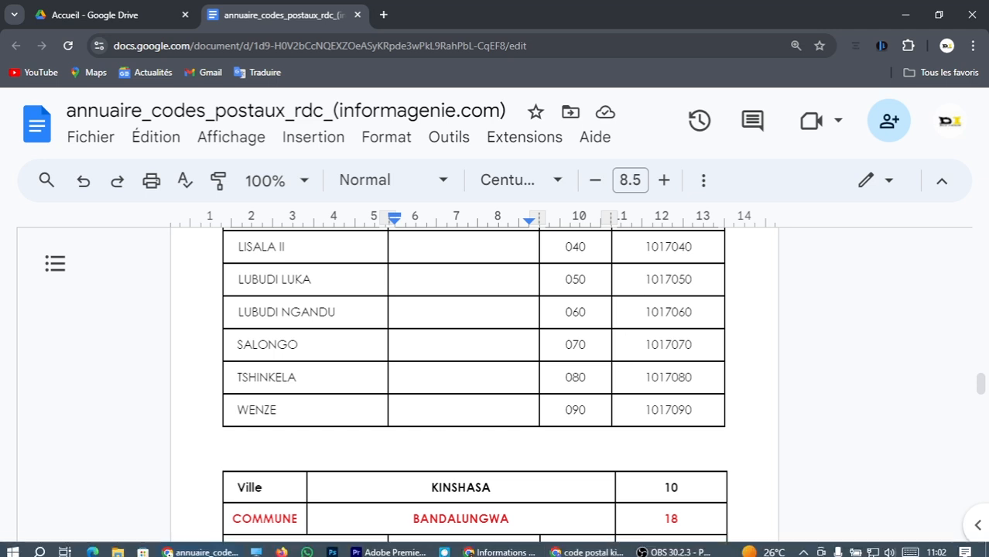
# On codepostal.cd, search postal codes for commune matete in province kinshasa
pyautogui.click(563, 548)
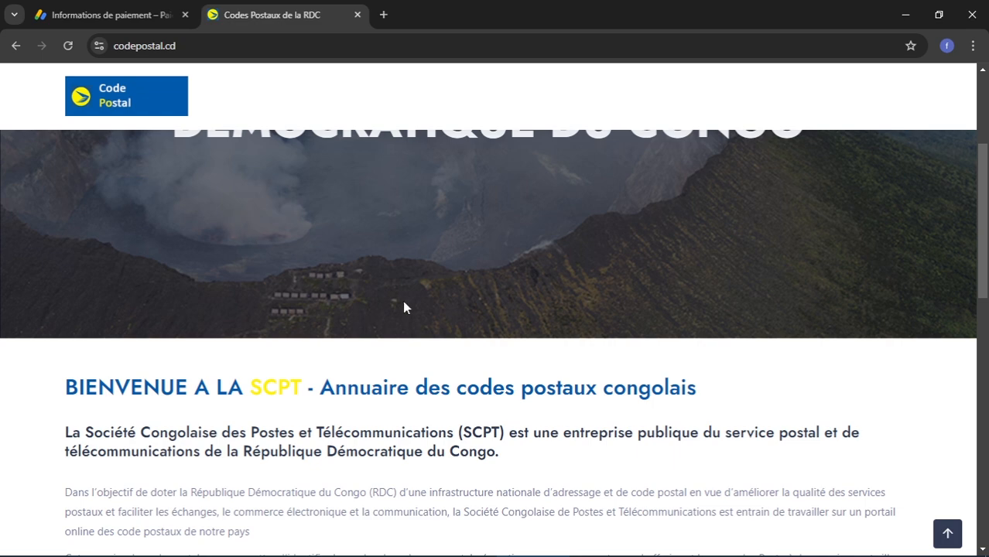
pyautogui.scroll(-5, 403, 307)
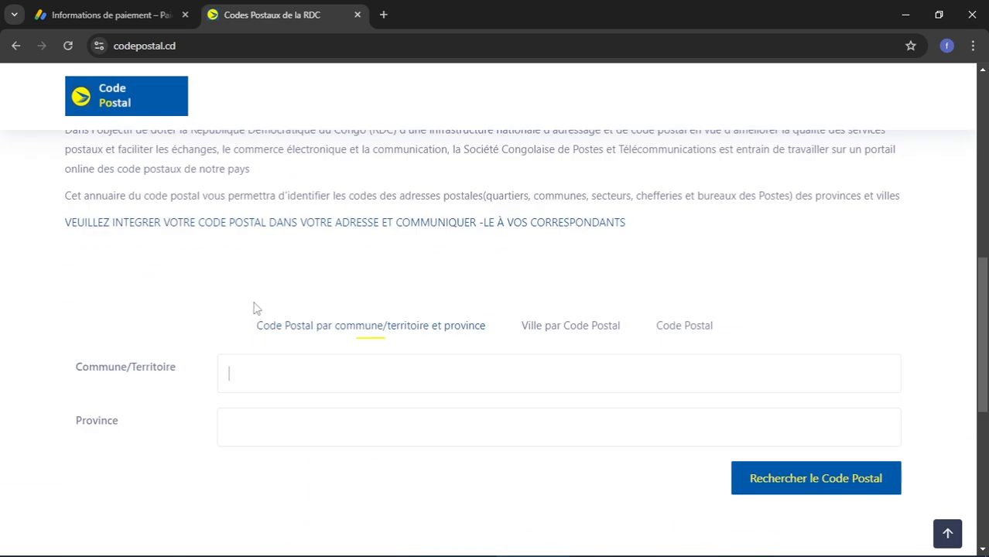
pyautogui.scroll(-1, 253, 307)
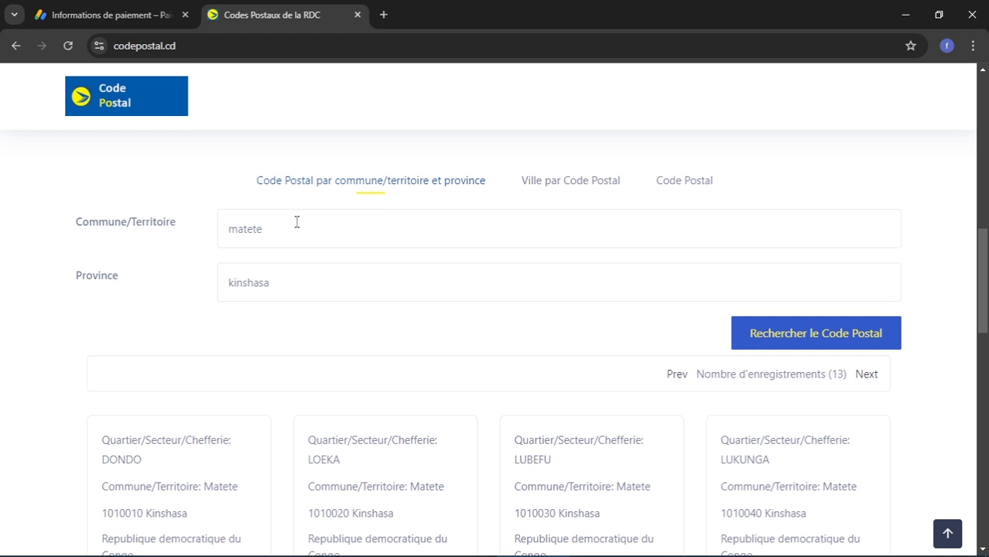
pyautogui.click(371, 236)
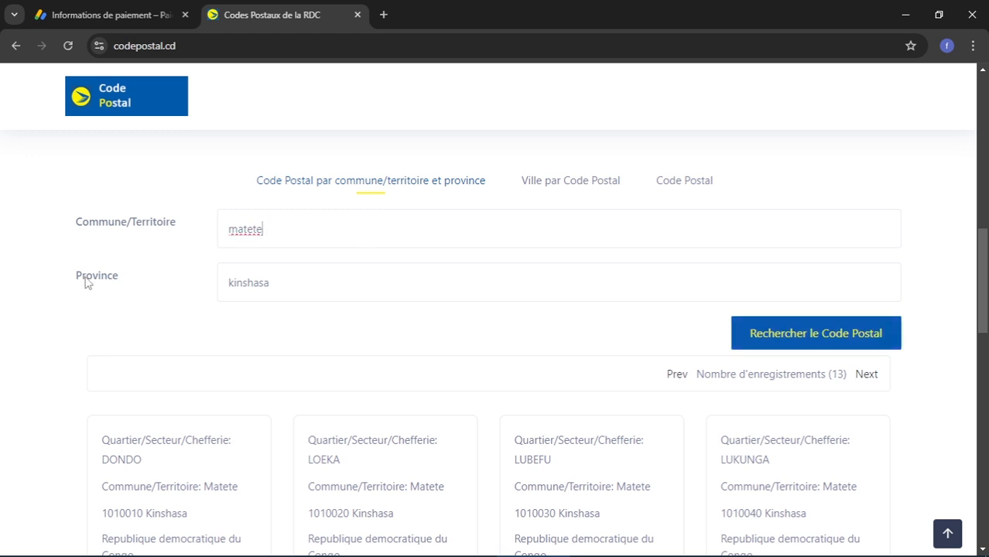
pyautogui.click(339, 283)
pyautogui.click(817, 339)
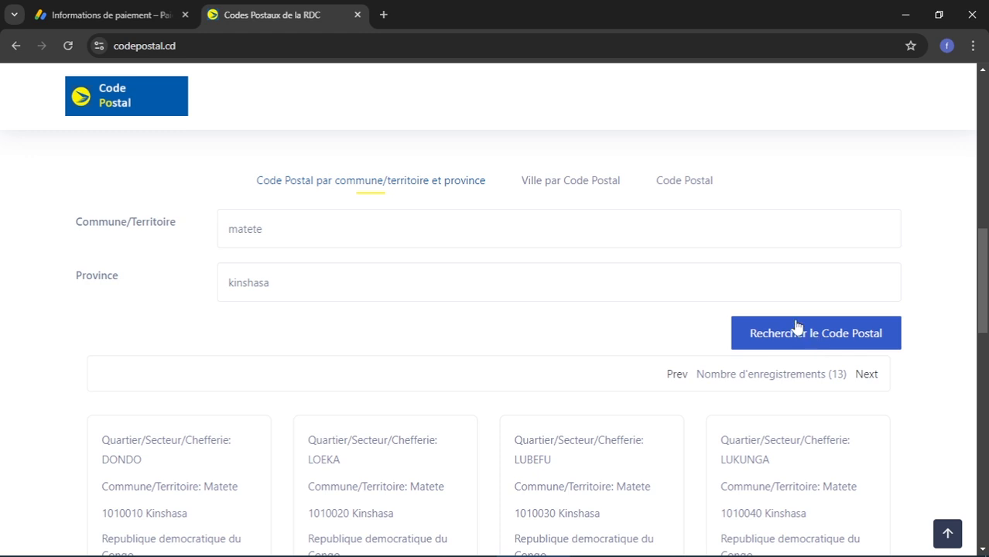
# Scroll the Matete results and highlight DONDO's postal code 1010010
pyautogui.scroll(-1, 246, 350)
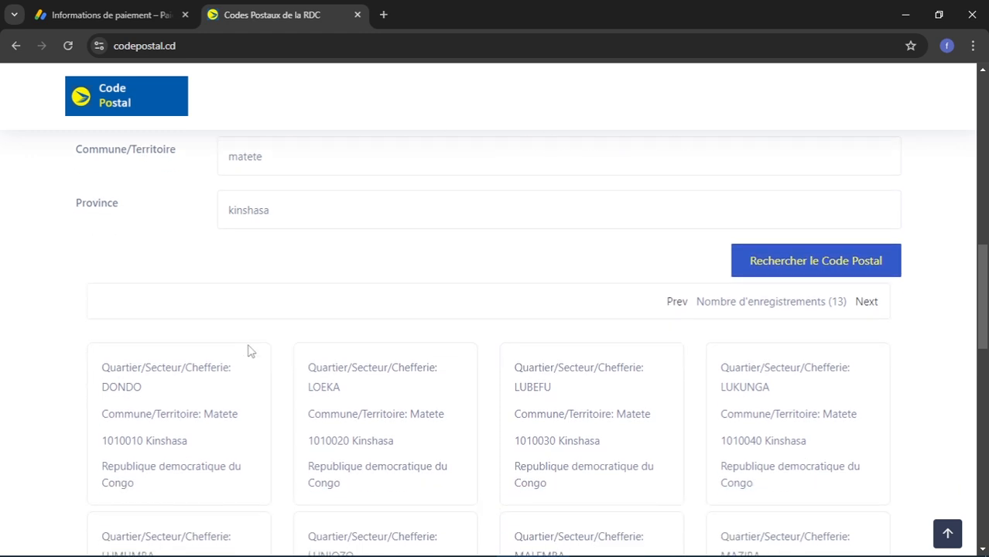
pyautogui.scroll(-1, 256, 345)
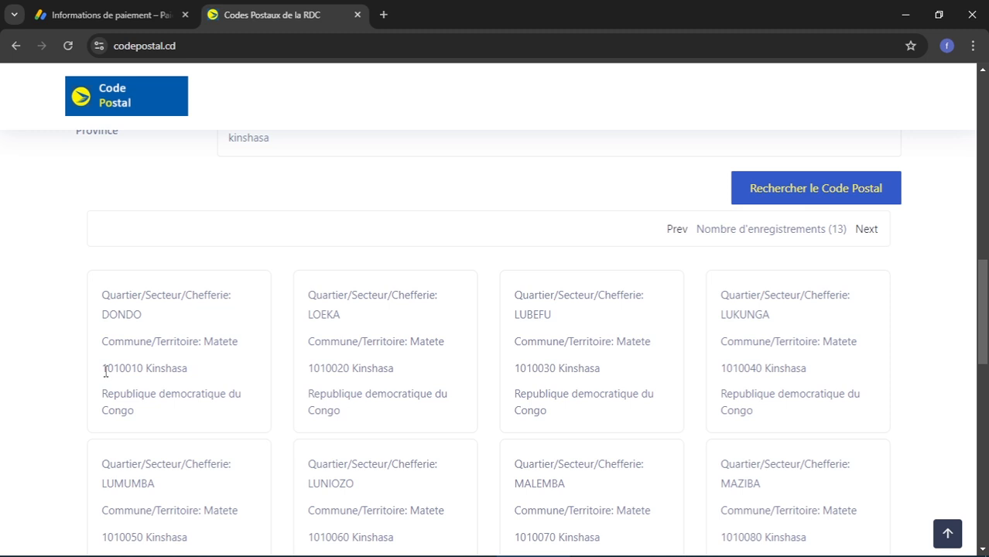
pyautogui.moveTo(106, 371); pyautogui.dragTo(154, 372)
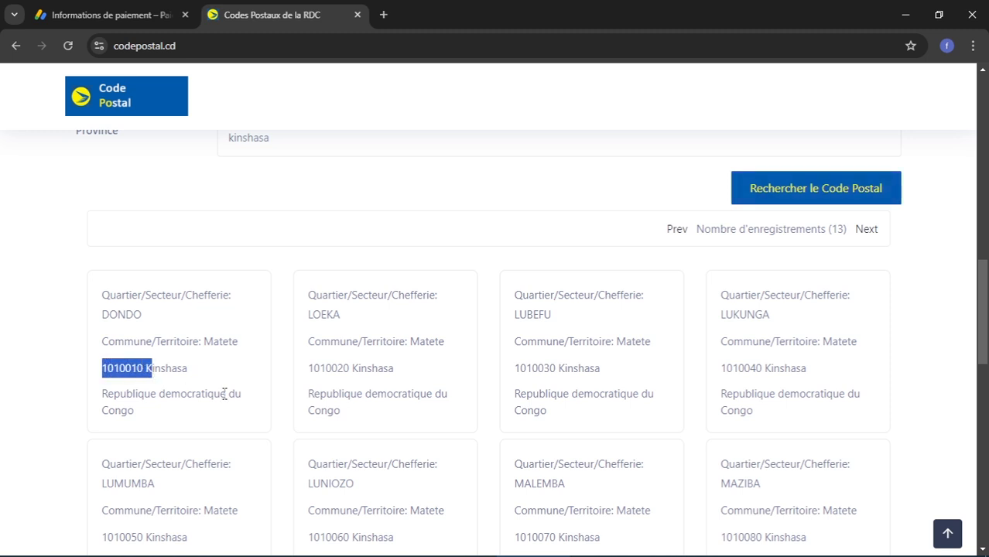
pyautogui.scroll(-1, 194, 325)
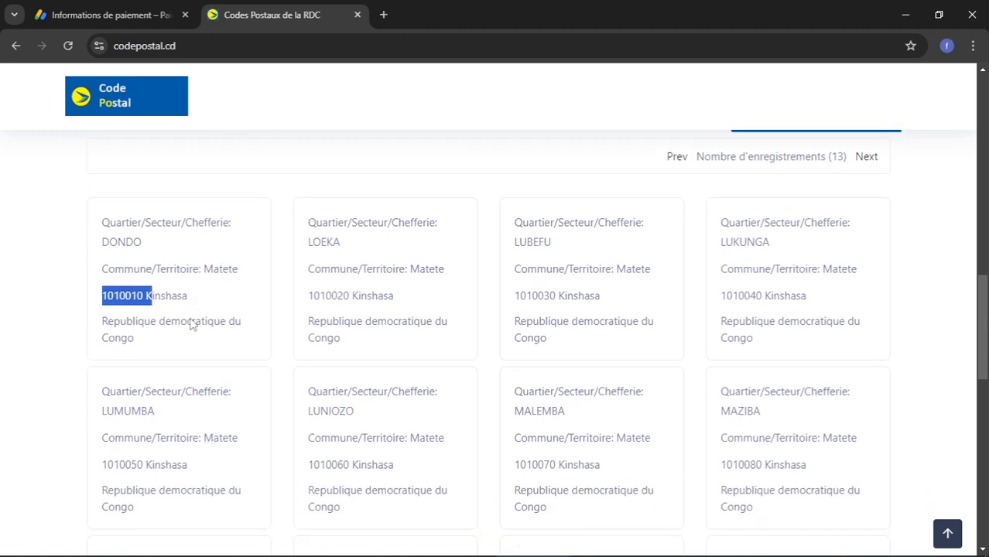
pyautogui.click(138, 326)
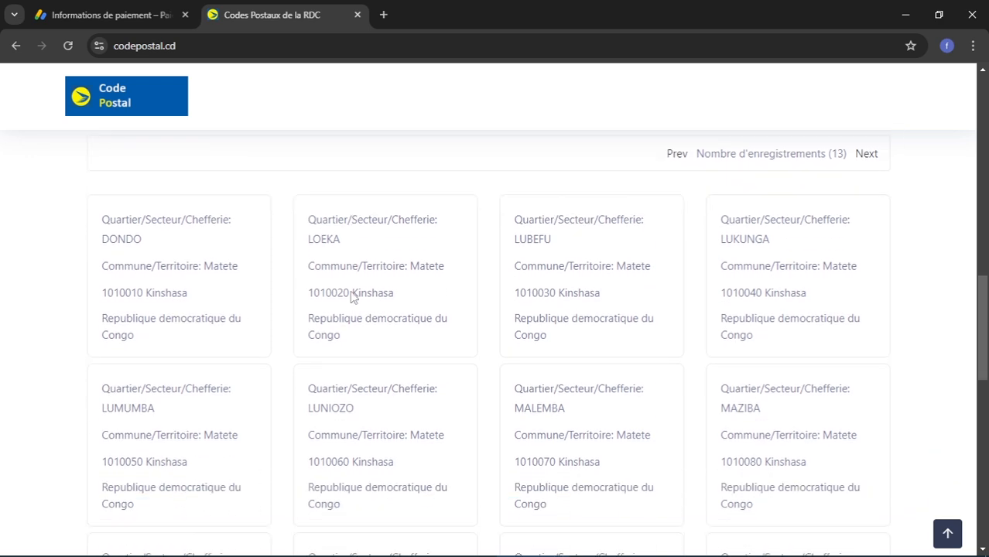
# Highlight LUBEFU's code 1010030, then go back to the 'code postal kinshasa' Google results
pyautogui.scroll(-4, 370, 304)
pyautogui.scroll(-1, 394, 313)
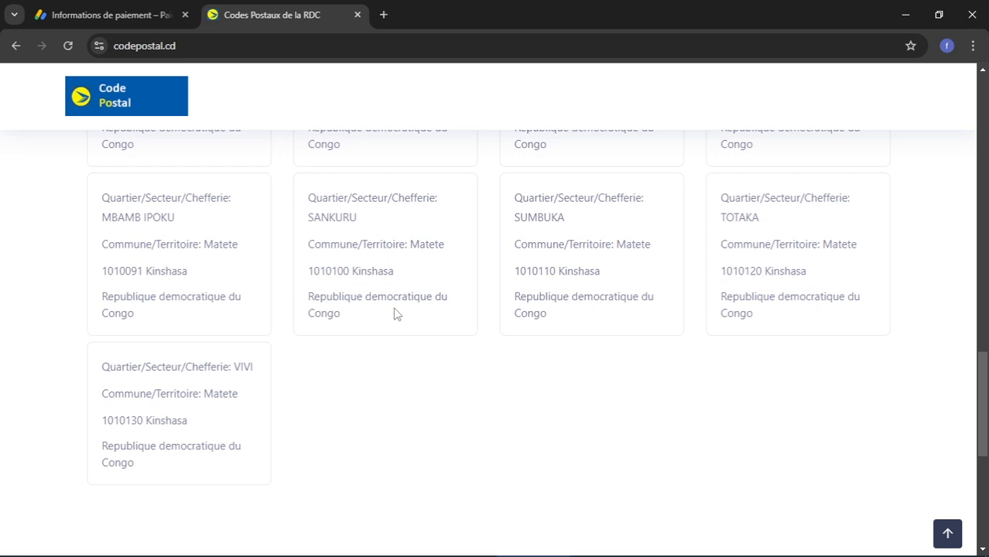
pyautogui.scroll(5, 554, 329)
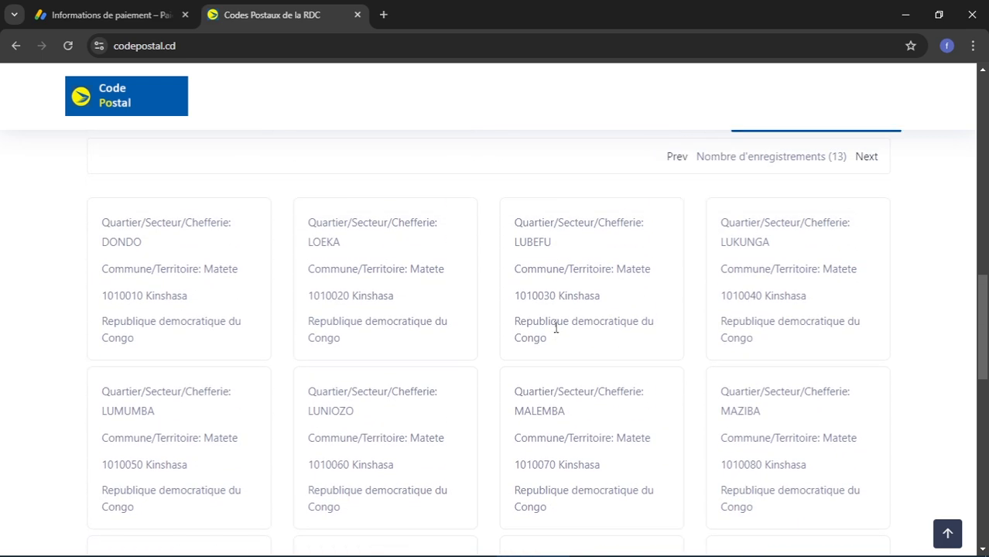
pyautogui.scroll(1, 554, 331)
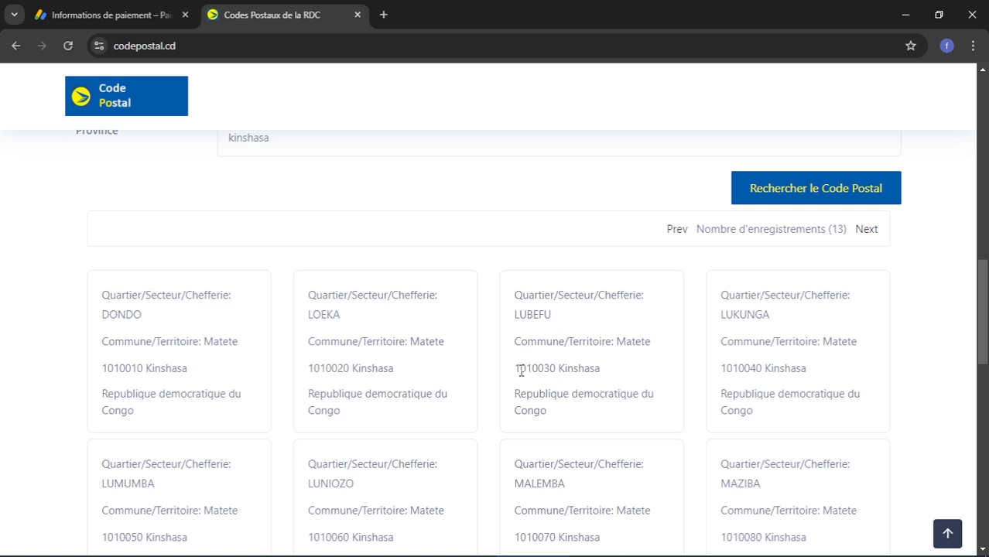
pyautogui.moveTo(516, 367); pyautogui.dragTo(556, 366)
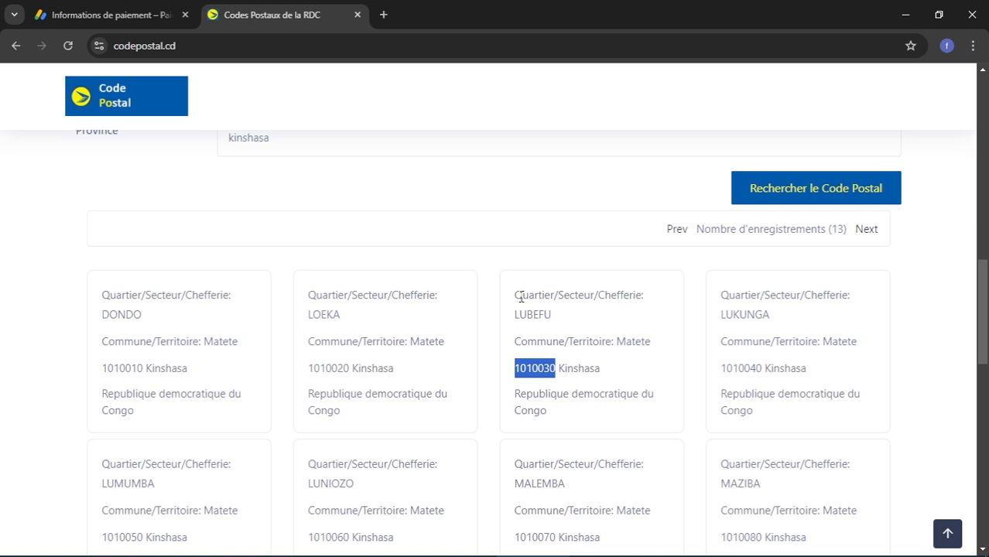
pyautogui.hotkey('alt', 'Left')
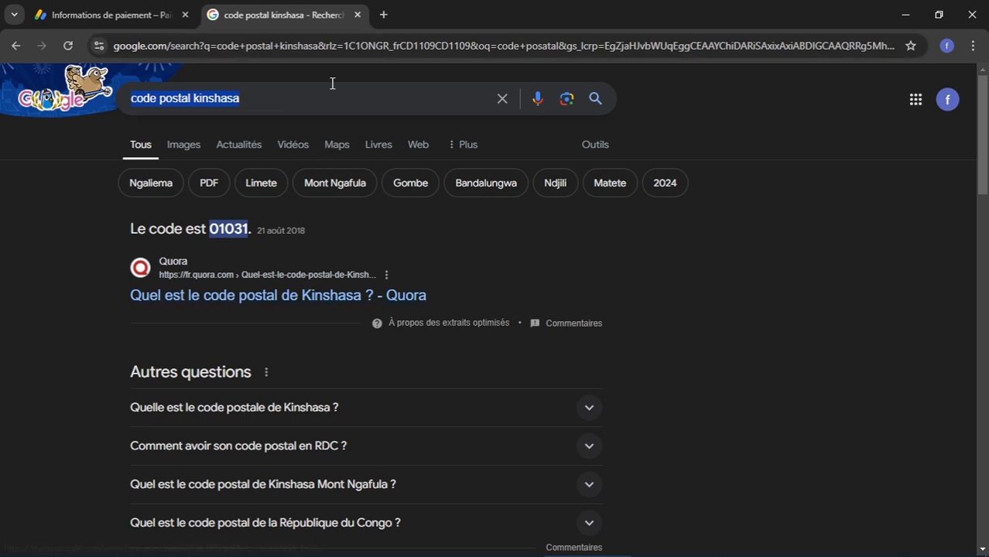
# Search Google for 'code postal cameroun' to find the 00237 code
pyautogui.write('code postal cameroun')
pyautogui.press('Return')
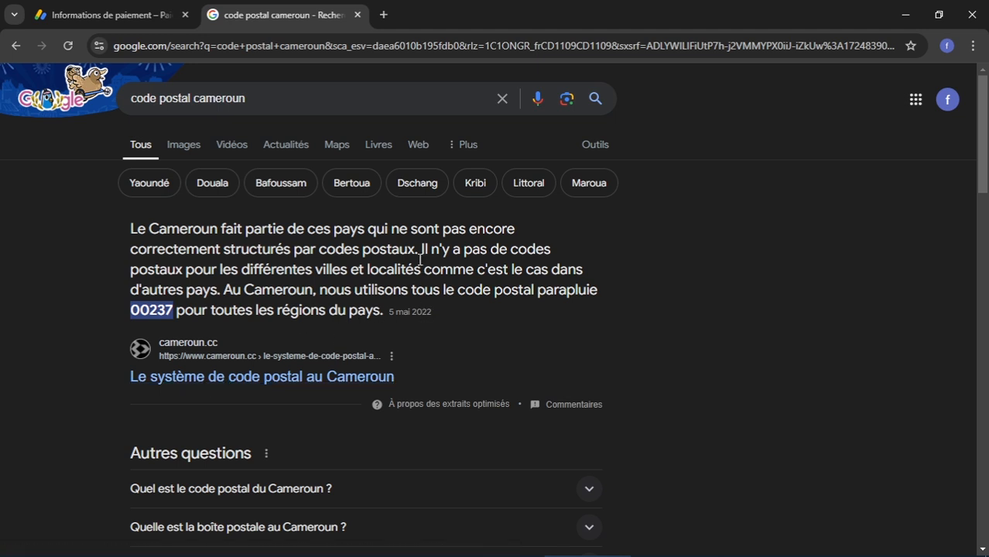
# Back in AdSense payment information, enter 'kin11' as the first address line
pyautogui.click(129, 7)
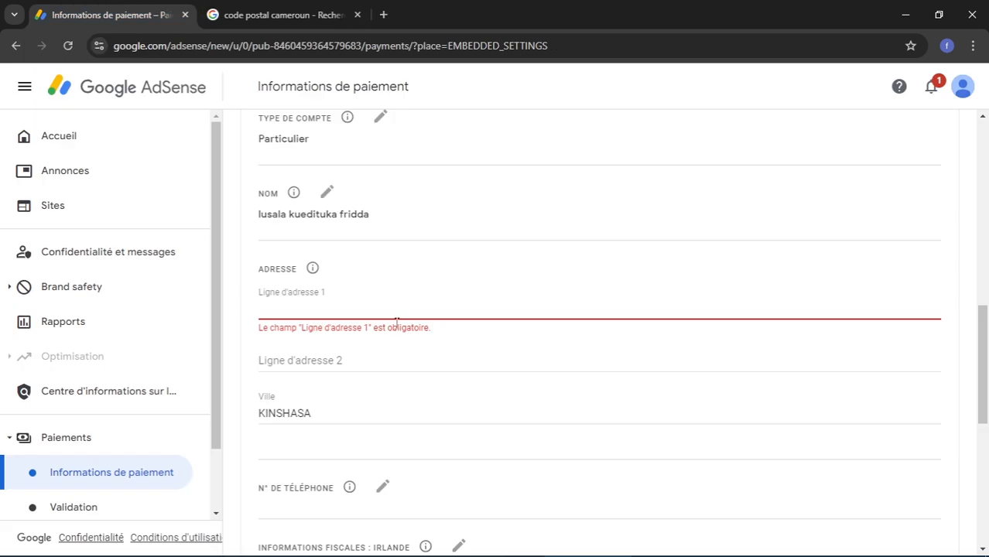
pyautogui.click(307, 308)
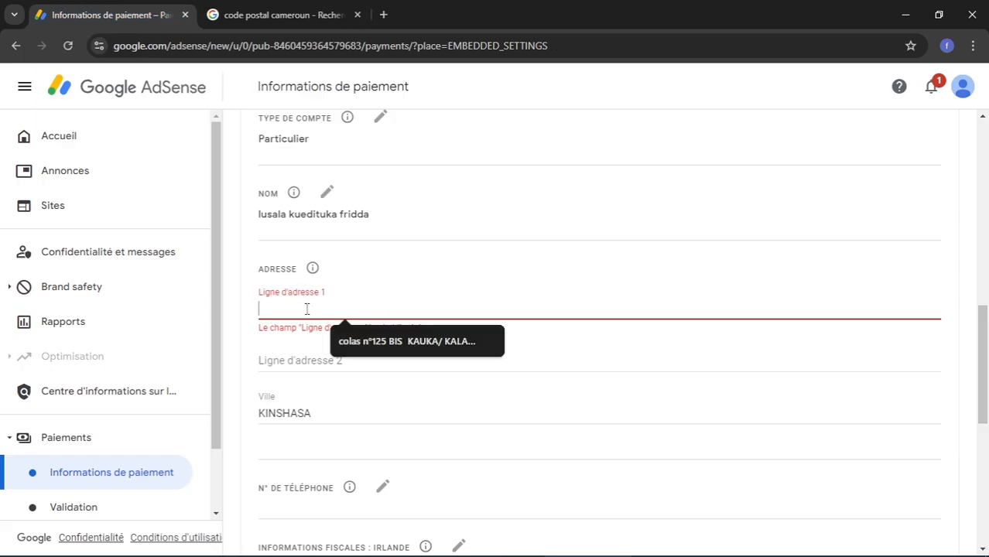
pyautogui.write('kin')
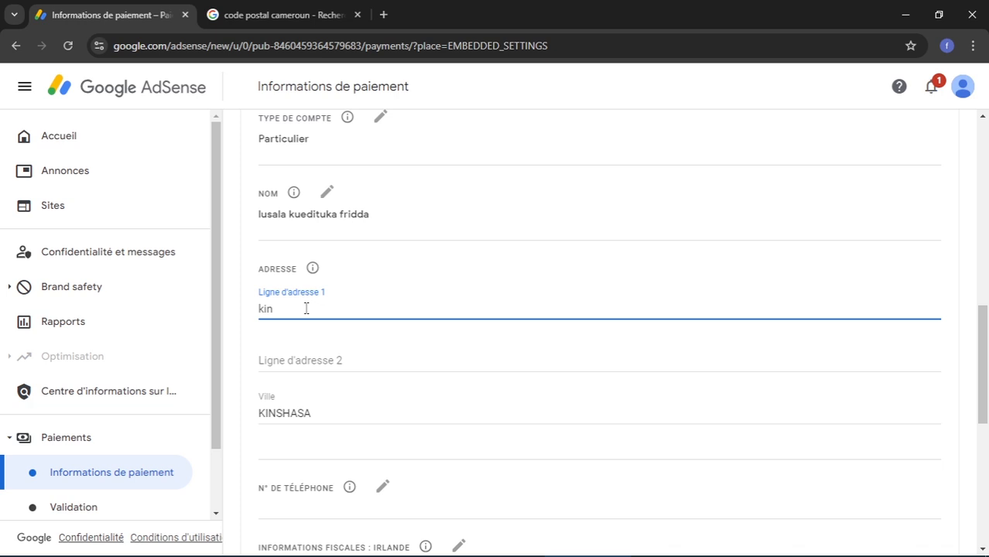
pyautogui.write('11')
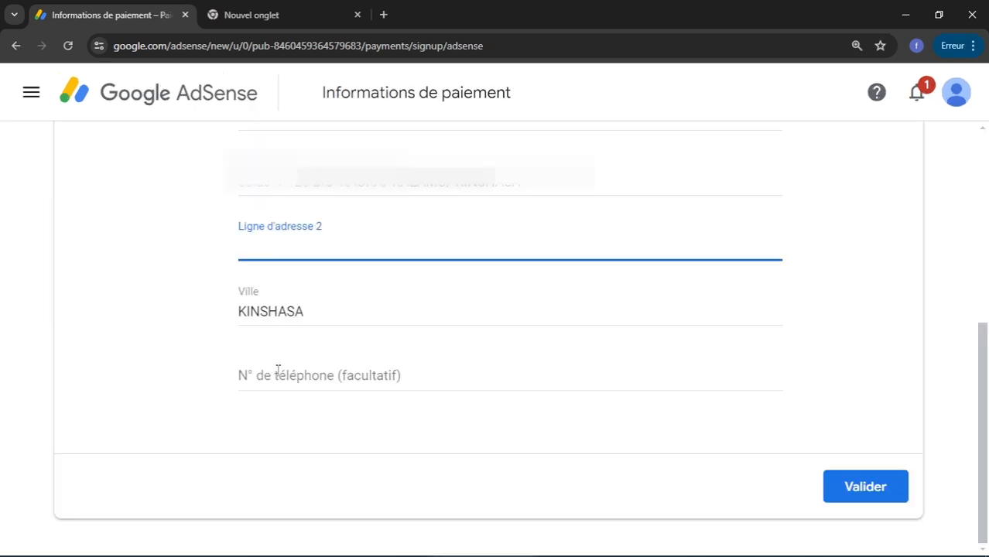
# Paste the phone number into its field and submit the payment profile with Valider
pyautogui.click(277, 373)
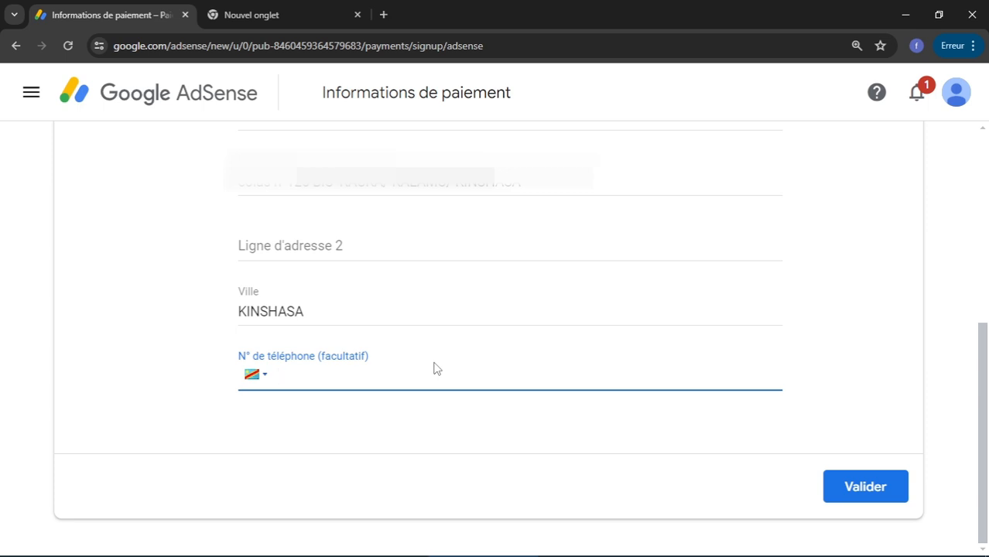
pyautogui.hotkey('ctrl', 'v')
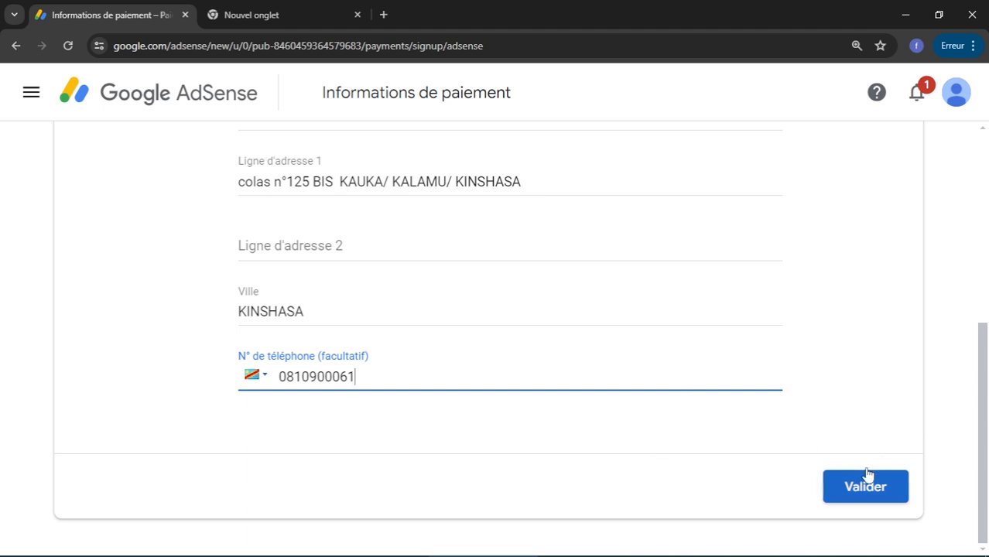
pyautogui.keyDown('ctrl'); pyautogui.scroll(2, 902, 494); pyautogui.keyUp('ctrl')
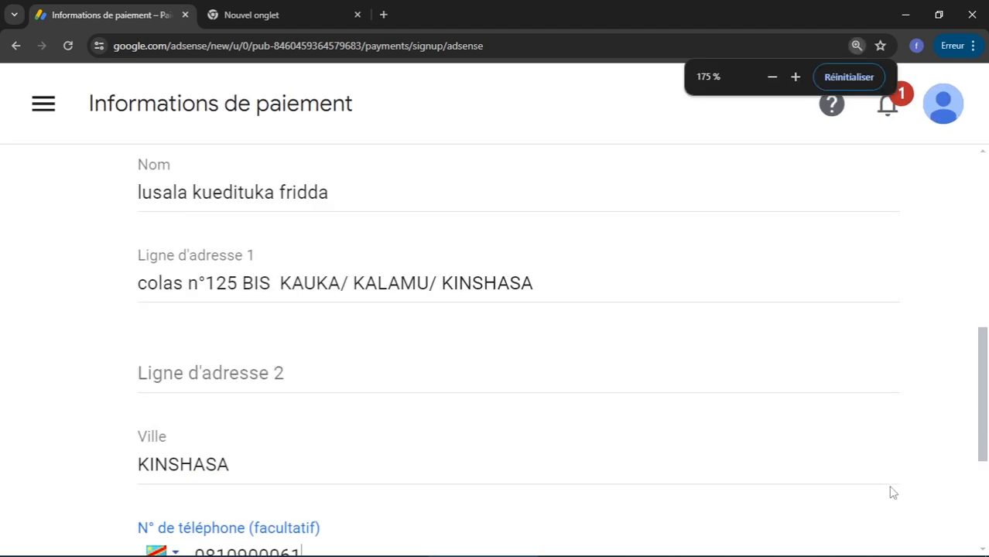
pyautogui.scroll(-3, 899, 493)
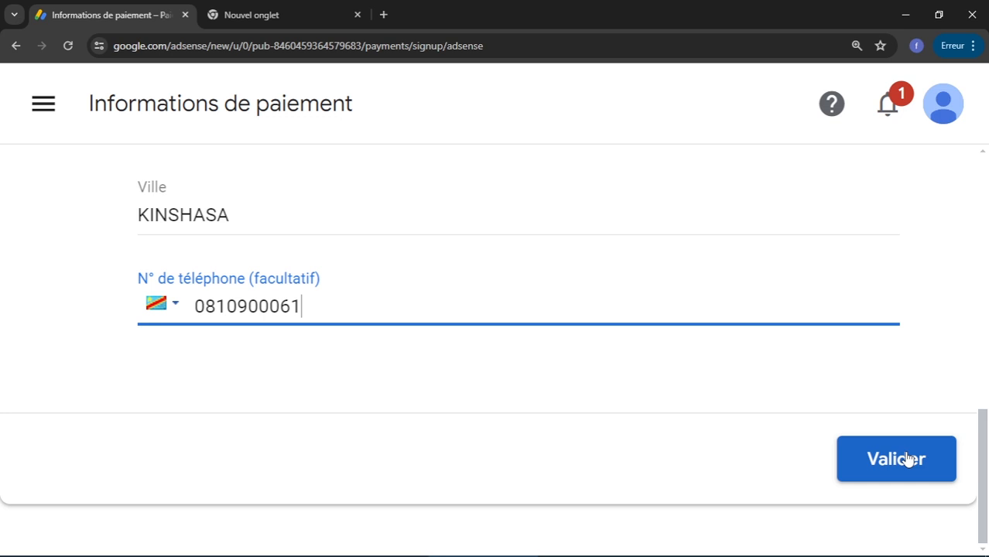
pyautogui.click(909, 459)
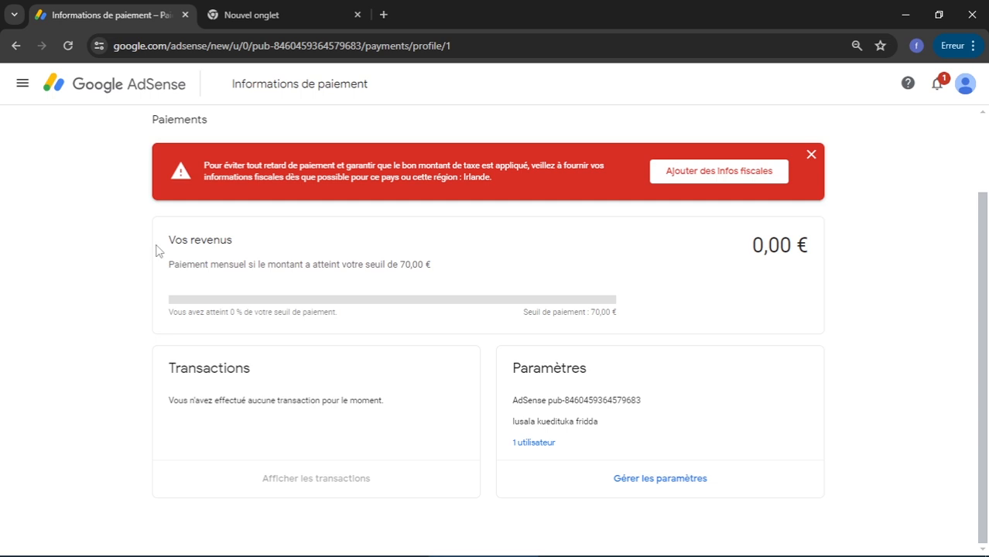
# Check earnings of 0,00 € against the 70,00 € threshold, zoom in, and open tax information
pyautogui.moveTo(170, 244); pyautogui.dragTo(243, 249)
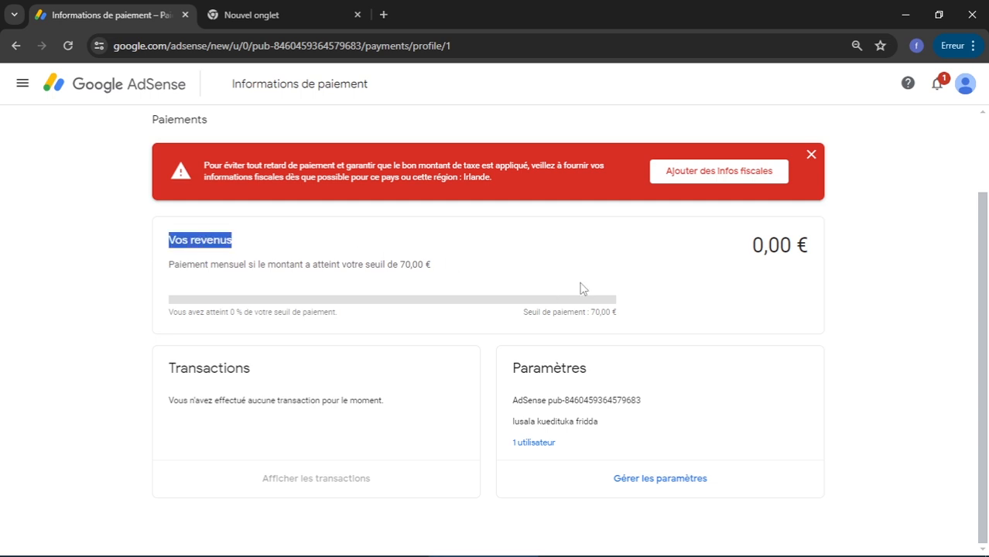
pyautogui.scroll(2, 642, 295)
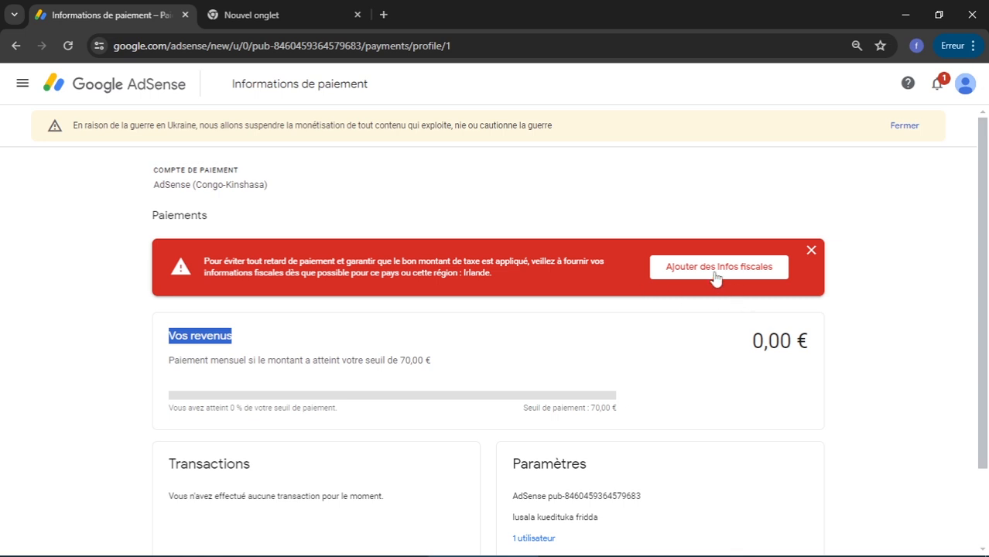
pyautogui.hotkey('ctrl', '+')
pyautogui.hotkey('ctrl', '+')
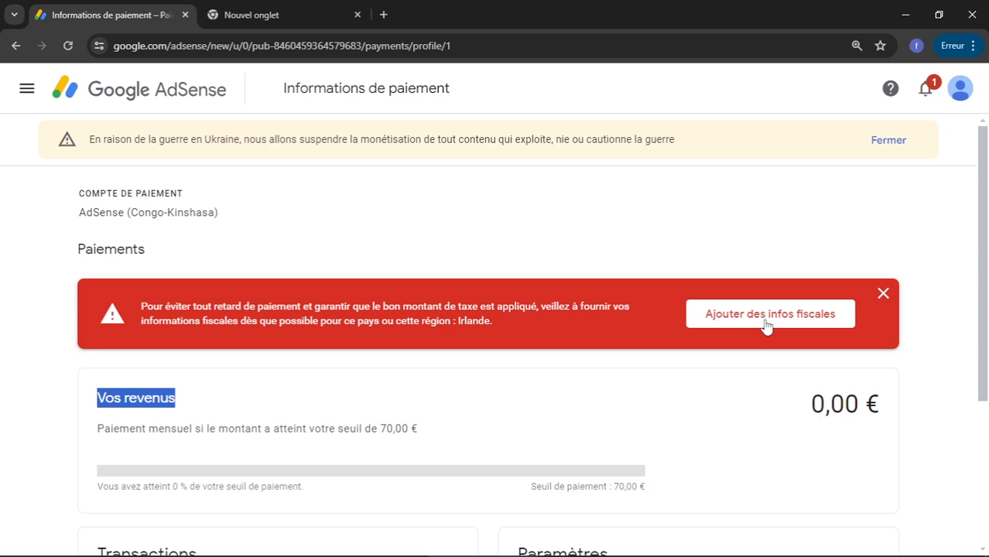
pyautogui.click(766, 328)
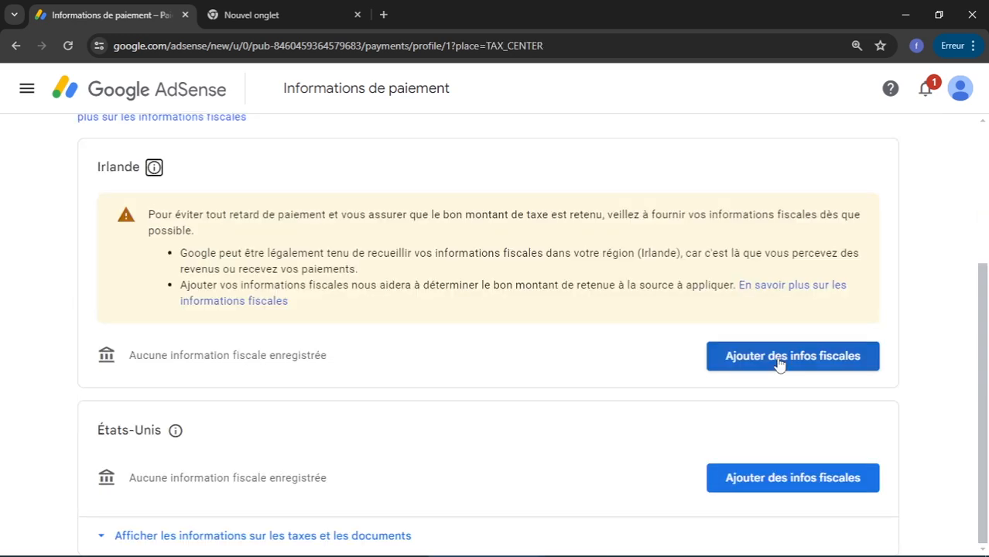
# Start the Ireland tax form and set the activity type to Personne physique
pyautogui.click(780, 363)
pyautogui.click(638, 418)
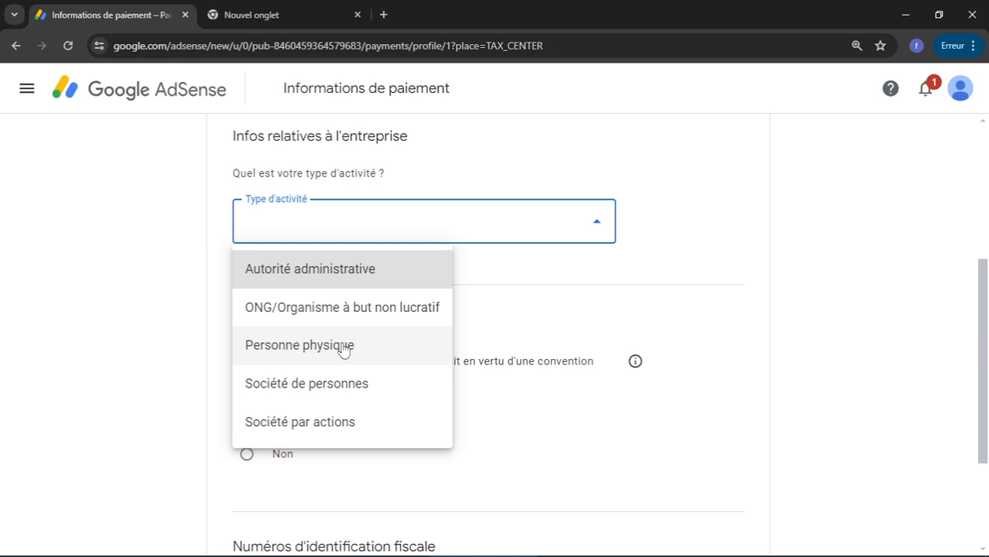
pyautogui.click(344, 350)
pyautogui.scroll(-1, 452, 316)
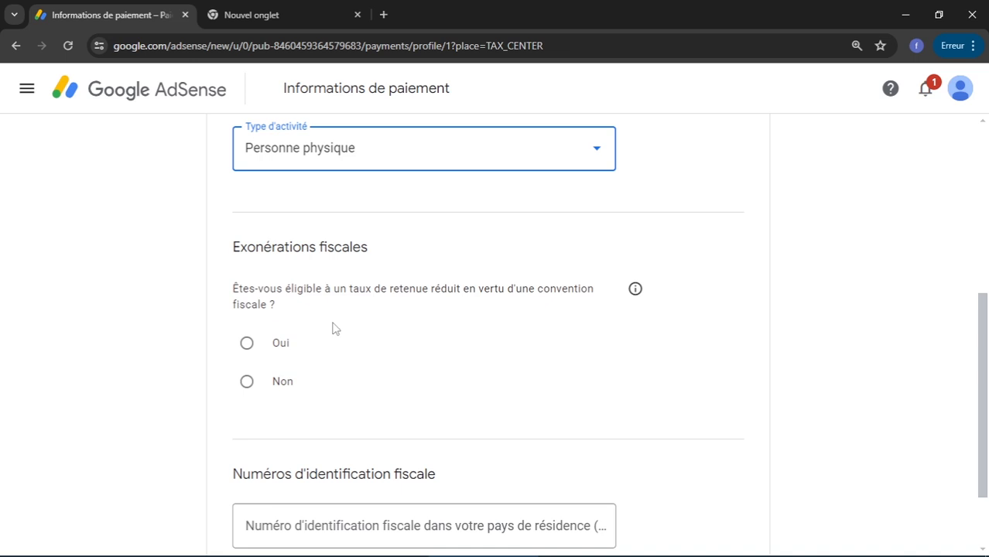
# Answer Non to the treaty and exemption questions and go to the tax ID field
pyautogui.click(248, 381)
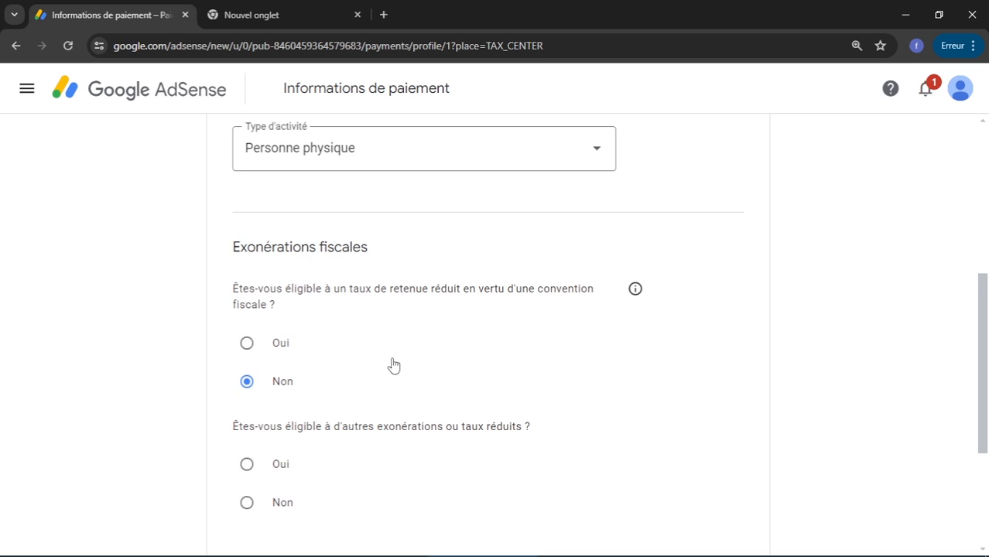
pyautogui.scroll(-1, 393, 365)
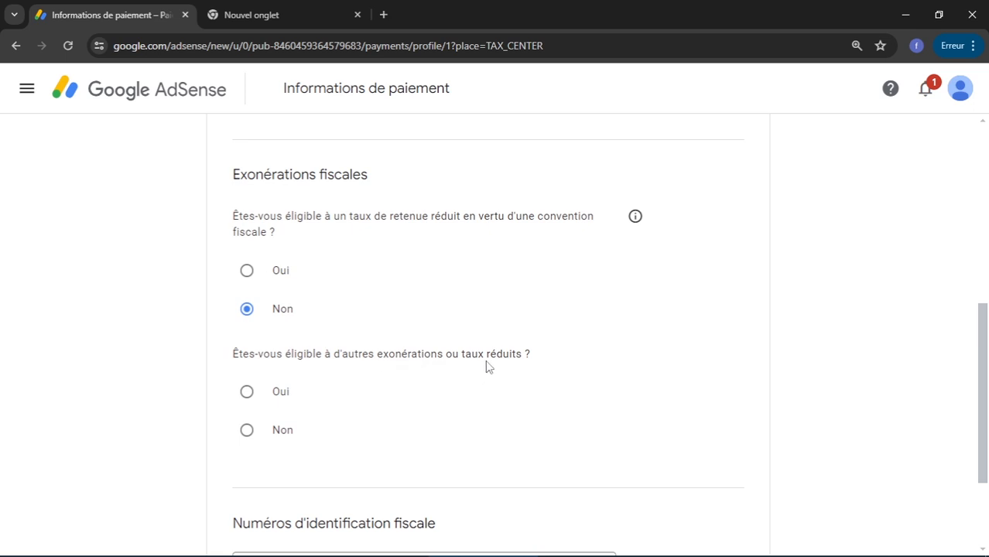
pyautogui.scroll(-1, 486, 366)
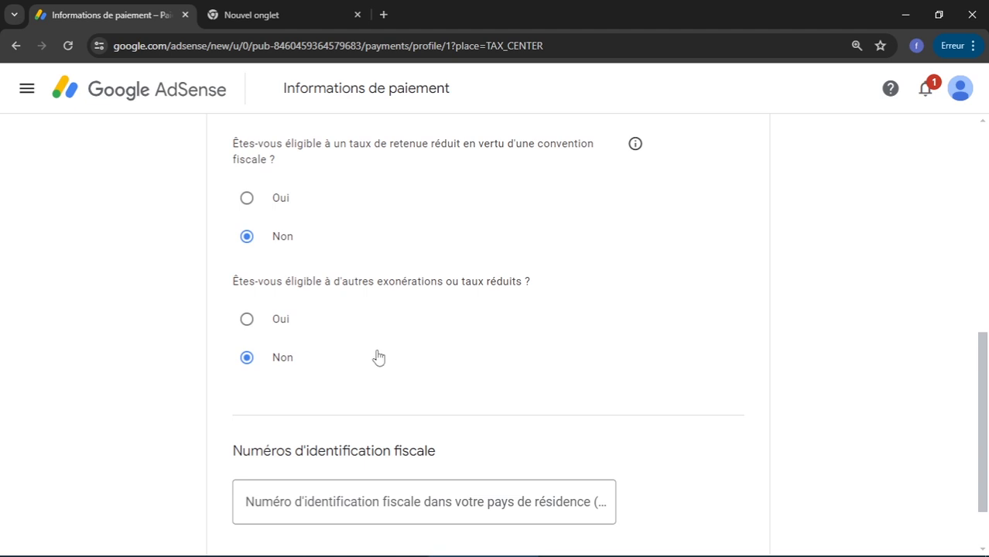
pyautogui.scroll(-1, 379, 356)
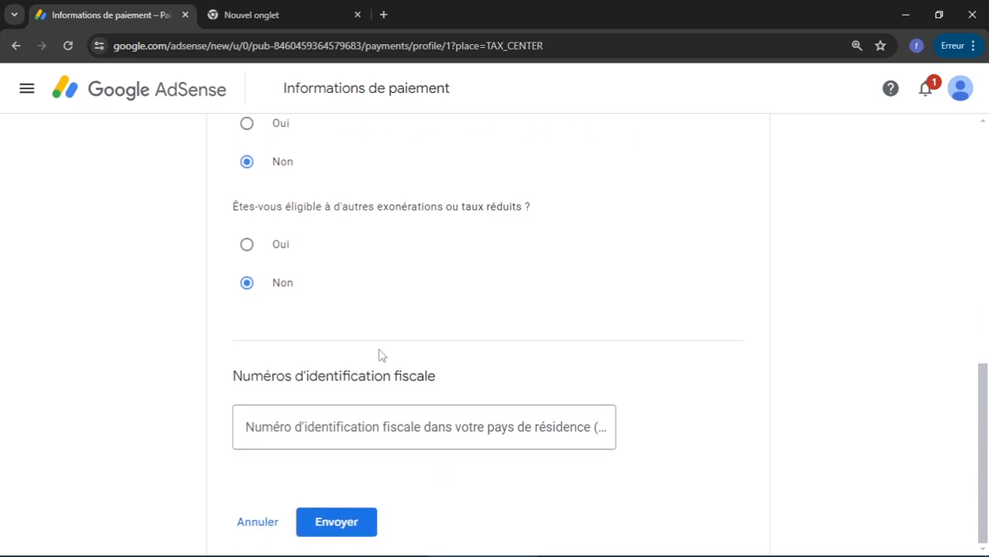
pyautogui.click(366, 429)
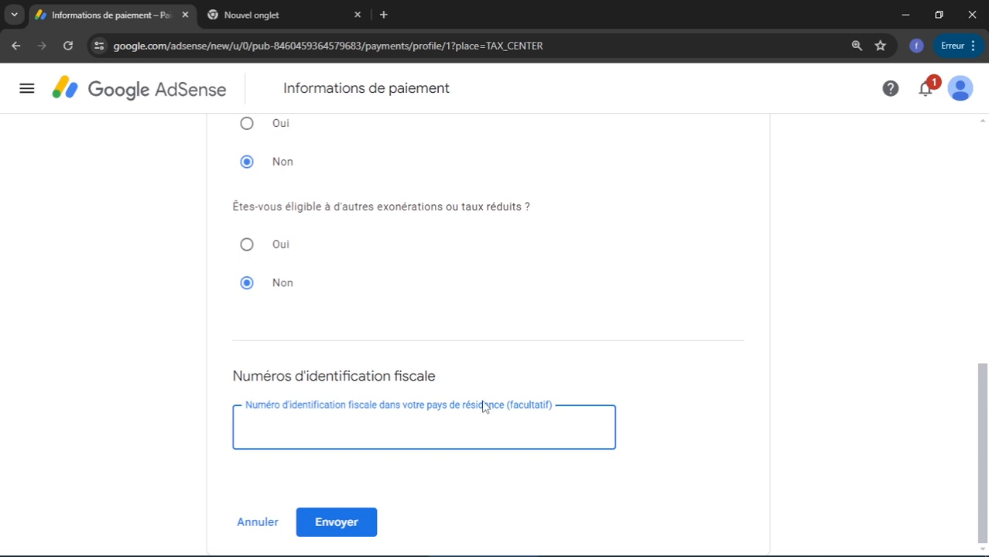
pyautogui.scroll(10, 503, 325)
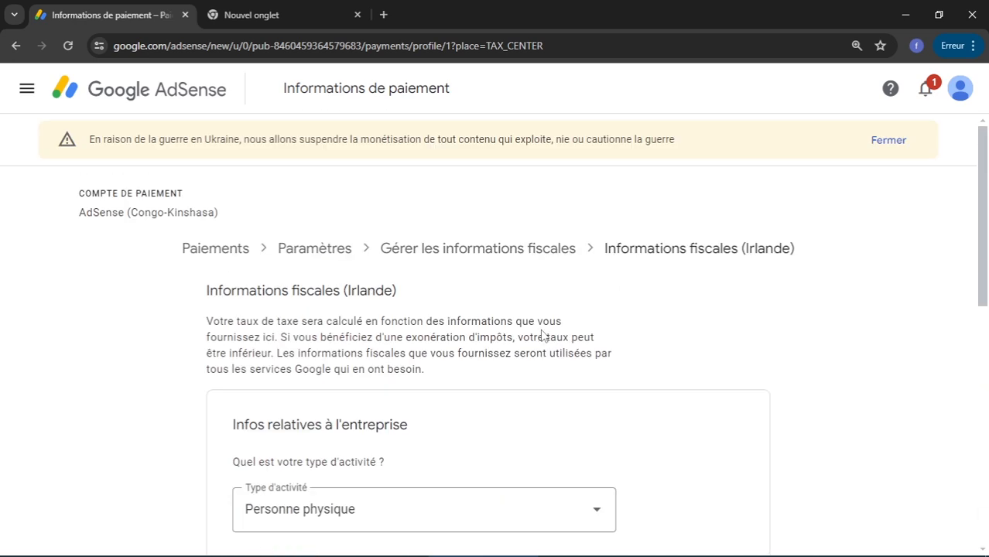
pyautogui.scroll(-10, 542, 335)
# Submit the Ireland tax information and review the Irlande and États-Unis sections
pyautogui.click(349, 524)
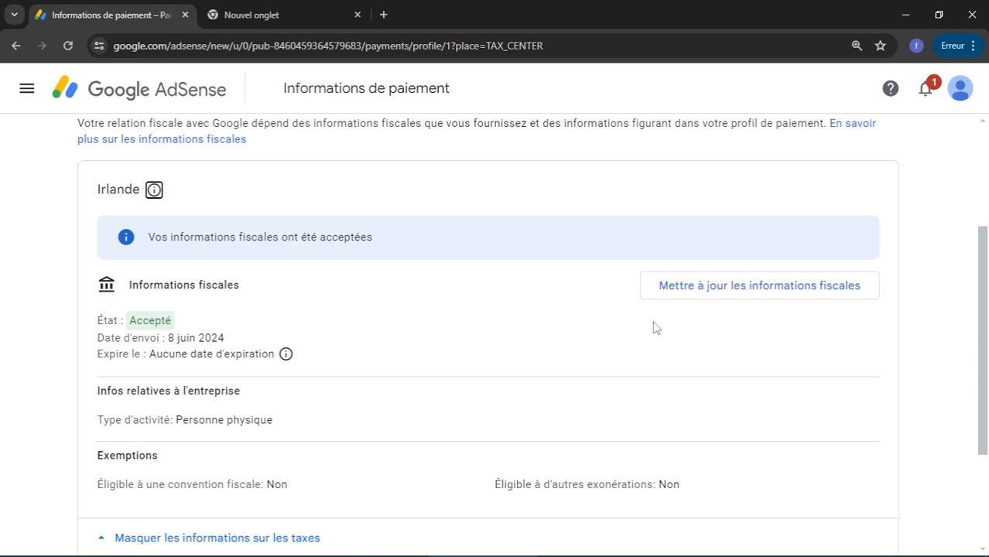
pyautogui.scroll(-2, 471, 324)
pyautogui.scroll(2, 310, 321)
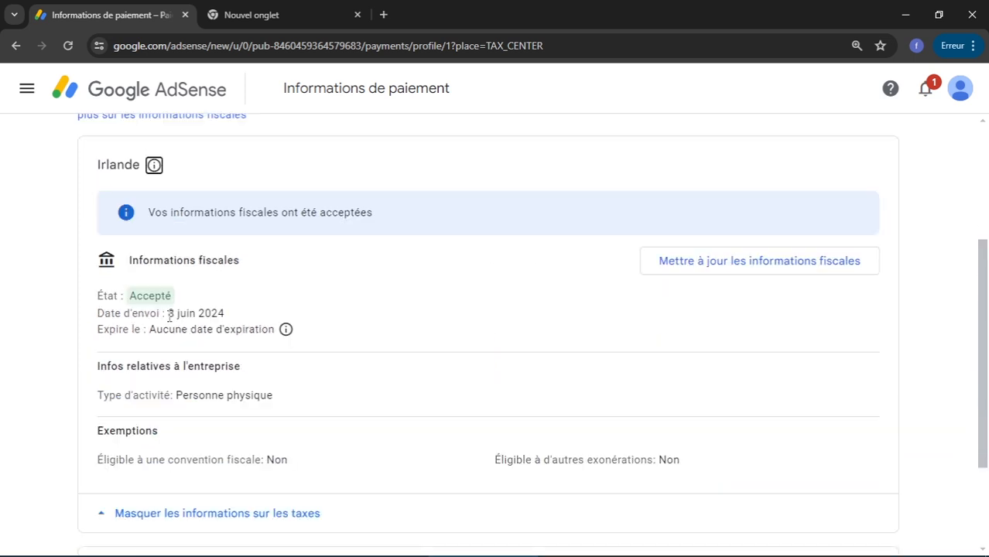
pyautogui.scroll(-1, 390, 358)
pyautogui.scroll(-2, 637, 399)
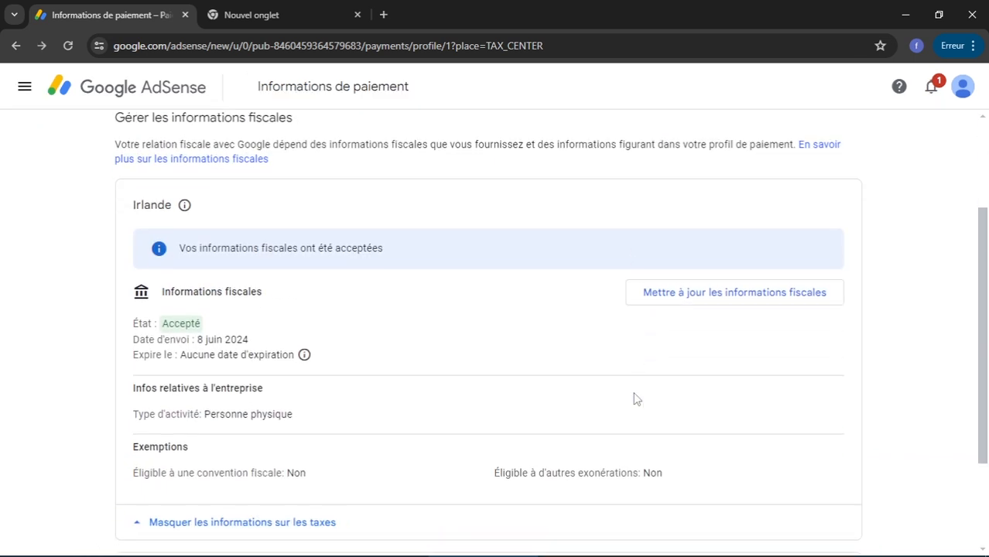
pyautogui.scroll(-1, 637, 399)
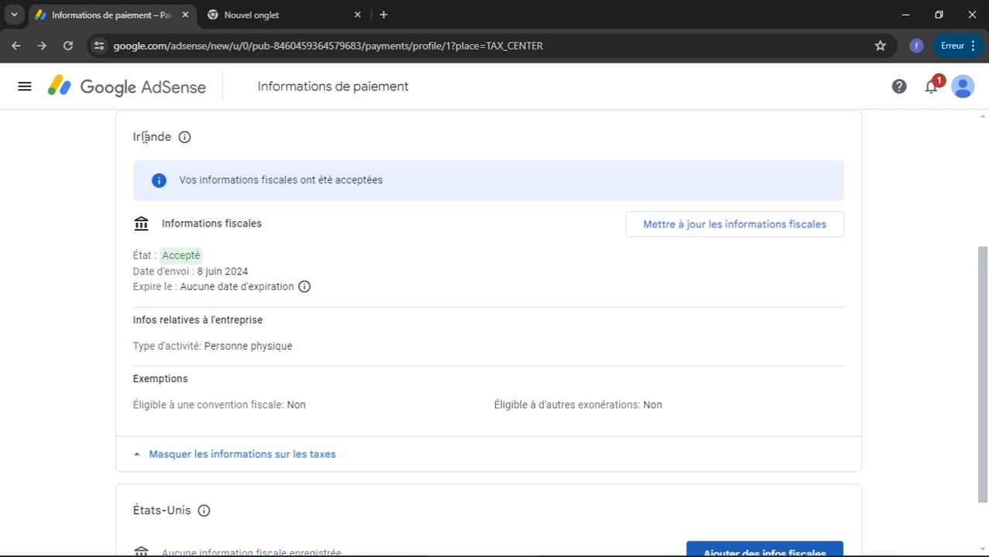
pyautogui.scroll(-1, 352, 331)
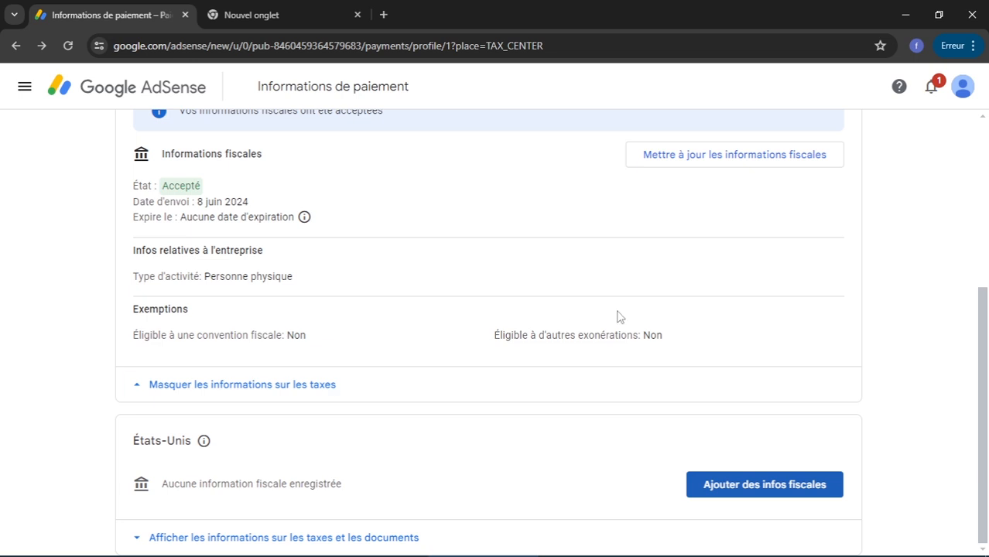
# Finish reviewing the tax page and switch to the YouTube channel's Vidéos window
pyautogui.scroll(2, 624, 313)
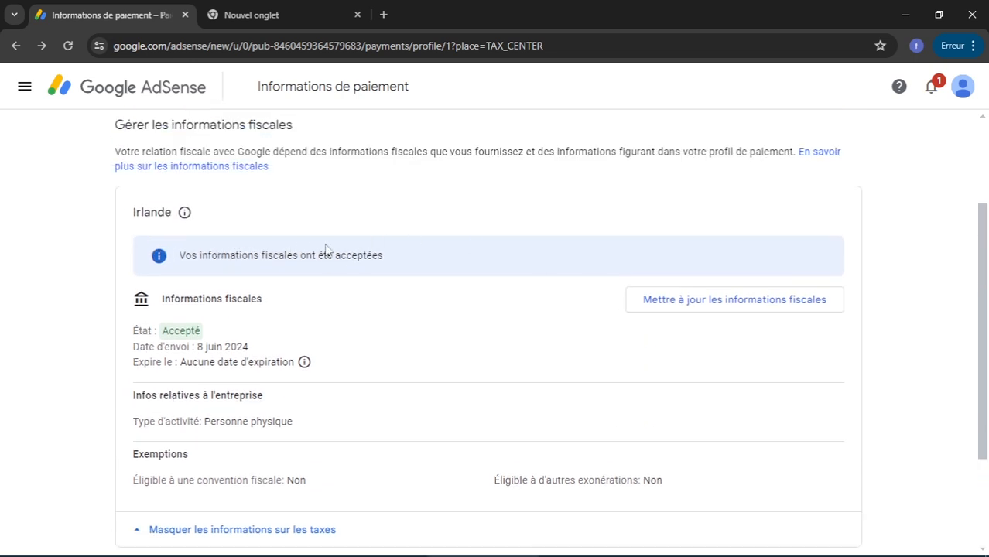
pyautogui.scroll(-2, 464, 278)
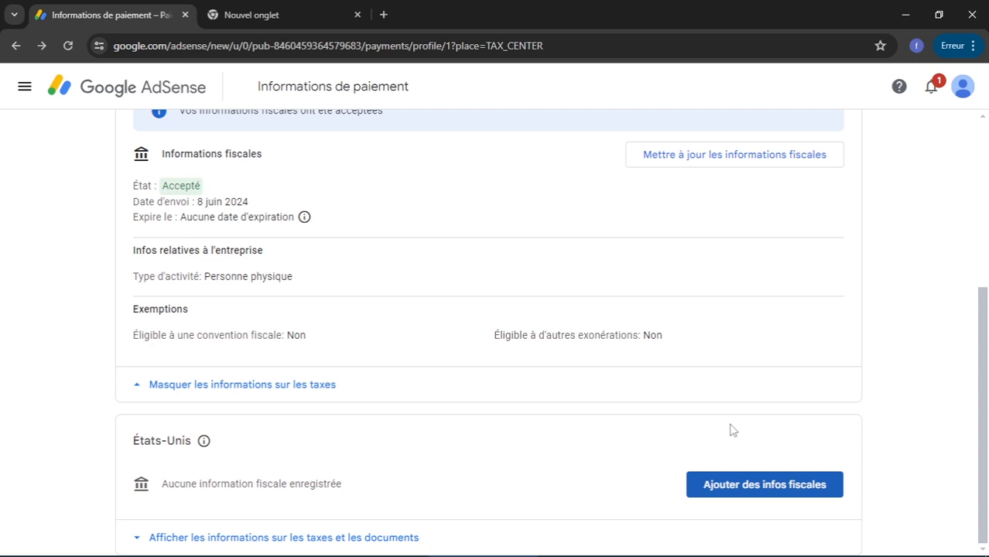
pyautogui.scroll(4, 733, 430)
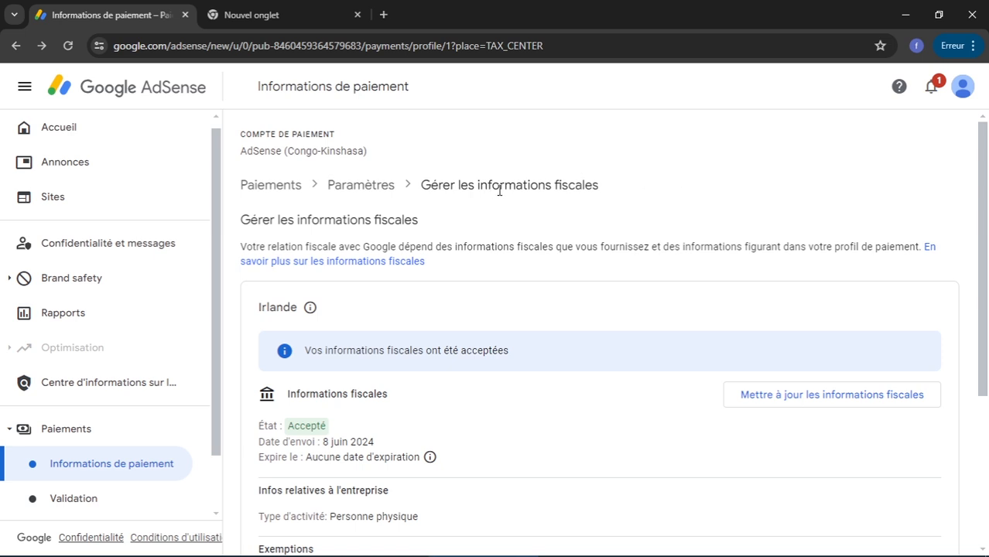
pyautogui.hotkey('alt', 'Tab')
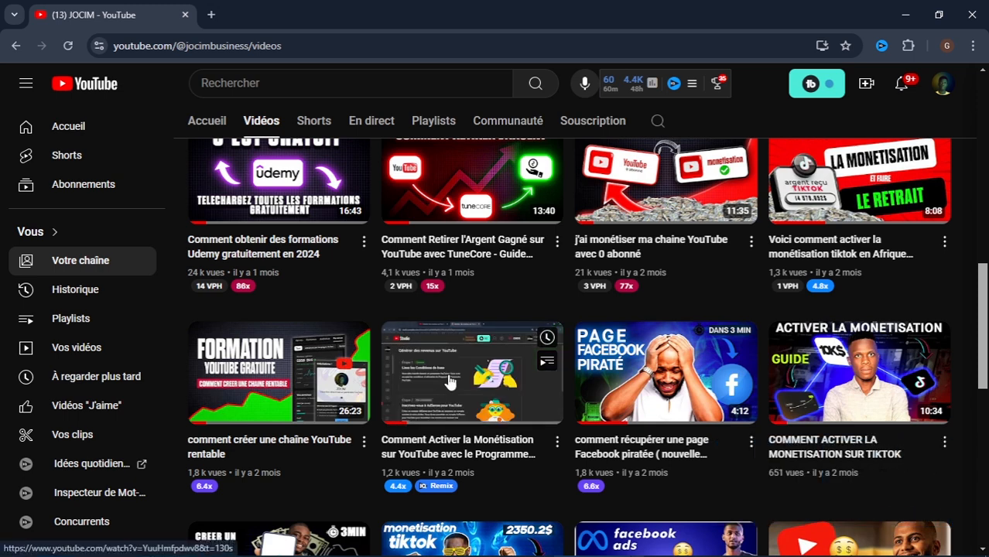
# Switch back to the AdSense 'Gérer les informations fiscales' window
pyautogui.hotkey('alt', 'Tab')
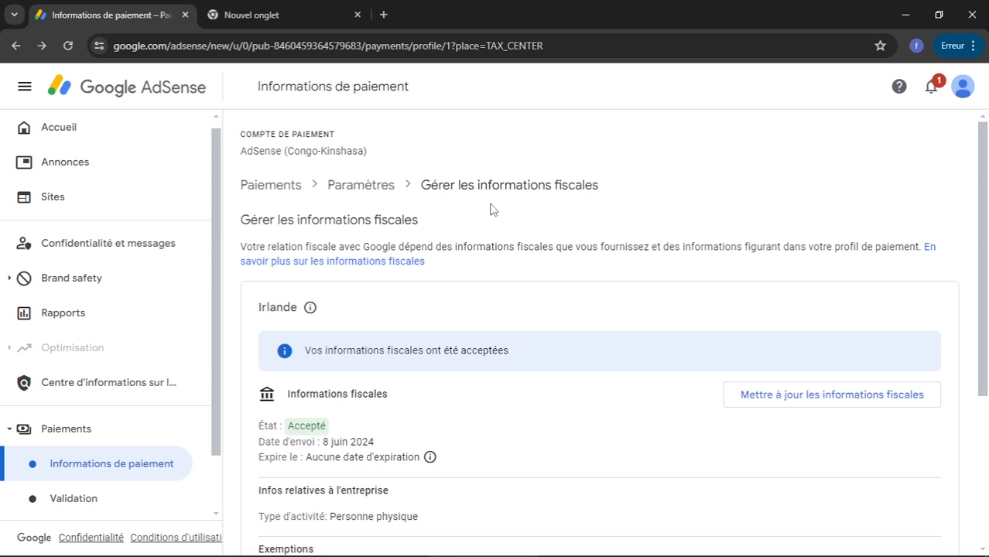
# Open Paiements > Validation and highlight the 'Confirmer votre identité' heading
pyautogui.scroll(-2, 493, 209)
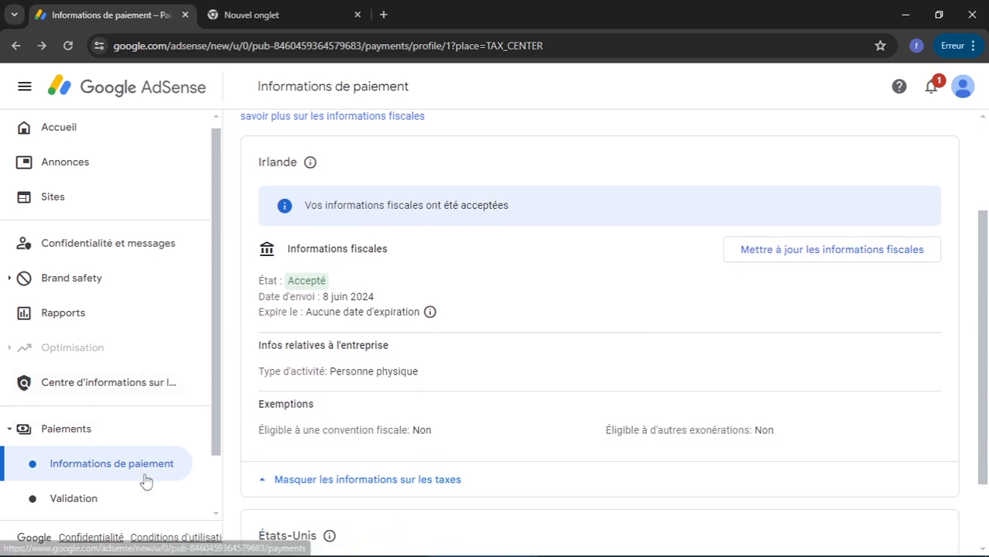
pyautogui.scroll(-1, 187, 478)
pyautogui.scroll(-1, 187, 478)
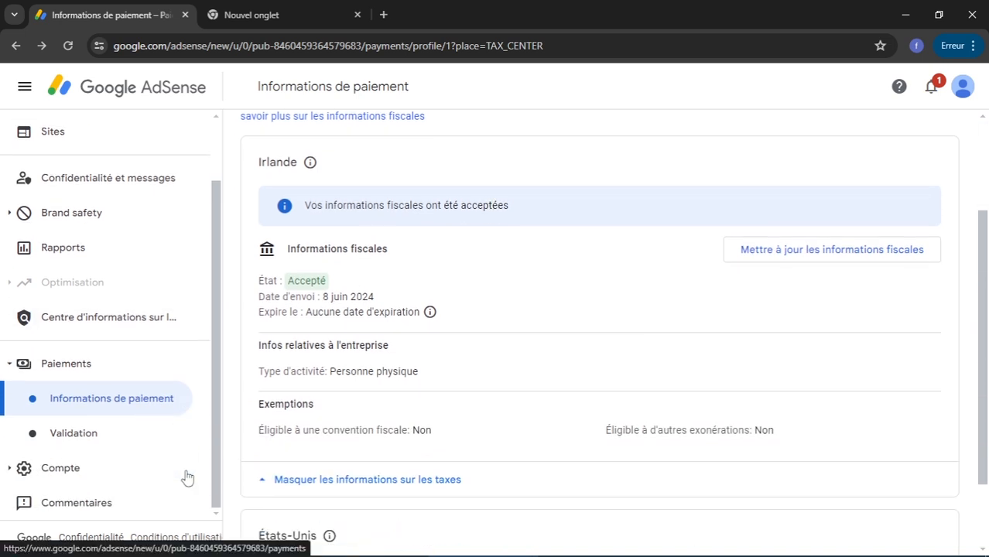
pyautogui.click(124, 445)
pyautogui.moveTo(498, 360); pyautogui.dragTo(713, 353)
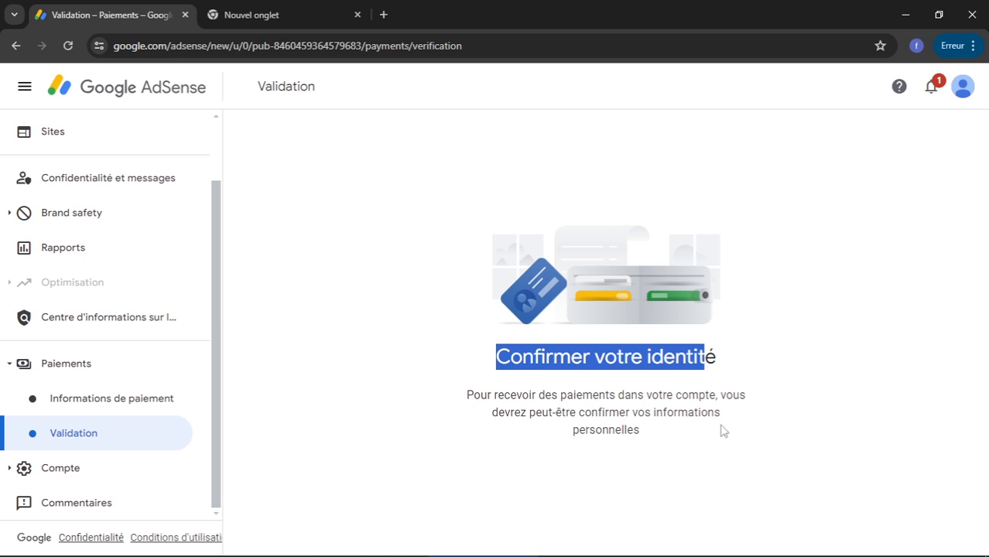
# Clear the heading selection, toggle the navigation menu closed and open, and switch to the other Chrome window
pyautogui.click(504, 359)
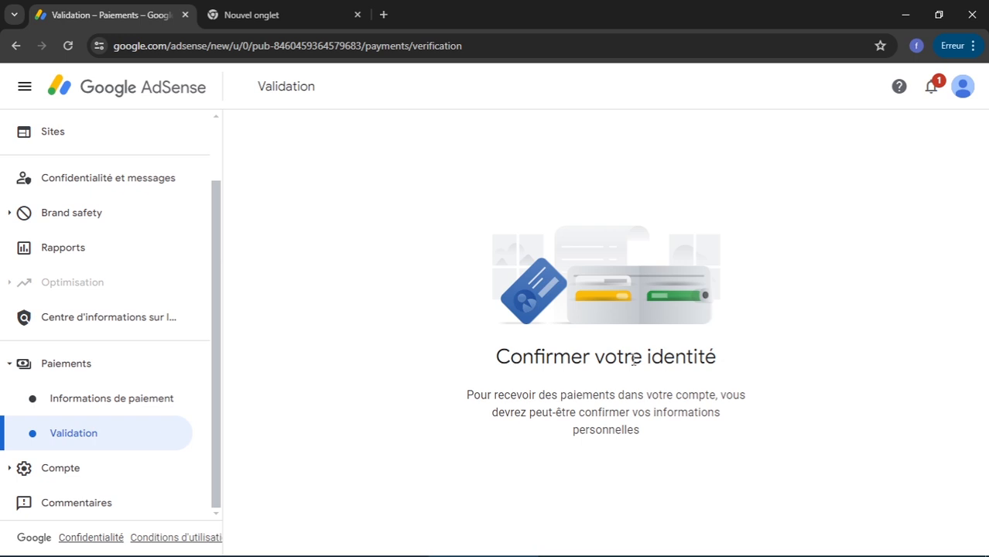
pyautogui.scroll(2, 31, 345)
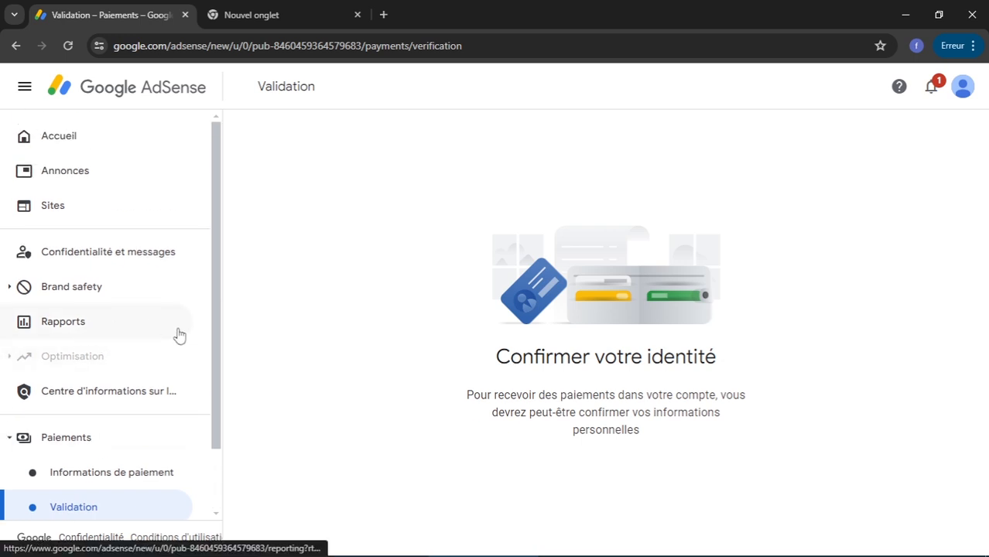
pyautogui.click(24, 87)
pyautogui.click(24, 87)
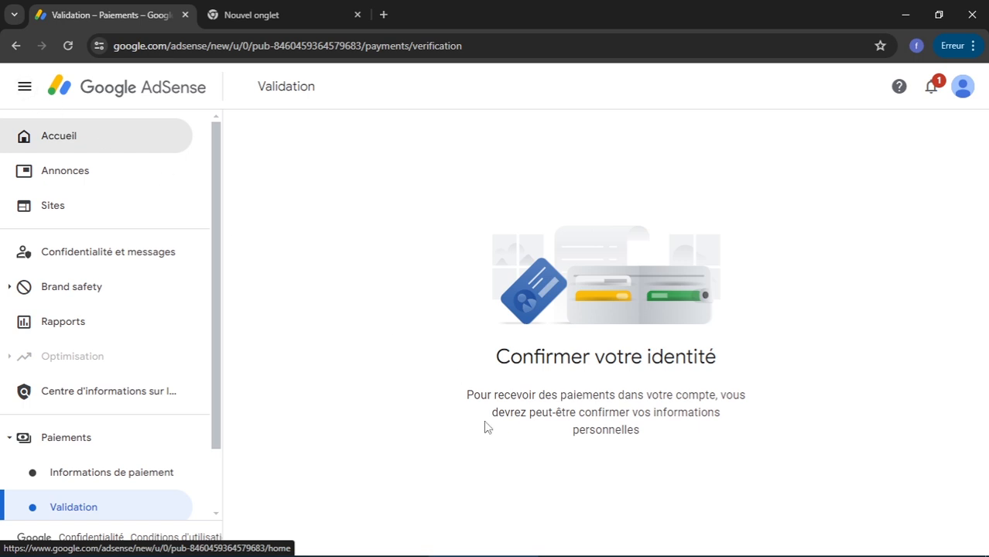
pyautogui.hotkey('alt', 'Tab')
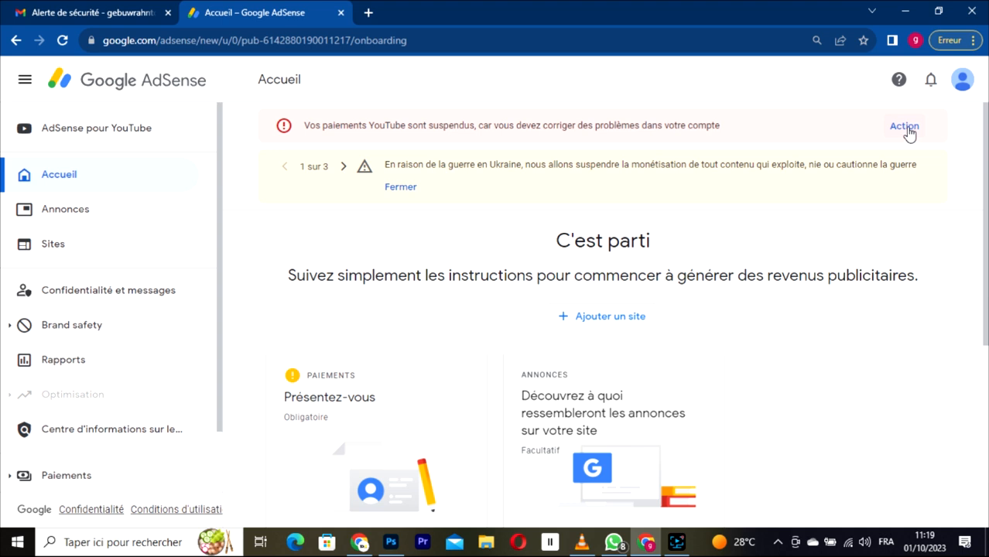
# Open AdSense pour YouTube and follow the suspended-payments alert's Action link to its payment information
pyautogui.click(110, 138)
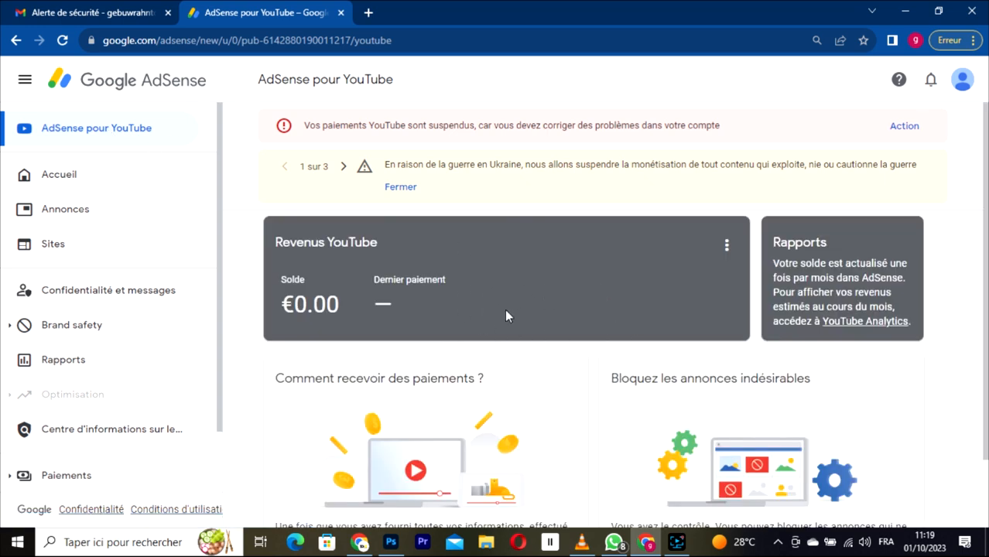
pyautogui.click(907, 126)
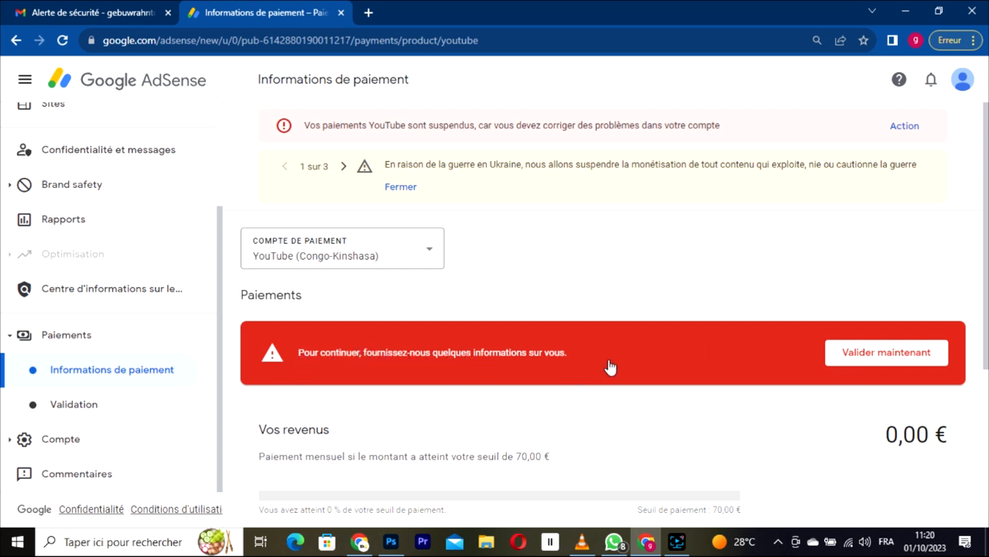
# Choose Valider maintenant, consent to ID document processing, and begin the identity validation form
pyautogui.click(887, 353)
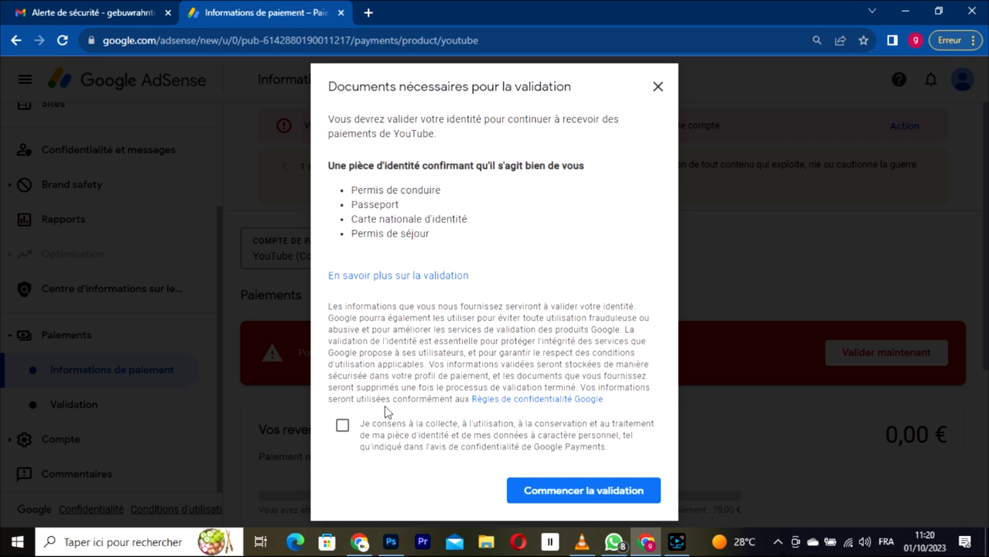
pyautogui.click(342, 427)
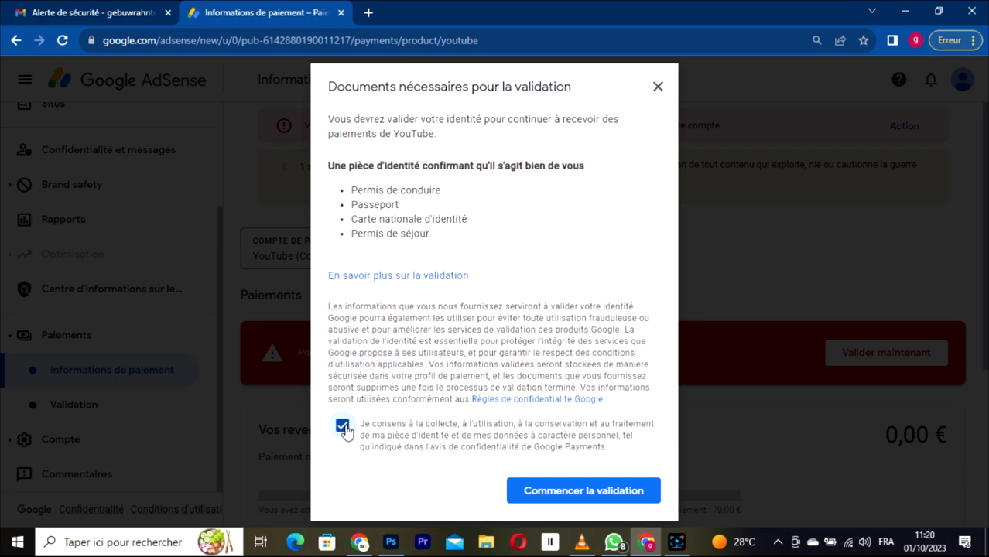
pyautogui.click(584, 492)
# Fill the legal name from the suggestion, pick Carte nationale d'identité, and import the ID's front side
pyautogui.write('ko')
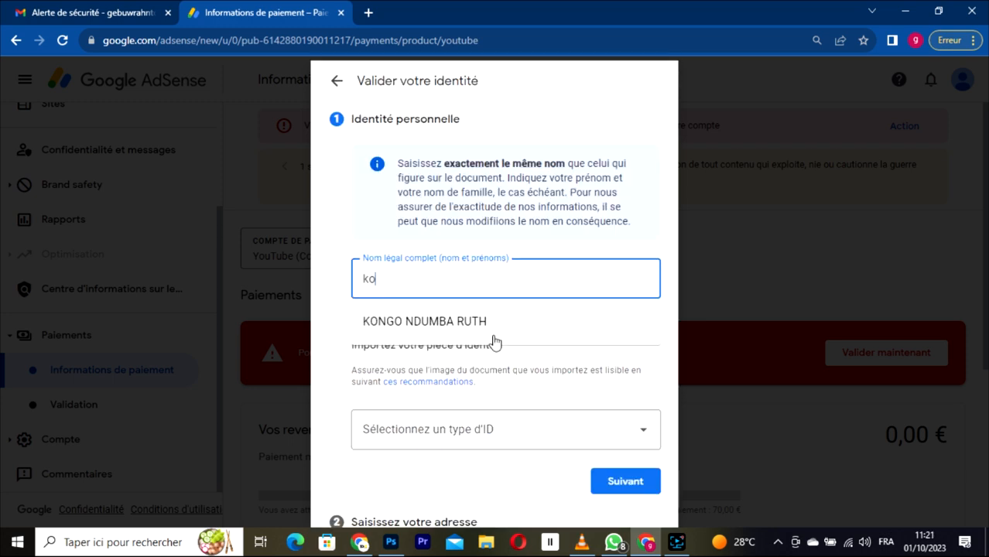
pyautogui.click(476, 324)
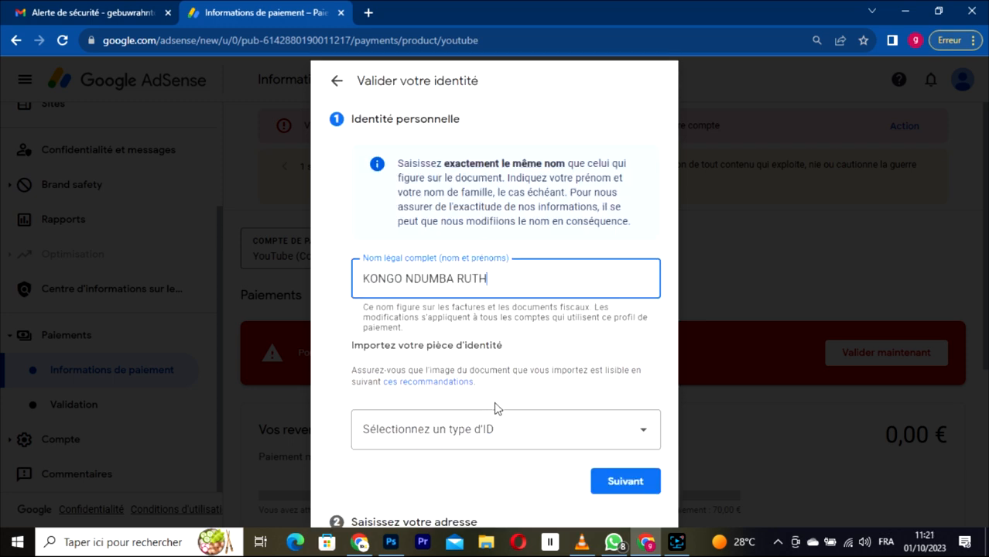
pyautogui.click(643, 435)
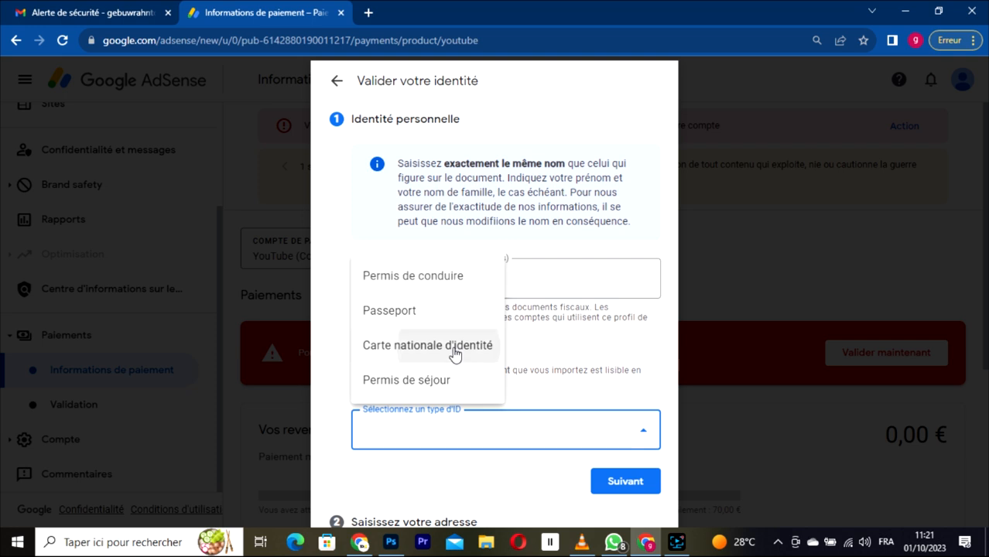
pyautogui.click(454, 353)
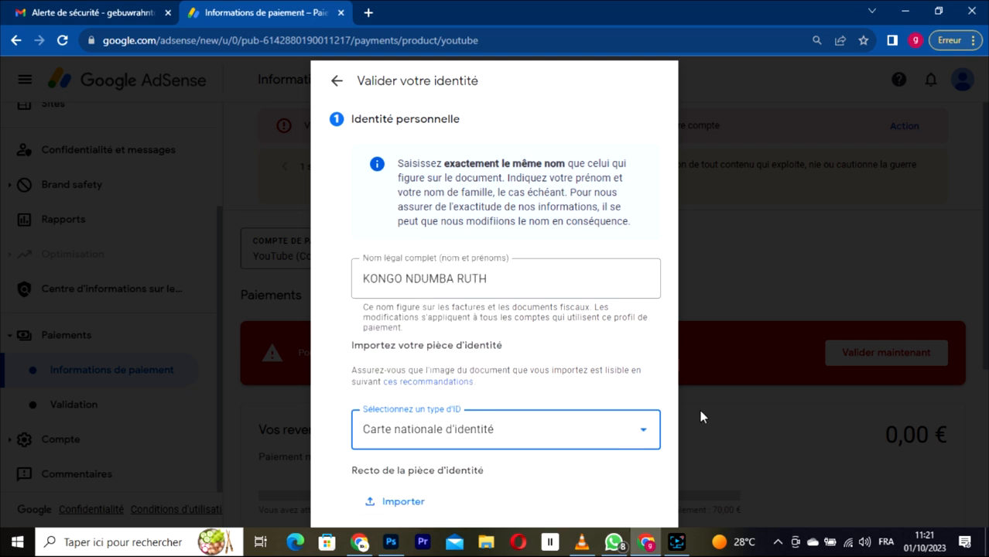
pyautogui.click(385, 502)
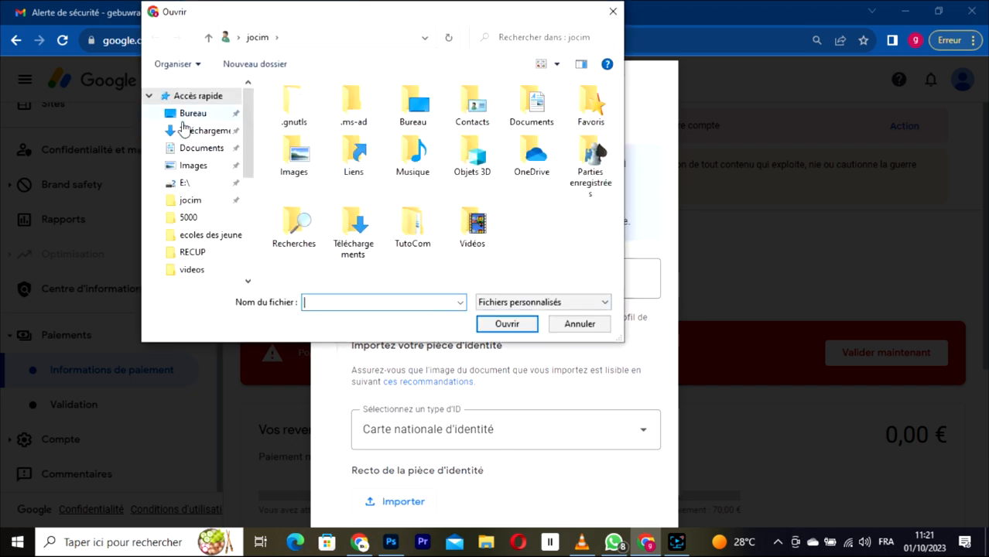
# Browse from Bureau to Téléchargements and scroll down to the ID card photos
pyautogui.click(189, 116)
pyautogui.click(198, 130)
pyautogui.scroll(-10, 501, 212)
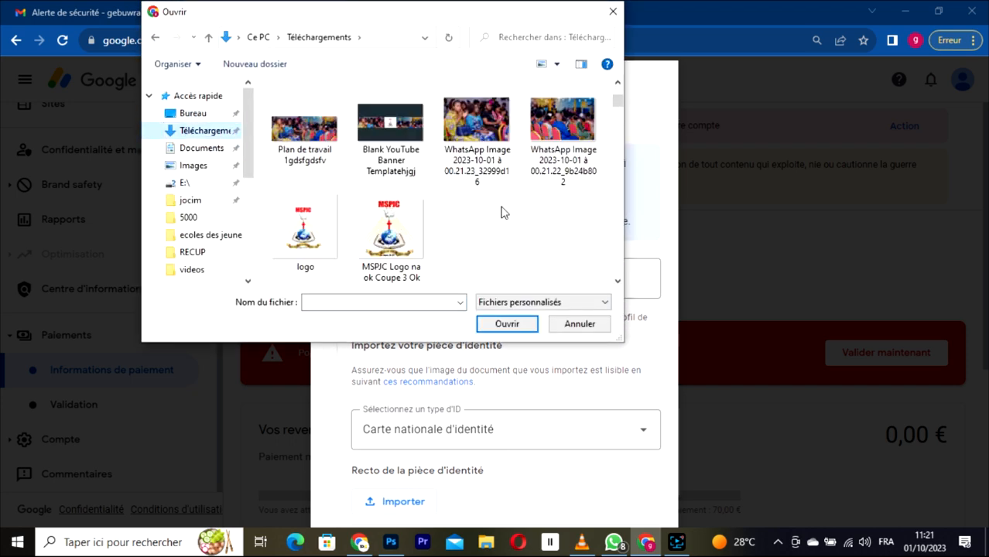
pyautogui.scroll(-10, 500, 211)
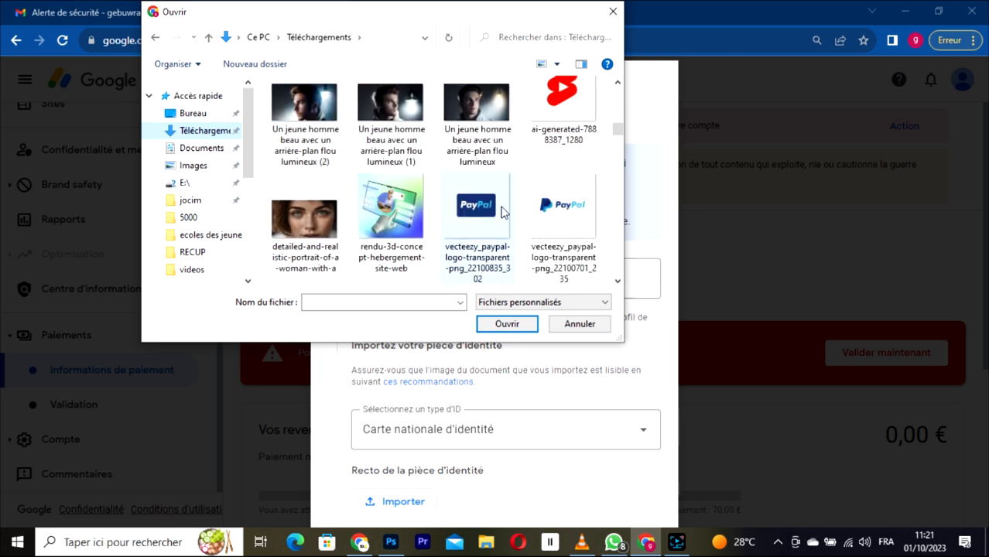
pyautogui.scroll(-2, 501, 211)
pyautogui.scroll(-6, 501, 211)
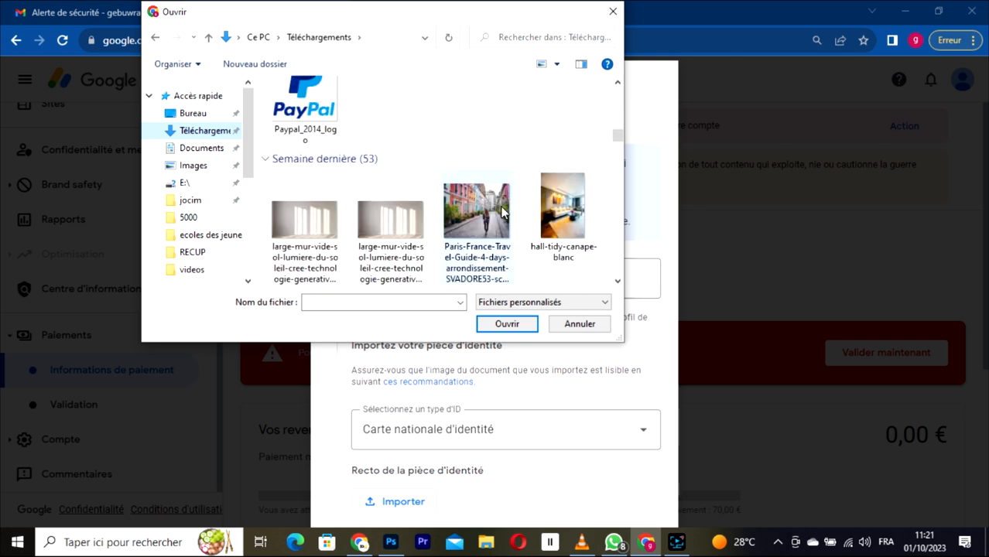
pyautogui.scroll(-5, 503, 213)
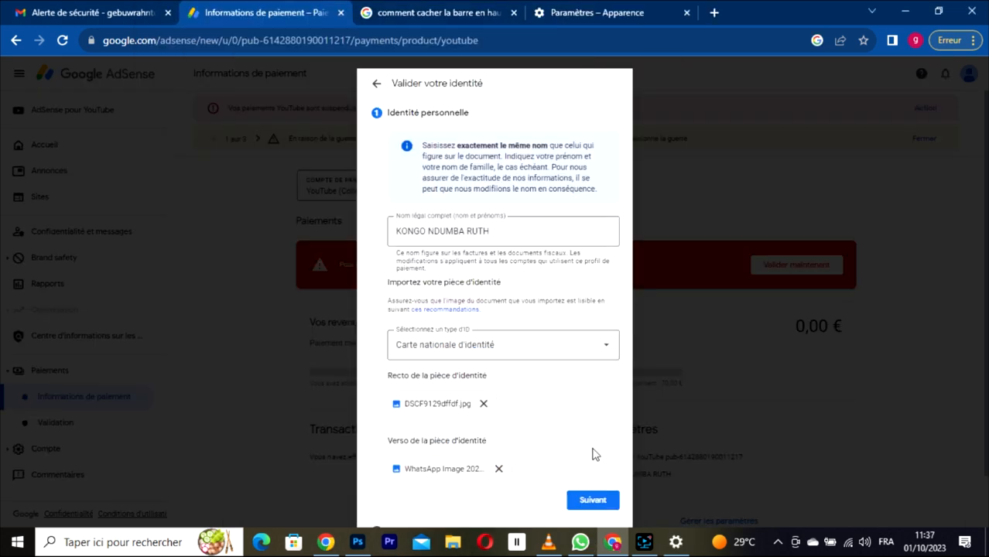
# Enter the street address and suggested city on the address step, submit, and confirm the review message
pyautogui.click(593, 500)
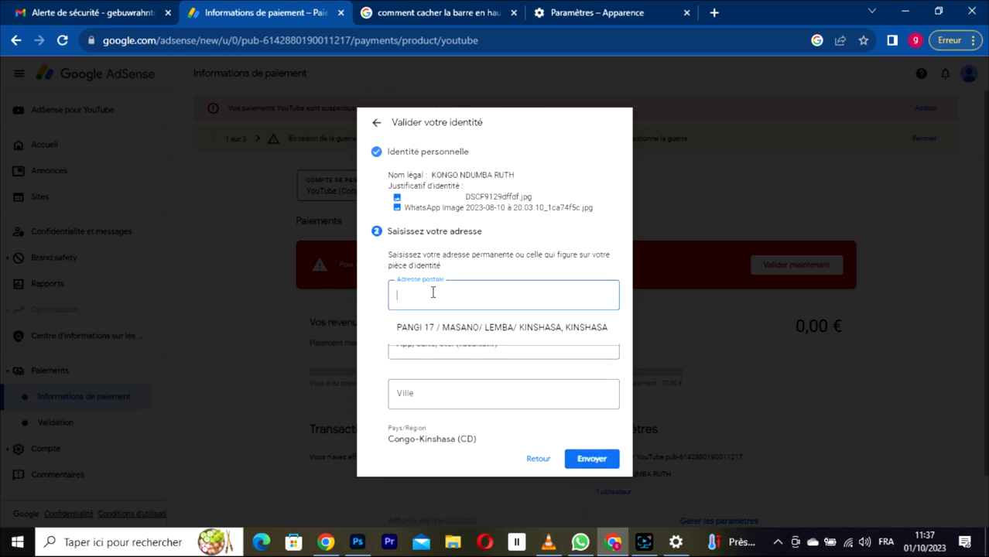
pyautogui.write('kin11')
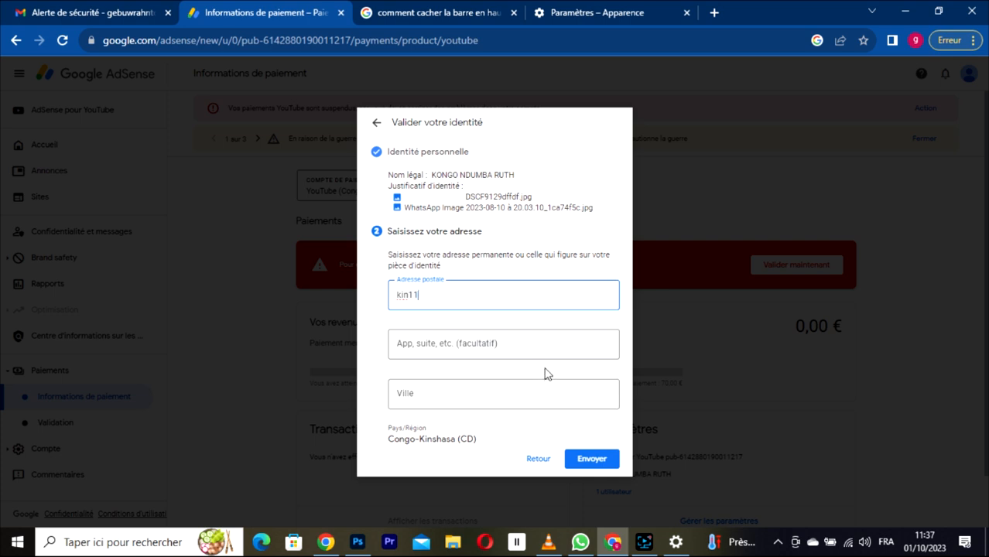
pyautogui.click(487, 389)
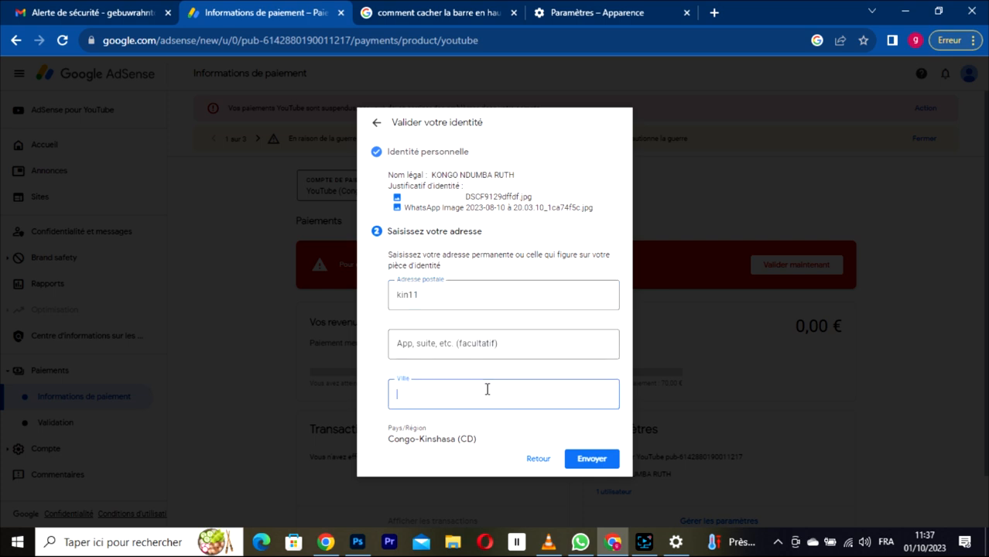
pyautogui.click(457, 428)
pyautogui.click(593, 460)
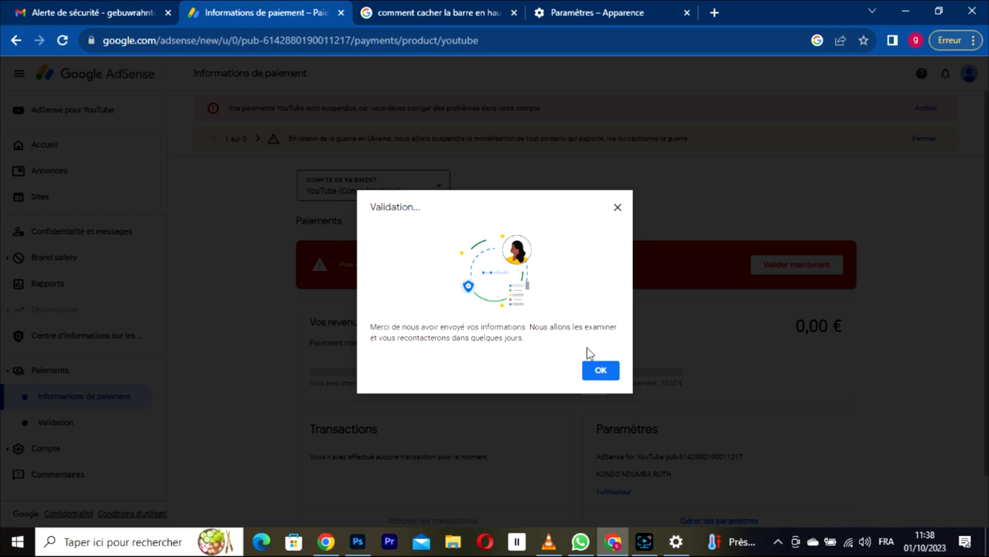
pyautogui.click(597, 374)
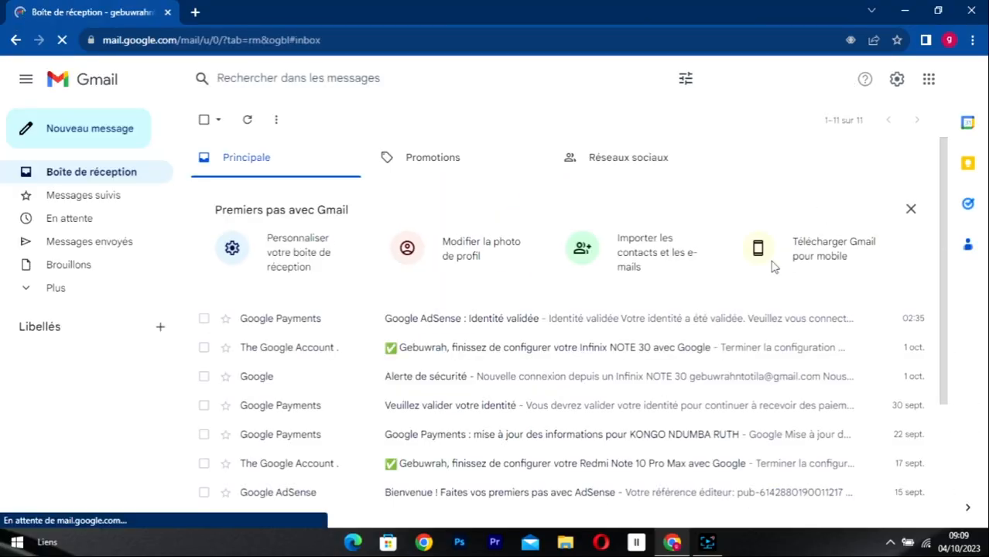
# Open the Google Payments email 'Google AdSense : Identité validée' and scroll through it
pyautogui.click(576, 320)
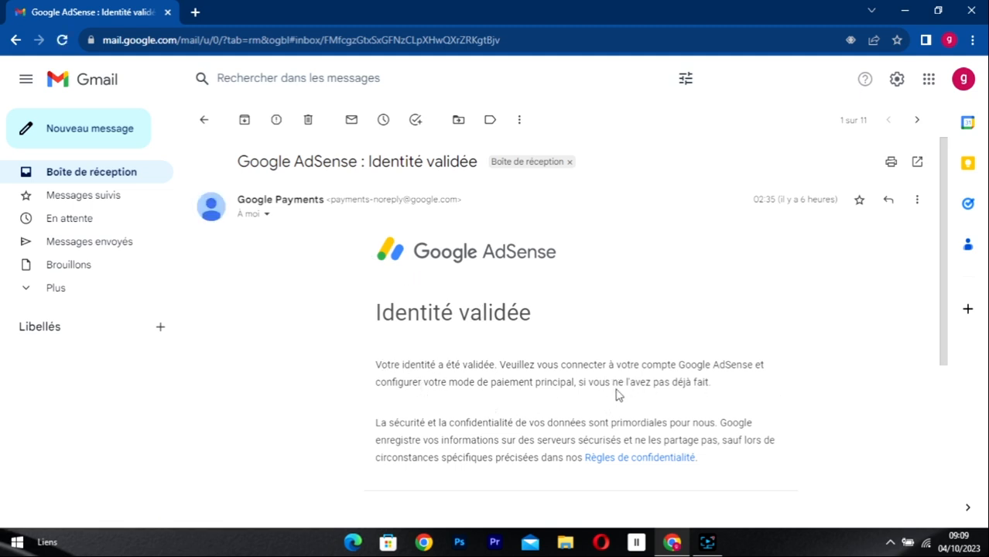
pyautogui.scroll(-1, 623, 395)
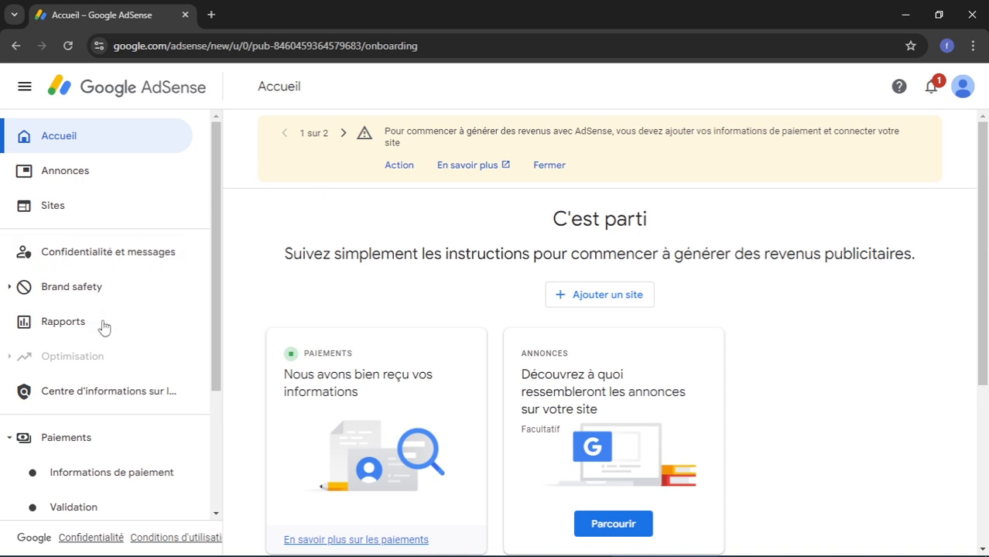
# Scroll the sidebar and open Paiements > Validation
pyautogui.scroll(-2, 113, 404)
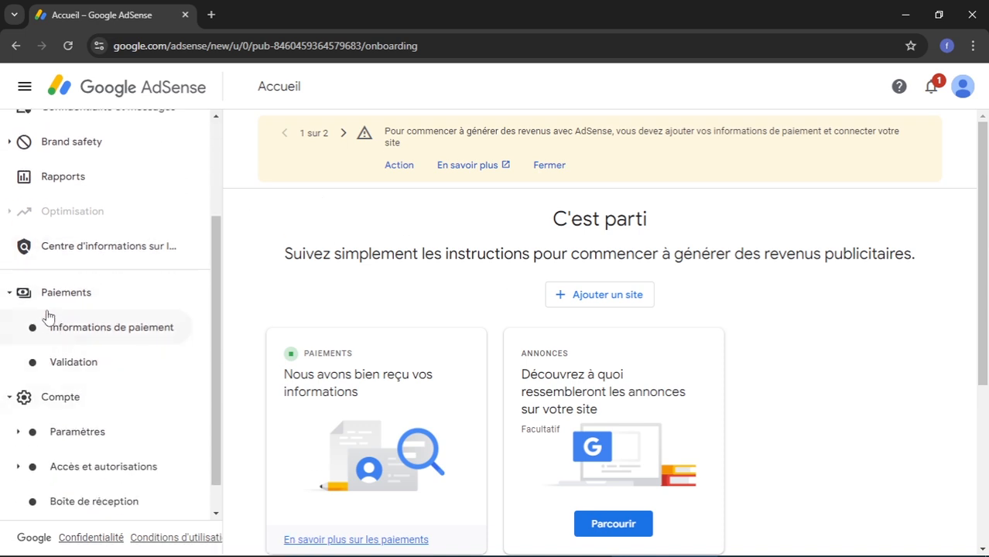
pyautogui.click(84, 364)
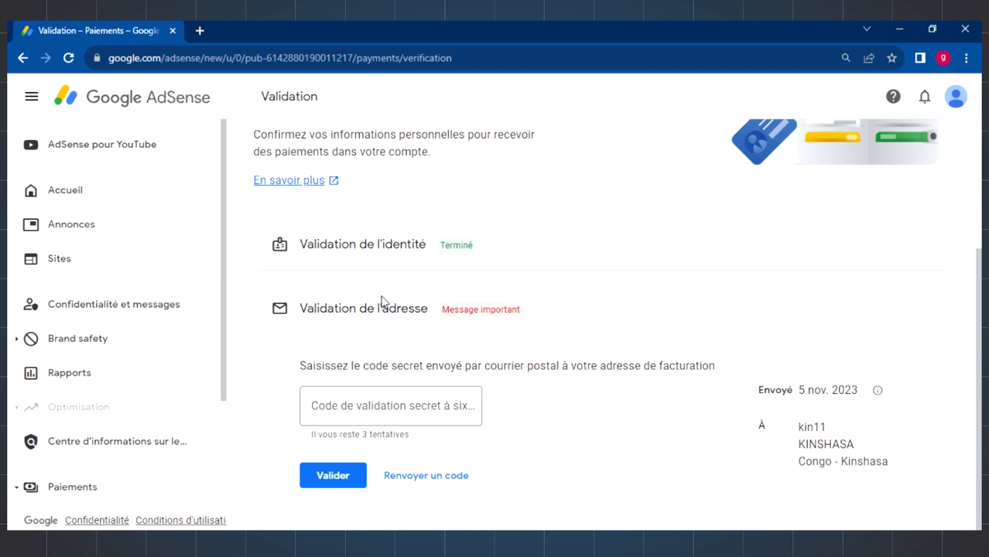
pyautogui.click(101, 147)
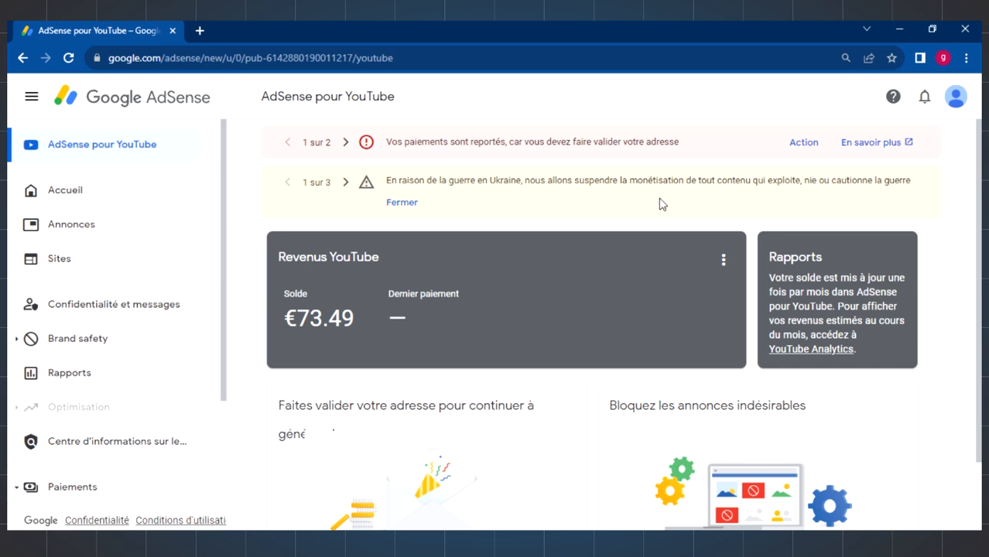
pyautogui.click(726, 262)
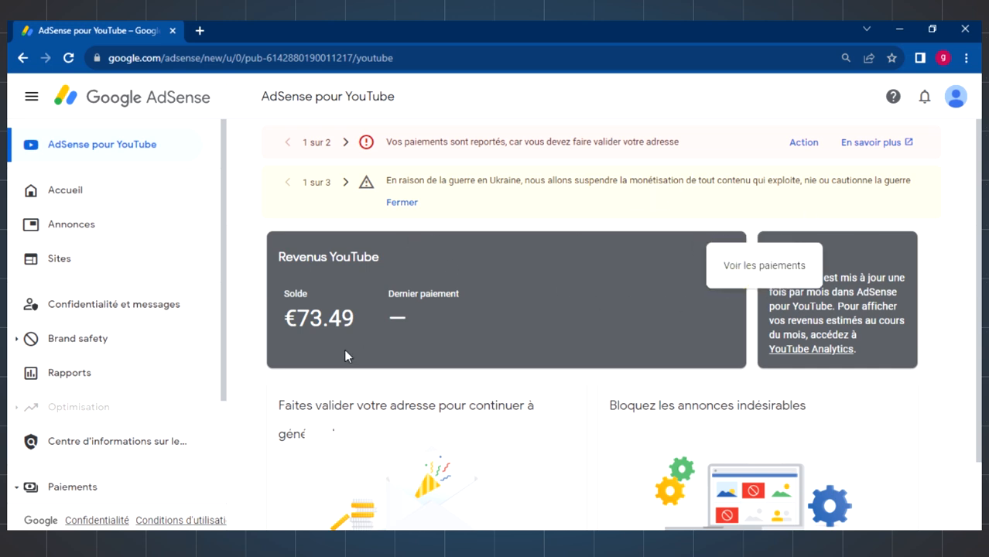
pyautogui.scroll(-3, 76, 452)
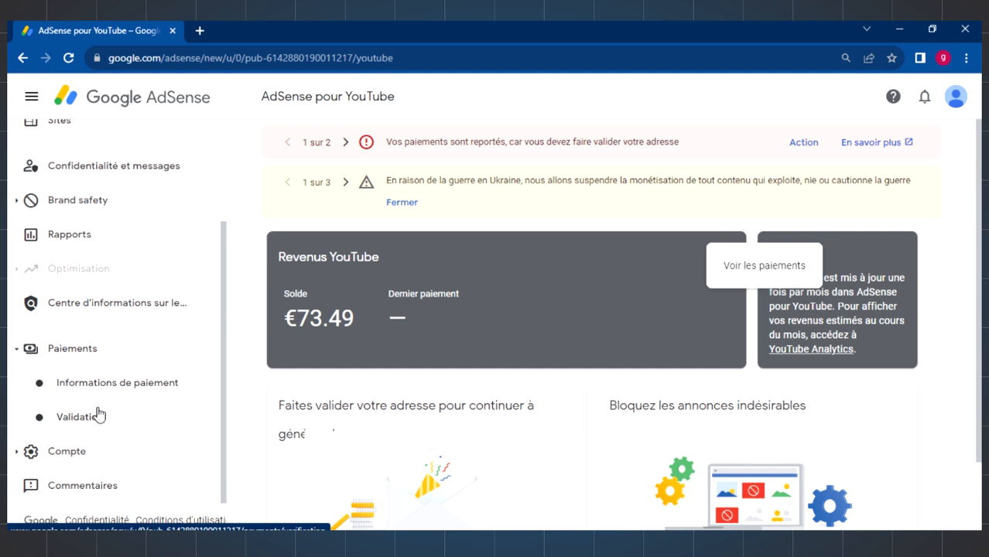
pyautogui.click(81, 422)
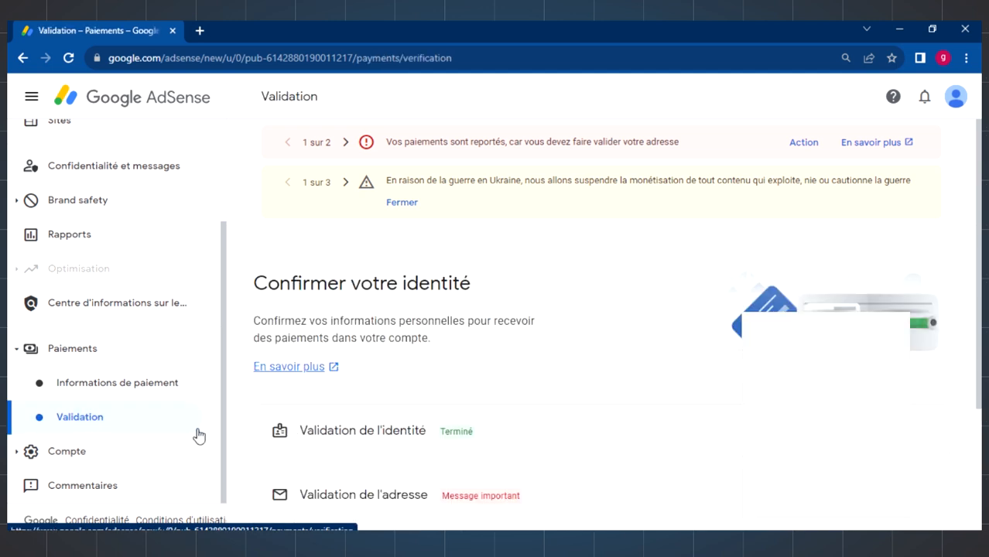
pyautogui.scroll(-3, 511, 393)
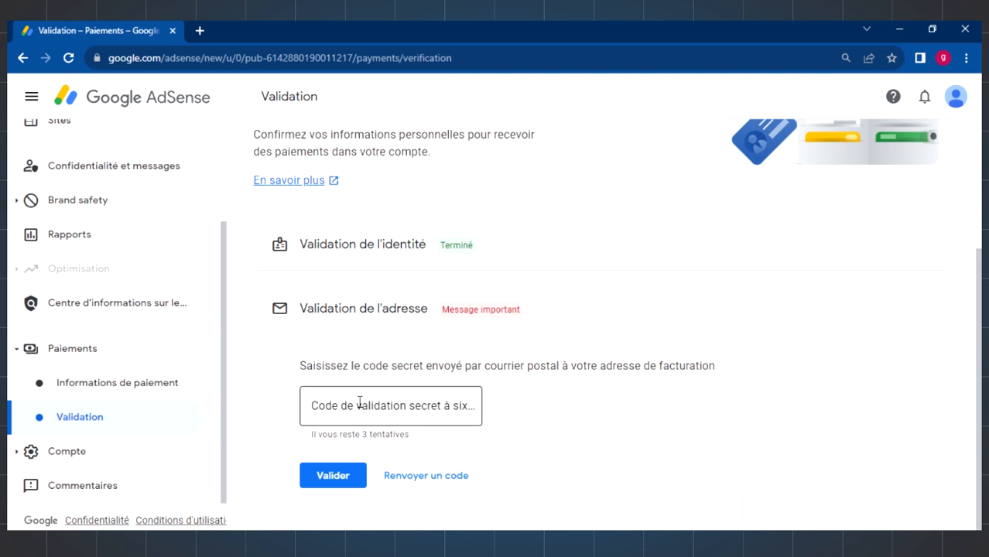
# Enter the six-digit secret code from the mailed letter and submit it with Valider
pyautogui.click(358, 401)
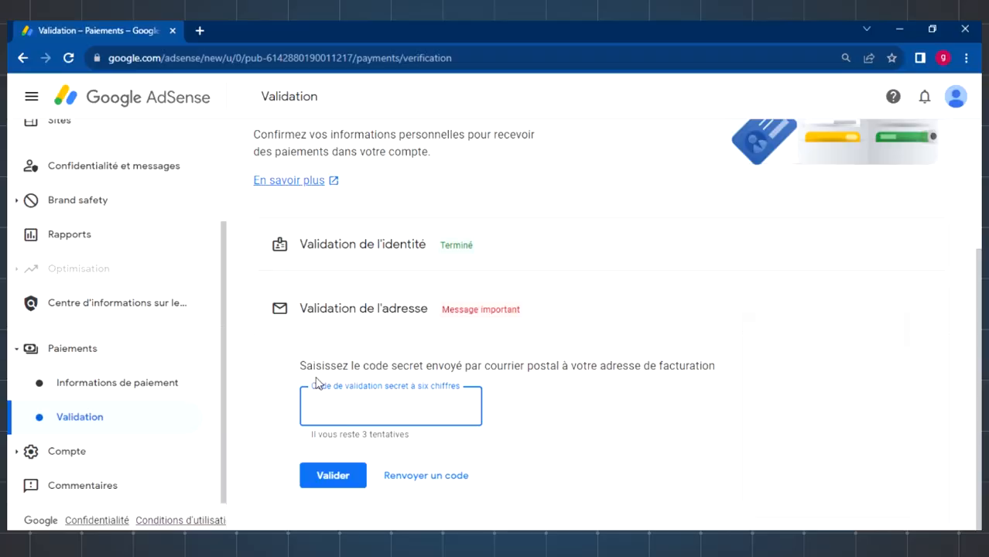
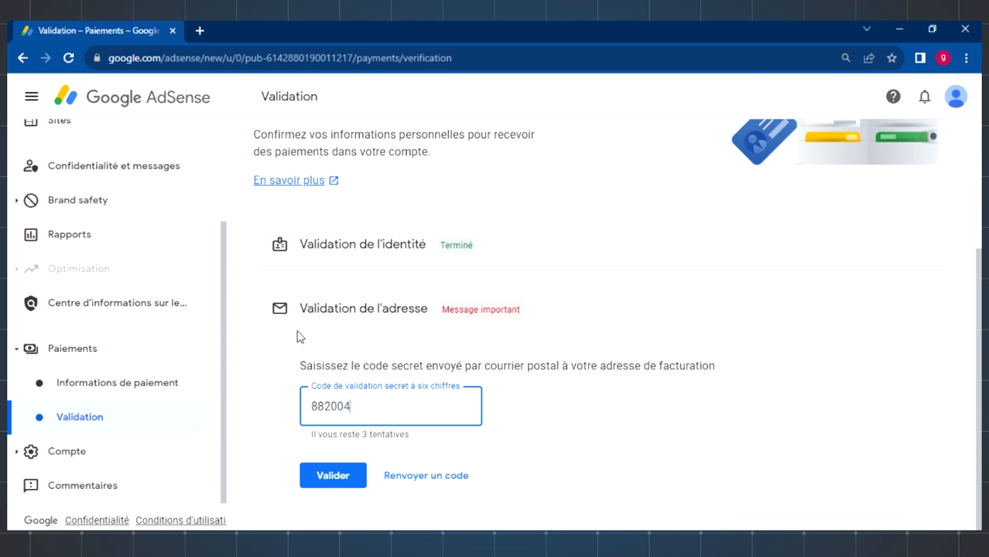
pyautogui.click(332, 477)
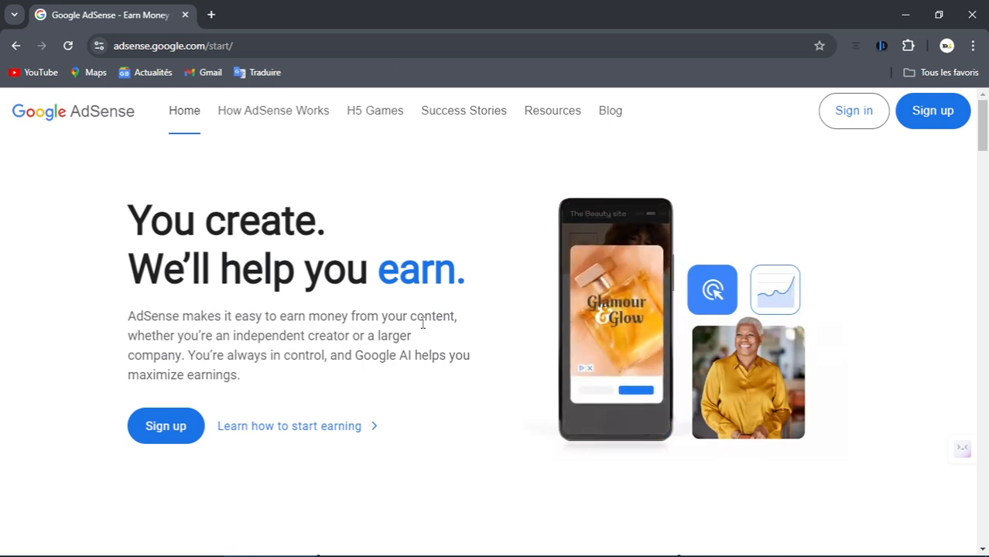
# Scroll through the public AdSense start page 'You create. We'll help you earn.'
pyautogui.scroll(-3, 376, 314)
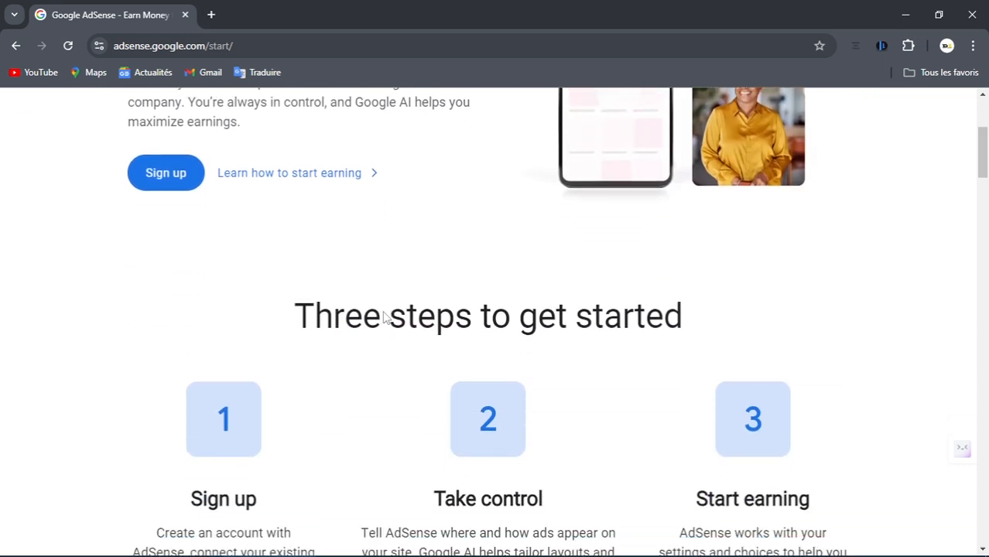
pyautogui.scroll(-1, 384, 317)
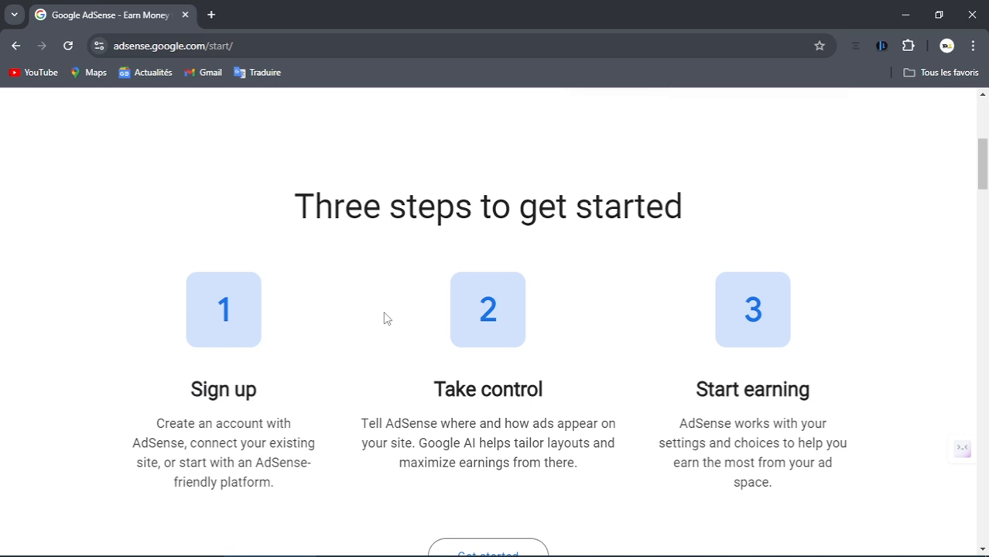
pyautogui.scroll(-1, 387, 319)
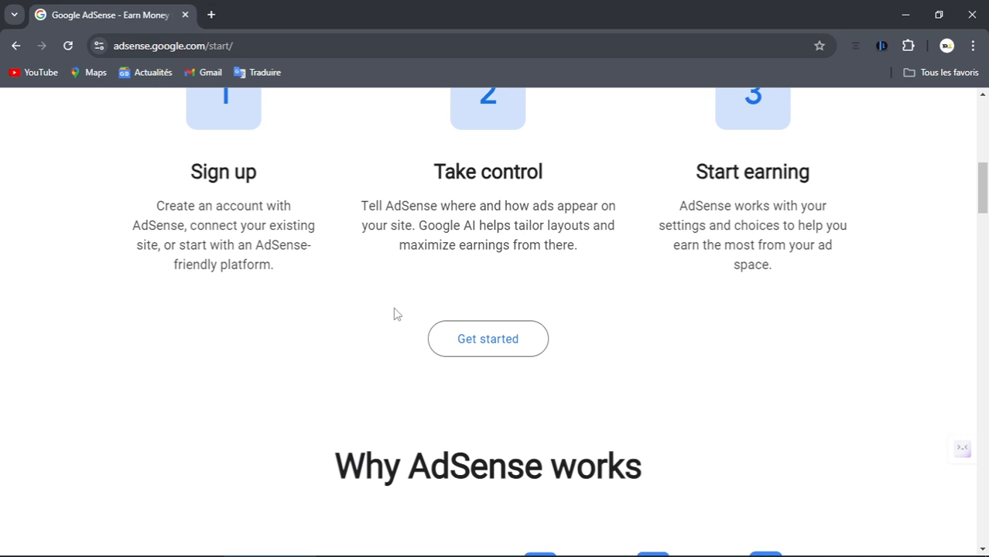
pyautogui.scroll(-1, 394, 313)
pyautogui.scroll(-2, 394, 314)
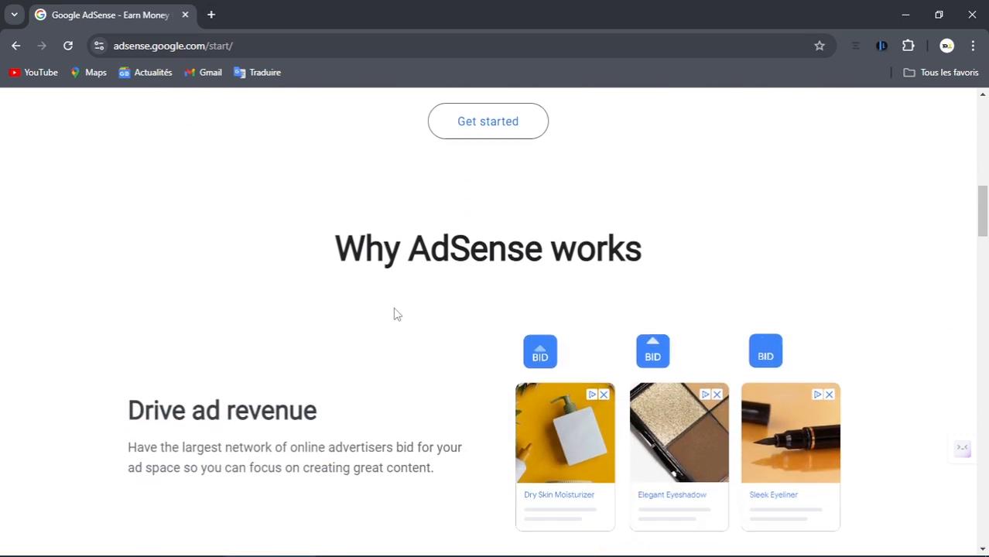
pyautogui.scroll(-1, 394, 313)
pyautogui.scroll(10, 394, 314)
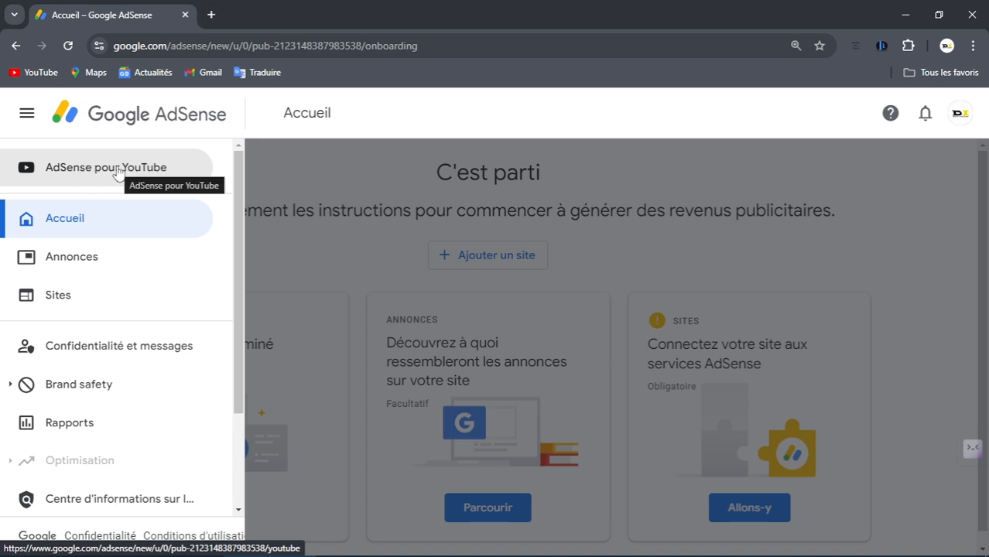
# View the AdSense for YouTube payments: 0,00 € balance, last payment 160,94 € on 21 August
pyautogui.click(118, 171)
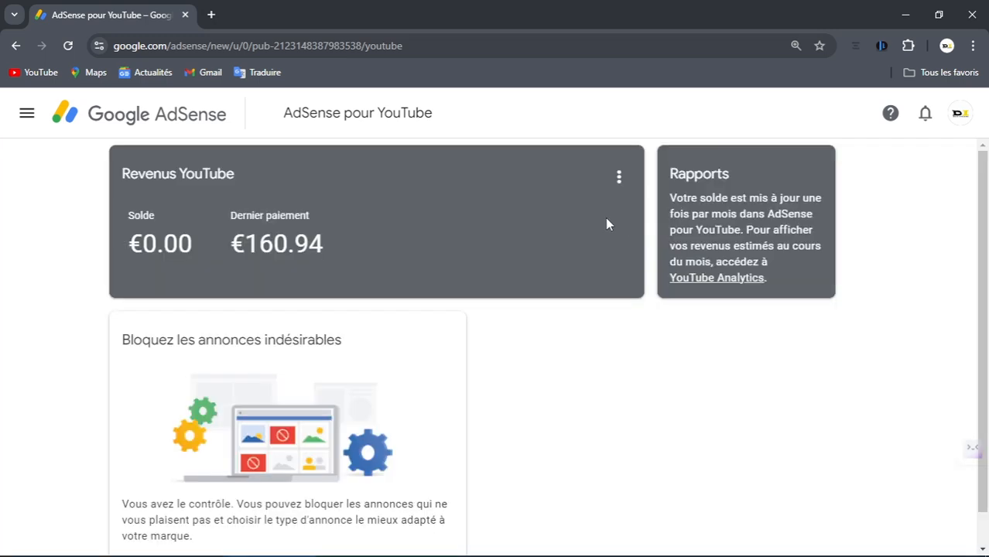
pyautogui.click(621, 193)
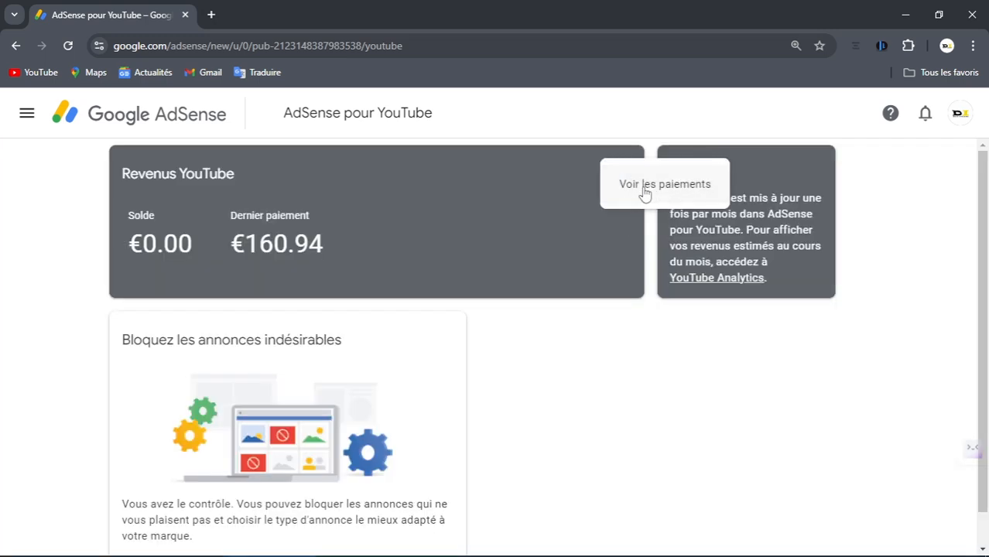
pyautogui.click(645, 194)
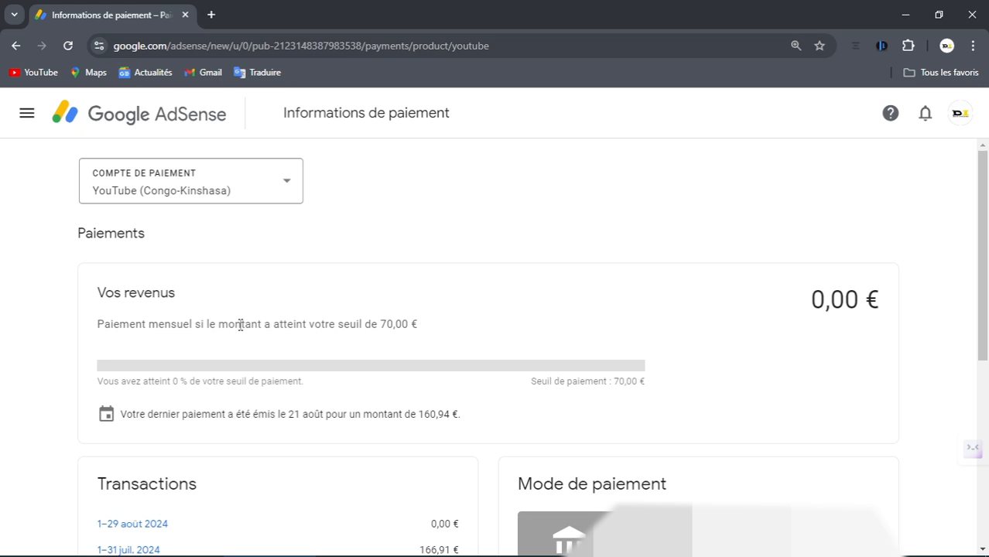
# Open 'Gérer les modes de paiement' to list the YouTube account's payment methods
pyautogui.scroll(-3, 421, 329)
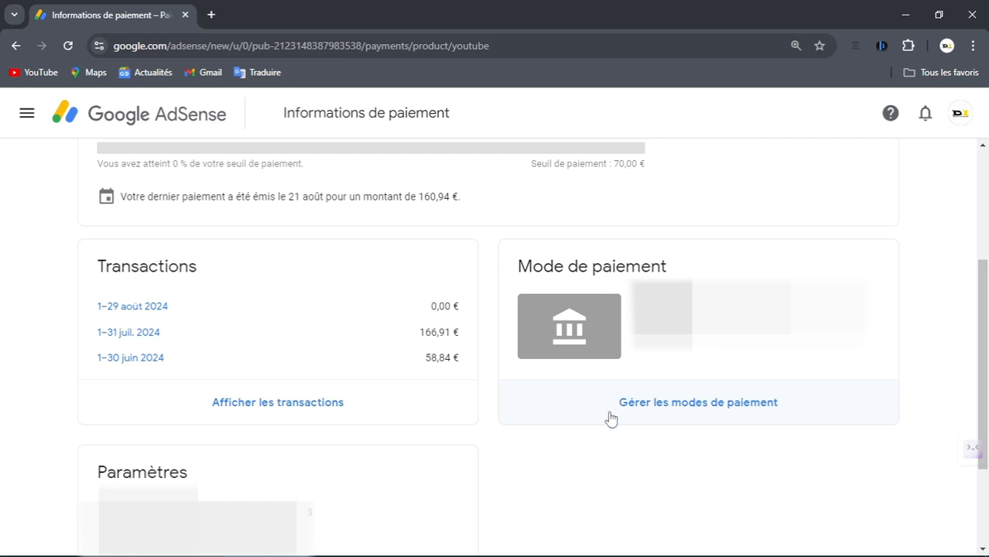
pyautogui.click(681, 407)
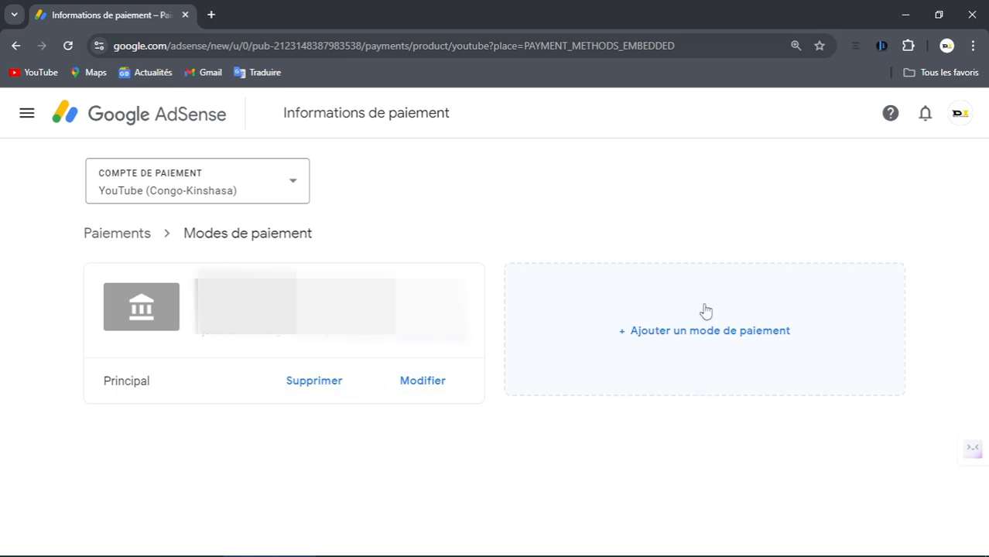
# Add a new payment method using electronic bank-transfer details
pyautogui.click(670, 332)
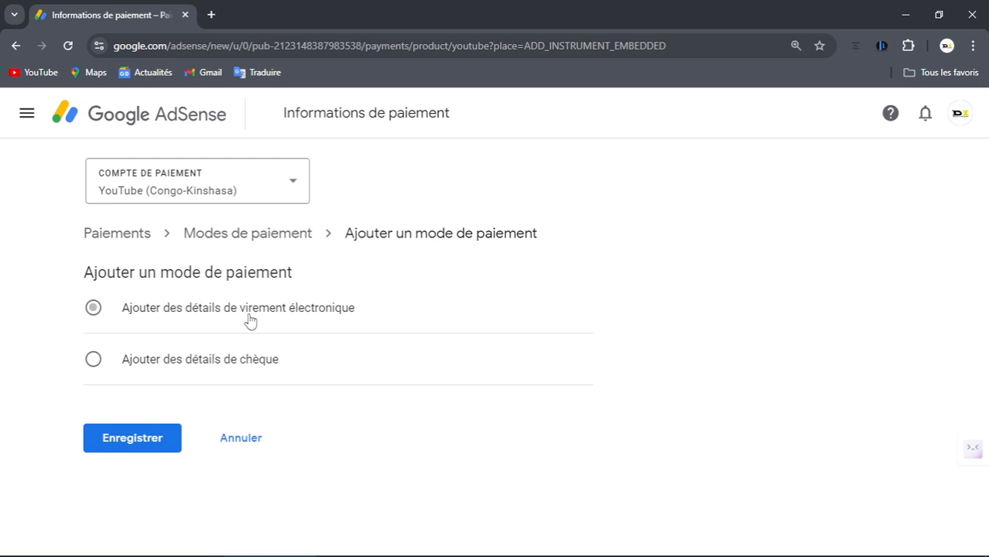
pyautogui.click(249, 320)
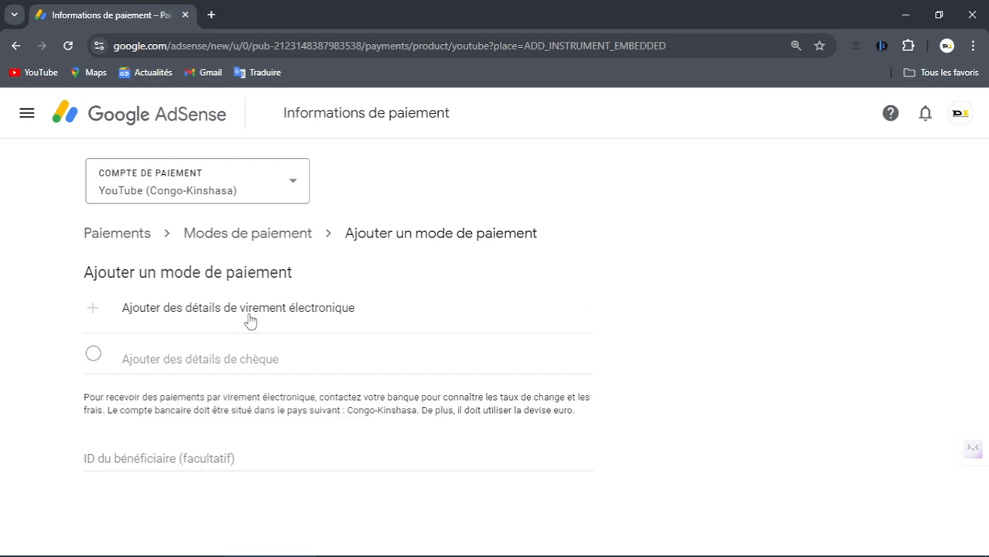
pyautogui.scroll(-2, 667, 321)
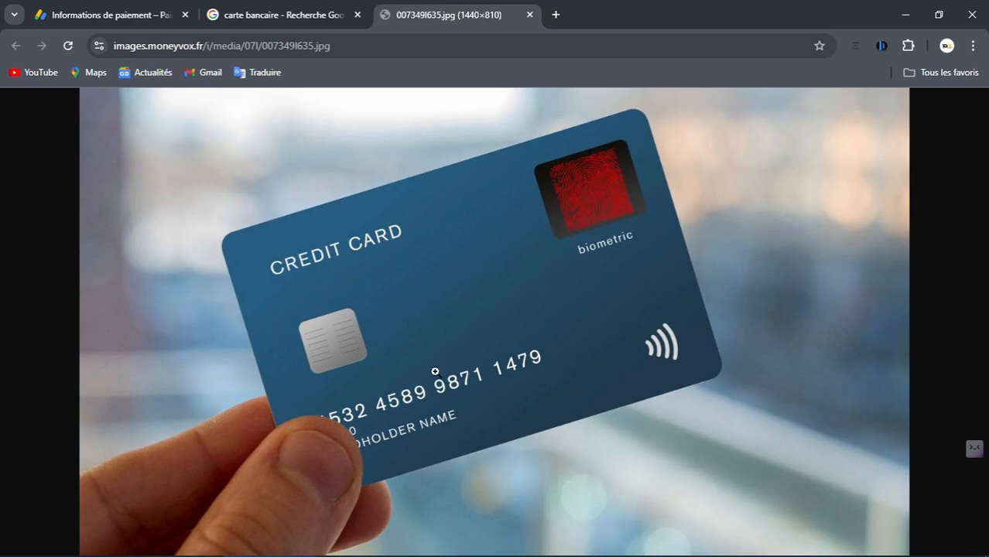
# Go through the bank name and BIC/SWIFT fields, then view the 'code swift uba' search results
pyautogui.click(148, 8)
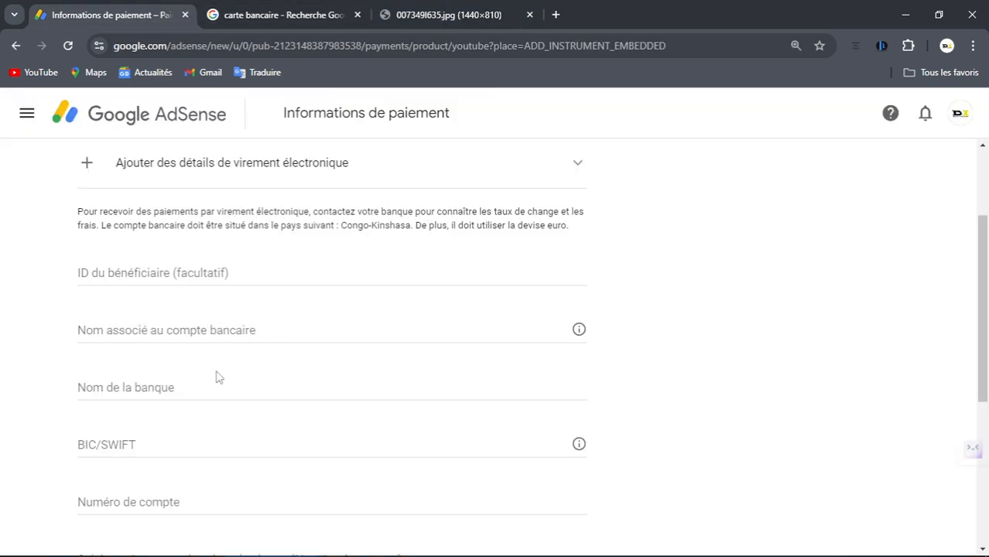
pyautogui.click(155, 382)
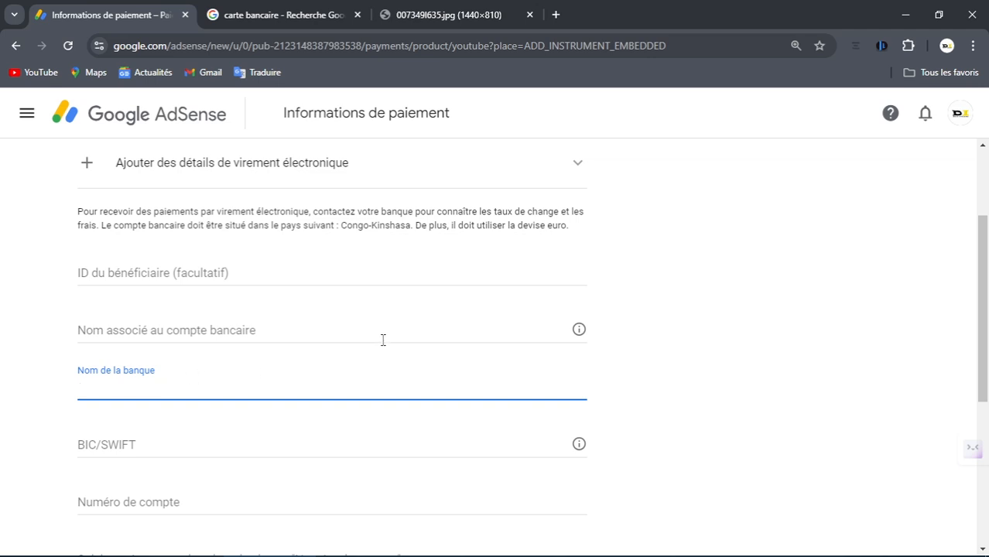
pyautogui.scroll(-1, 199, 375)
pyautogui.scroll(-1, 202, 374)
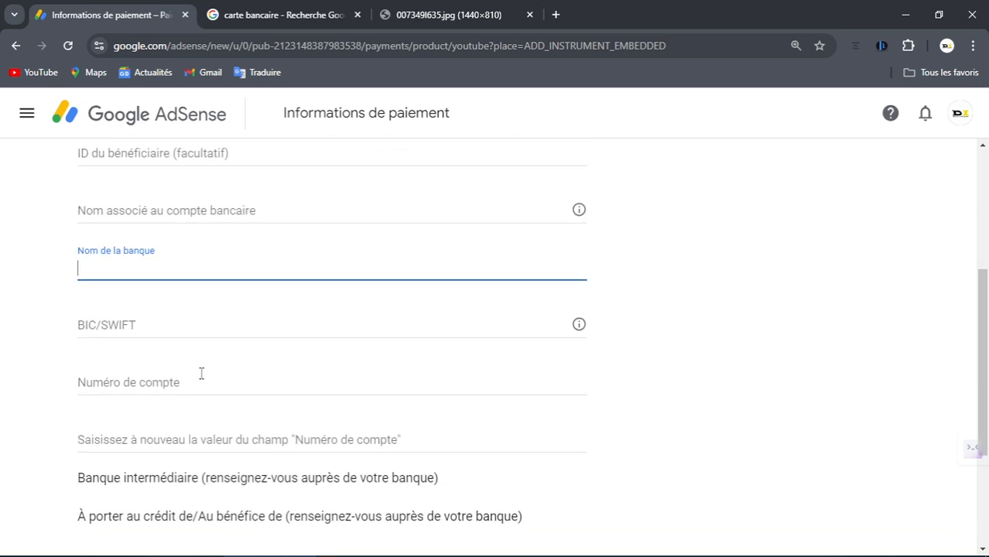
pyautogui.click(166, 294)
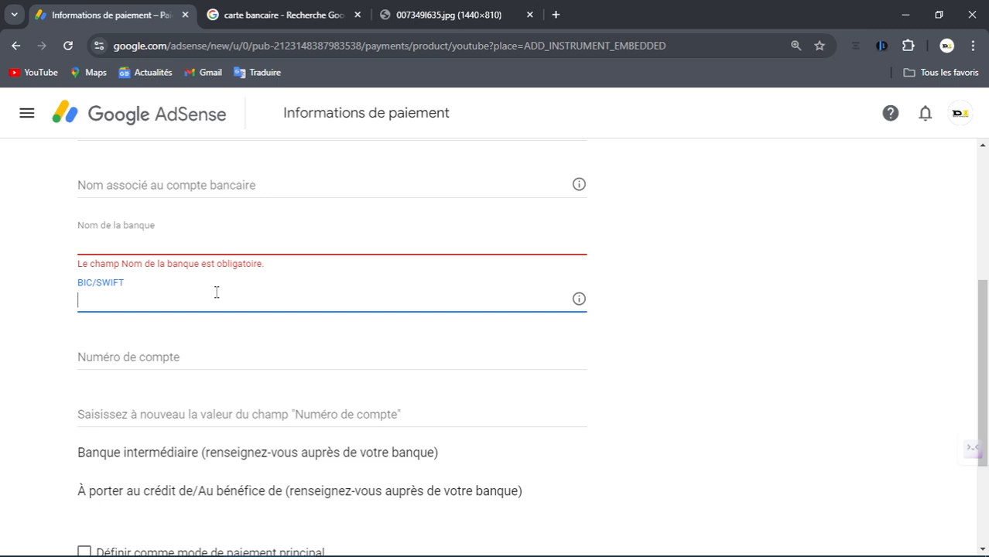
pyautogui.click(282, 15)
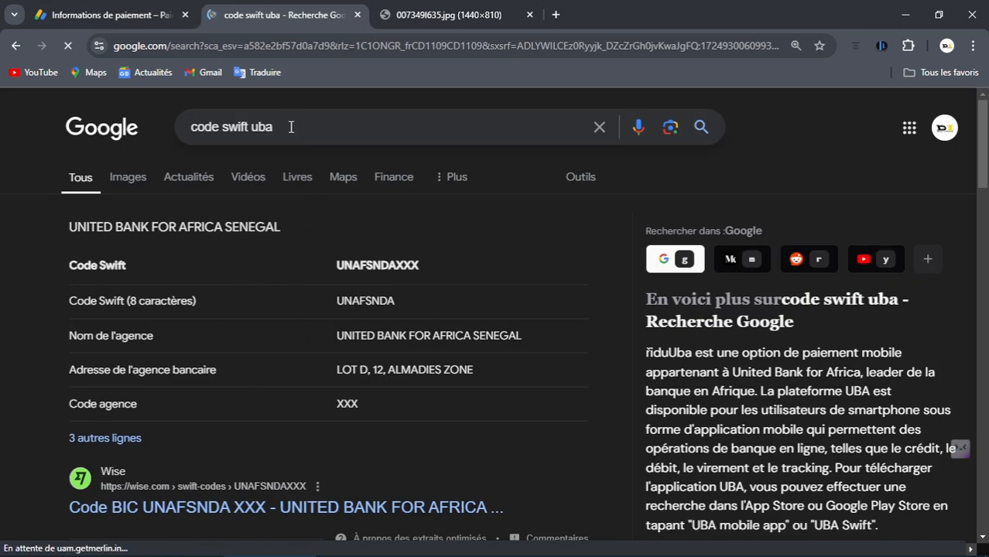
# Select the UBA SWIFT code UNAFSNDAXXX, then return to the AdSense bank-transfer form
pyautogui.moveTo(337, 265)
pyautogui.mouseDown()
pyautogui.moveTo(420, 266)
pyautogui.moveTo(343, 264)
pyautogui.mouseUp()
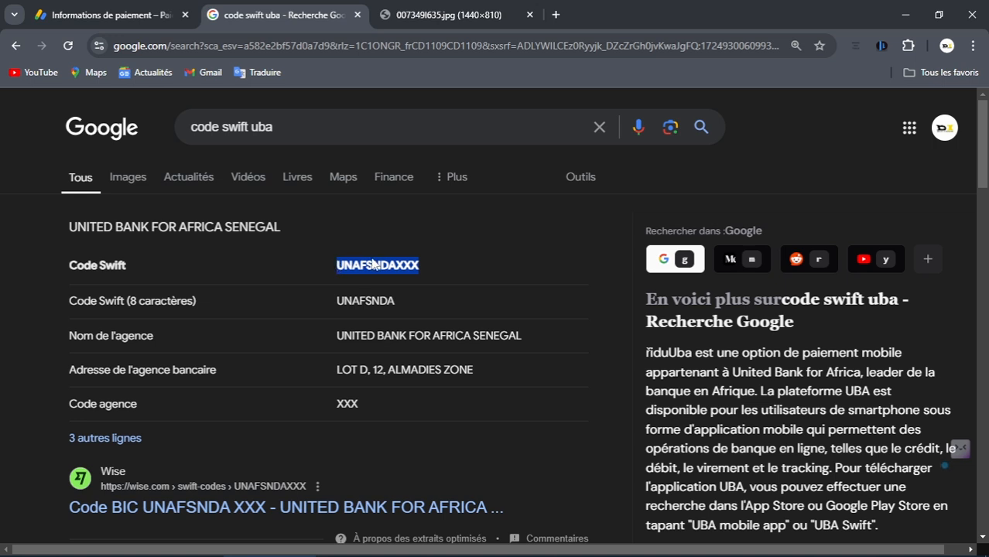
pyautogui.click(110, 6)
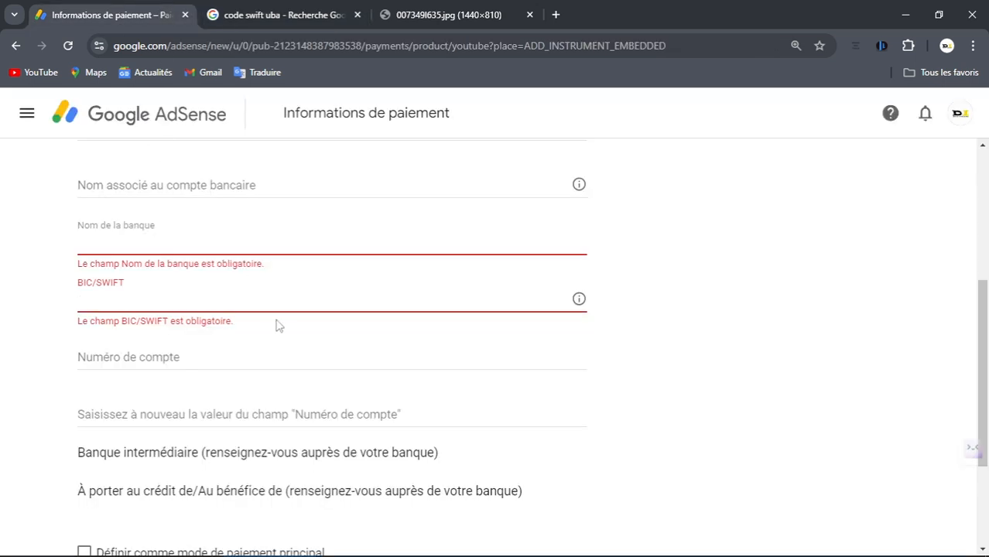
# Glance at the sample credit card photo and come back to the AdSense form
pyautogui.scroll(-1, 274, 295)
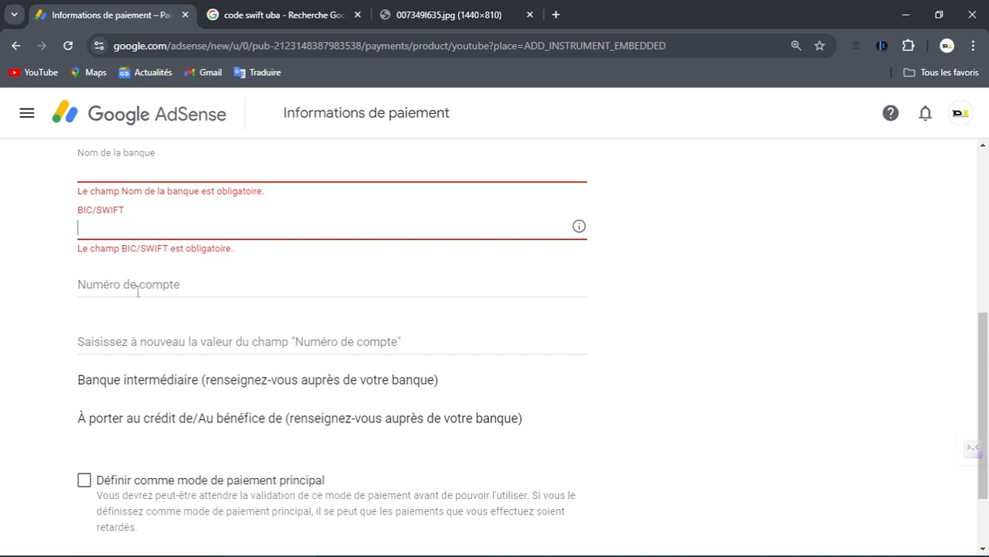
pyautogui.click(440, 10)
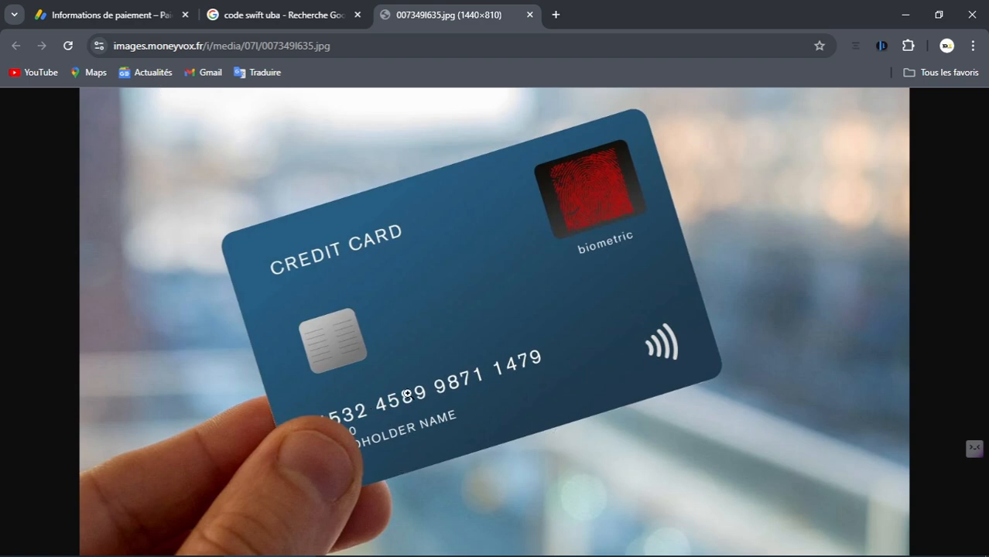
pyautogui.click(109, 15)
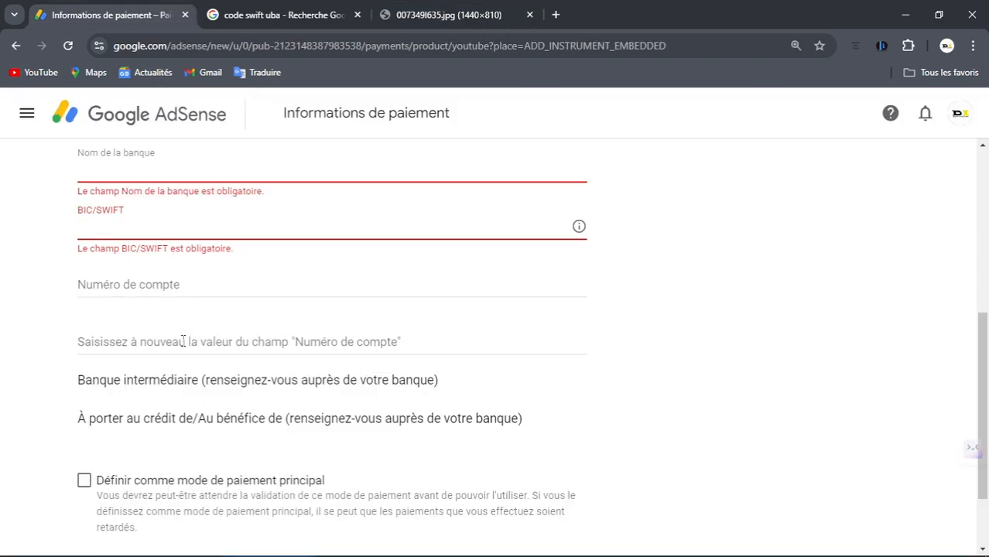
# Step through the Numéro de compte field and its confirmation field without filling them
pyautogui.click(149, 284)
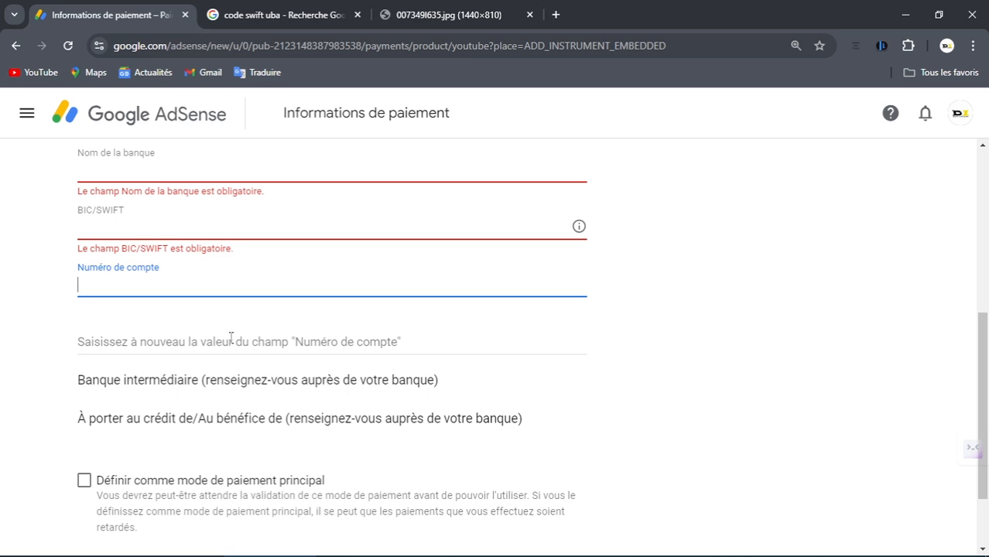
pyautogui.click(222, 338)
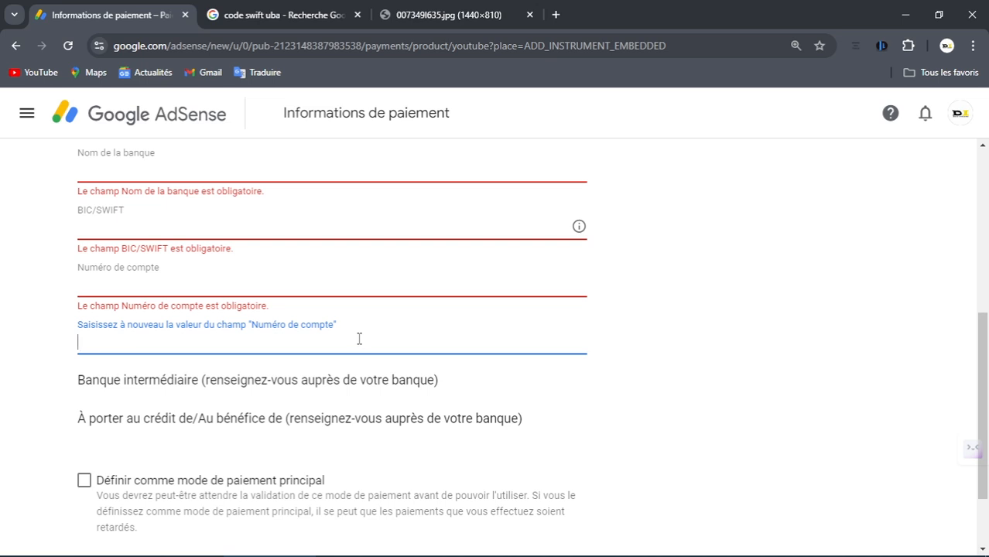
pyautogui.scroll(-2, 359, 339)
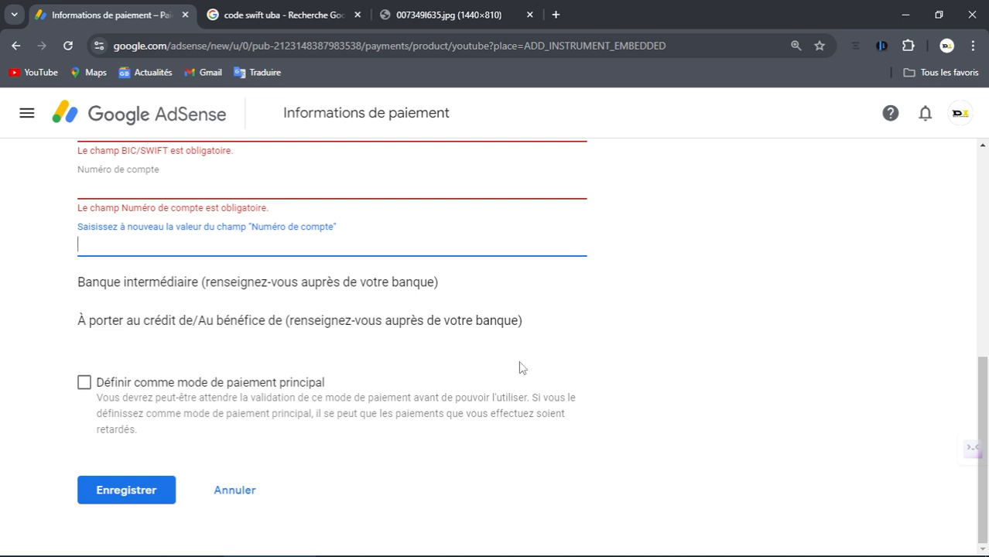
pyautogui.scroll(4, 551, 357)
pyautogui.scroll(2, 552, 353)
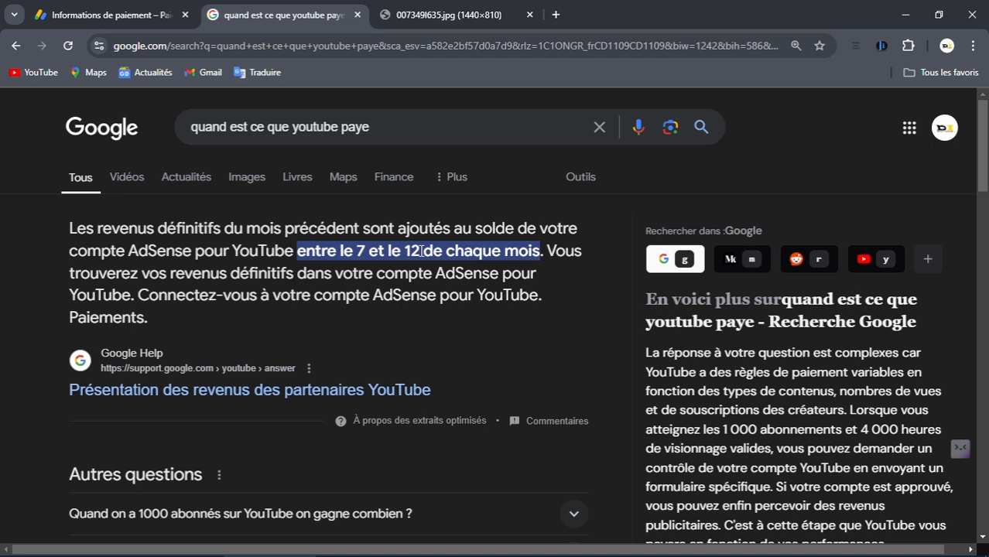
# Open the 'Présentation des revenus des partenaires YouTube' help article
pyautogui.click(421, 250)
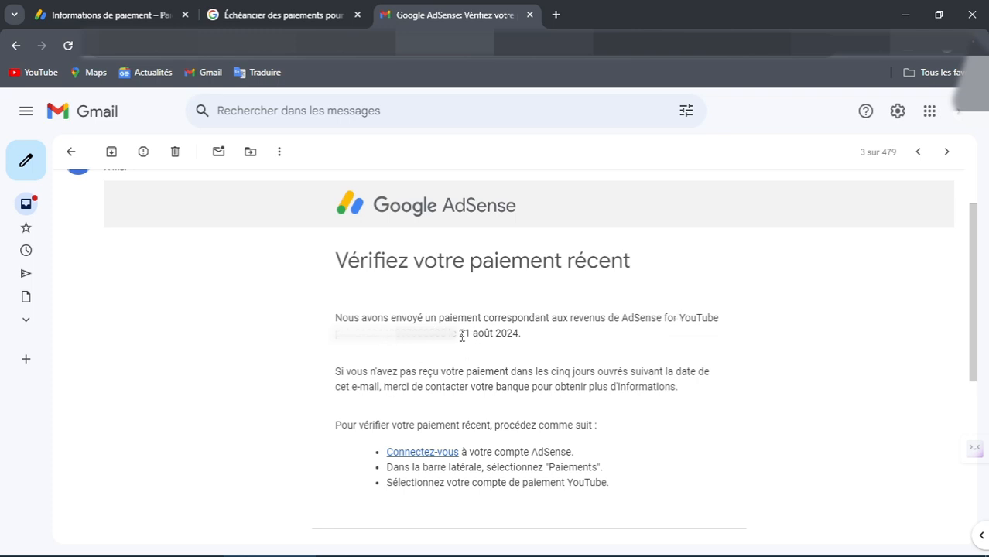
# Select the payment date '21 août 2024' in the AdSense email body
pyautogui.moveTo(460, 335); pyautogui.dragTo(538, 337)
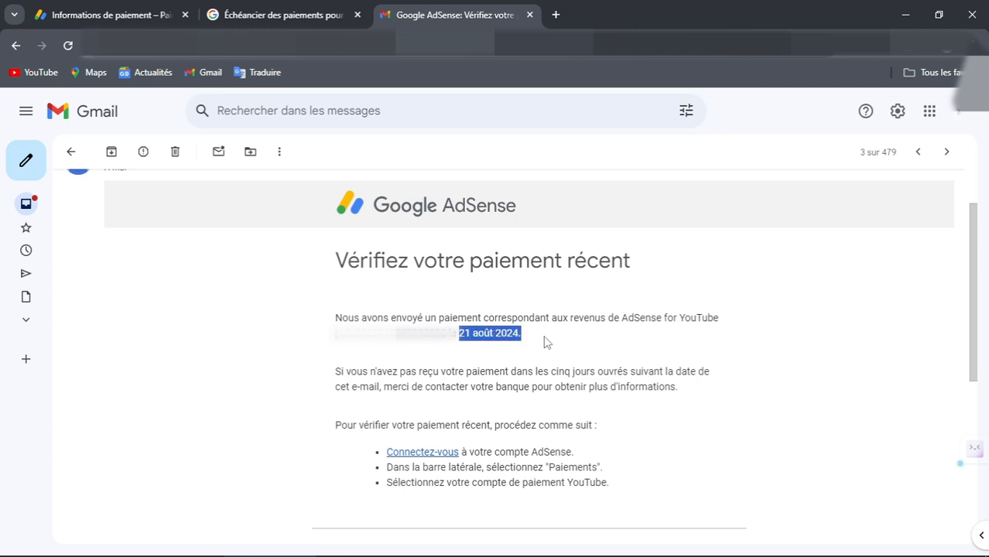